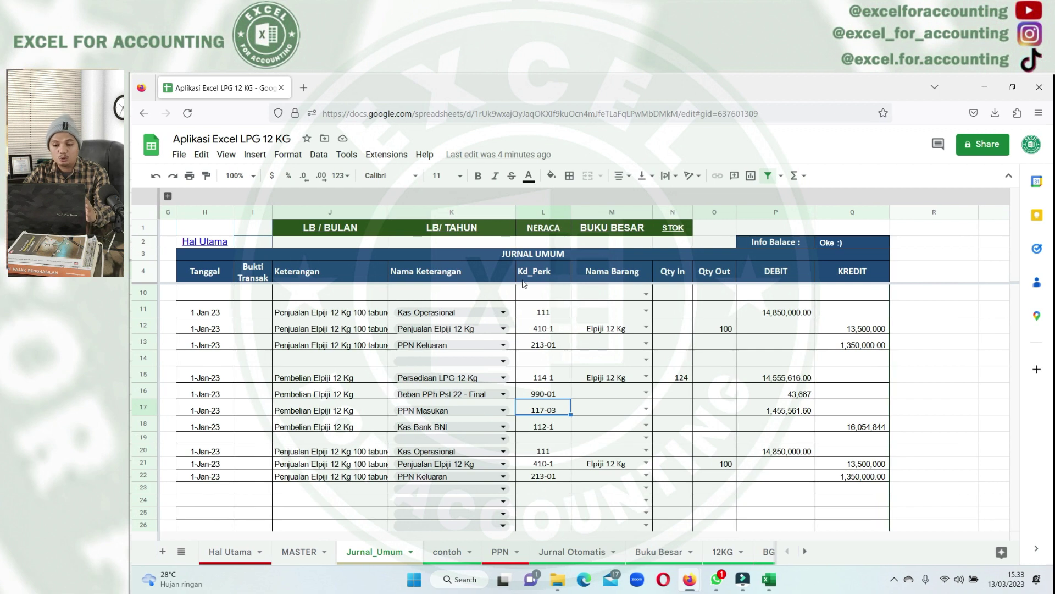
- Switch to Hal Utama and scan its module list, including Master, Jurnal_Umum and DA
click(230, 551)
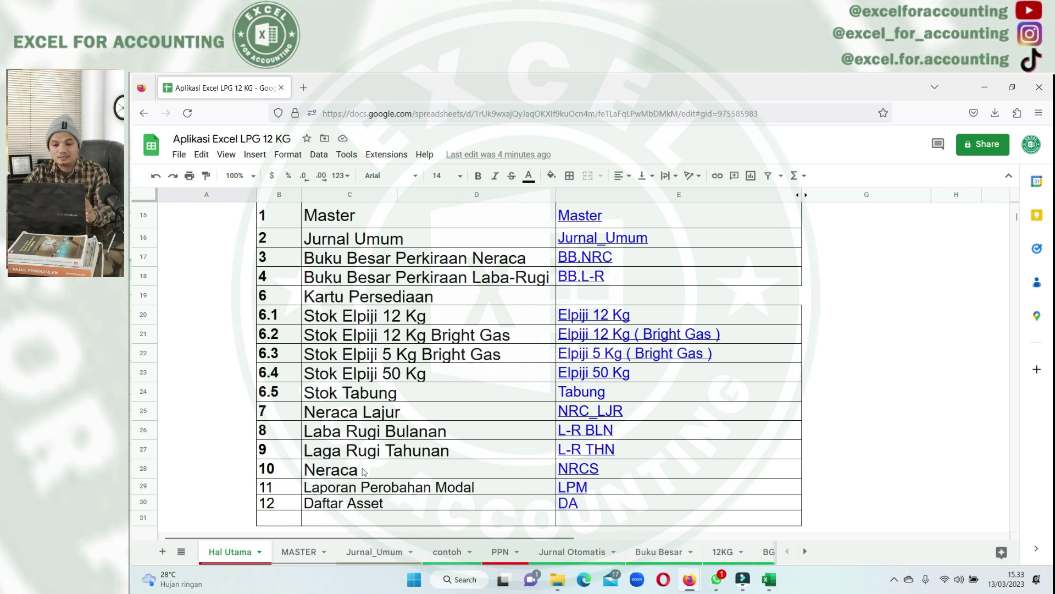
scroll(447, 422, up, 3)
scroll(447, 422, up, 3)
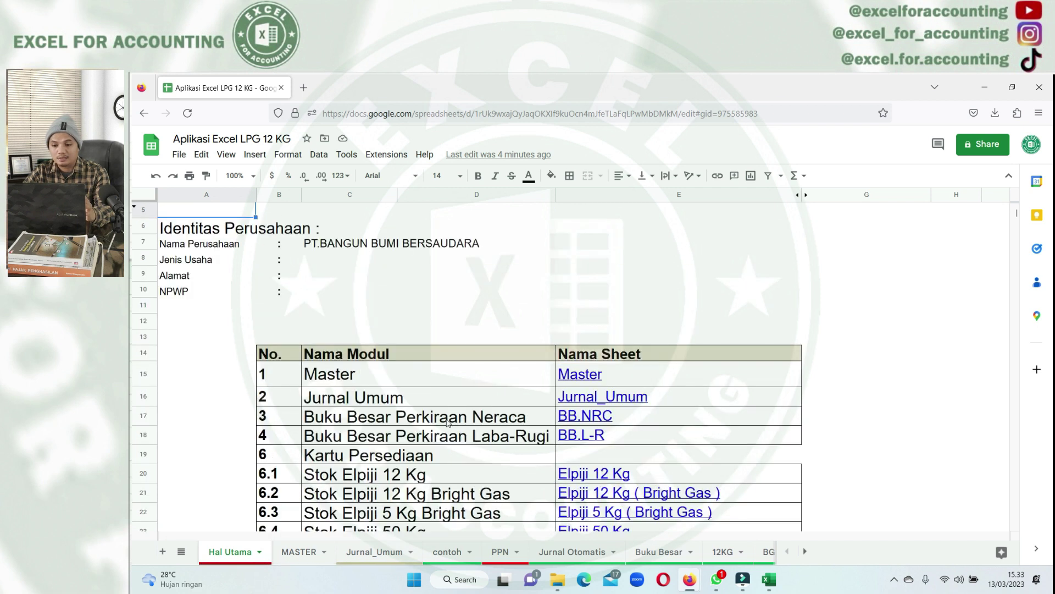
scroll(517, 387, down, 5)
scroll(480, 381, up, 2)
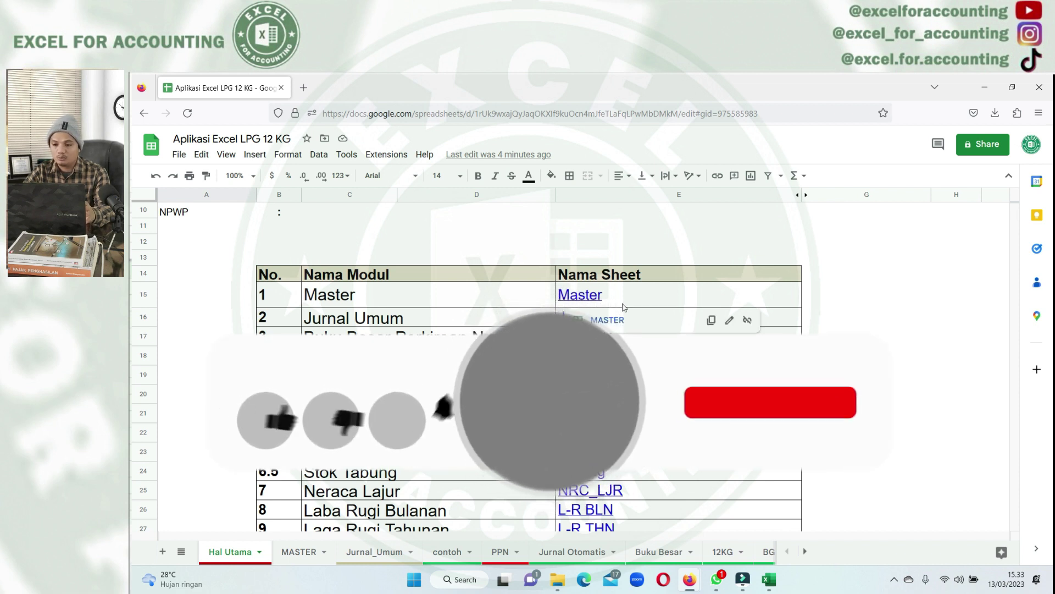
click(399, 326)
scroll(399, 325, down, 2)
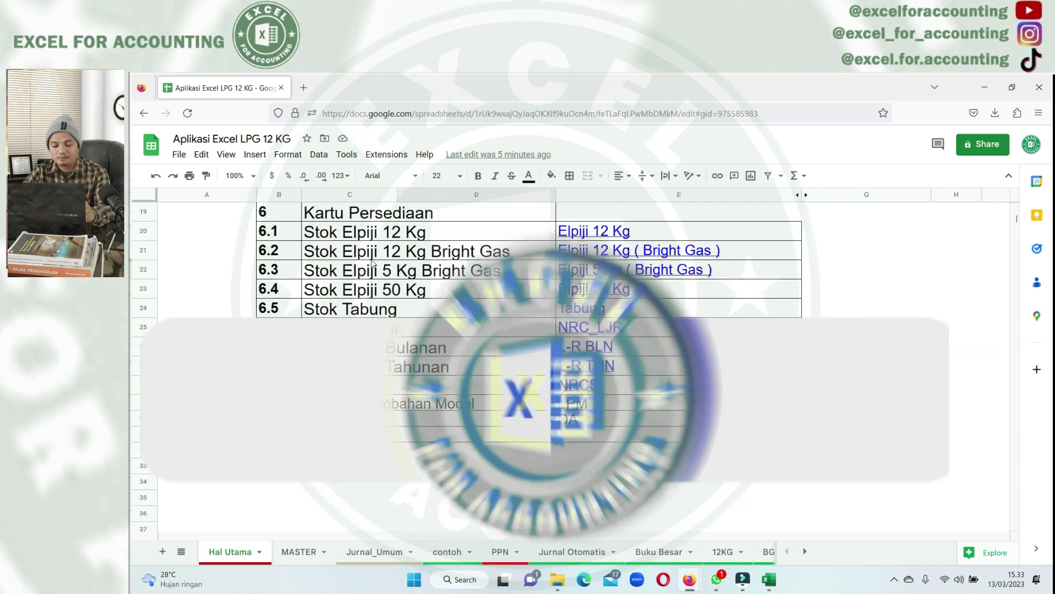
- Hide row 18, the Buku Besar Perkiraan Laba-Rugi entry, from the module table
click(279, 258)
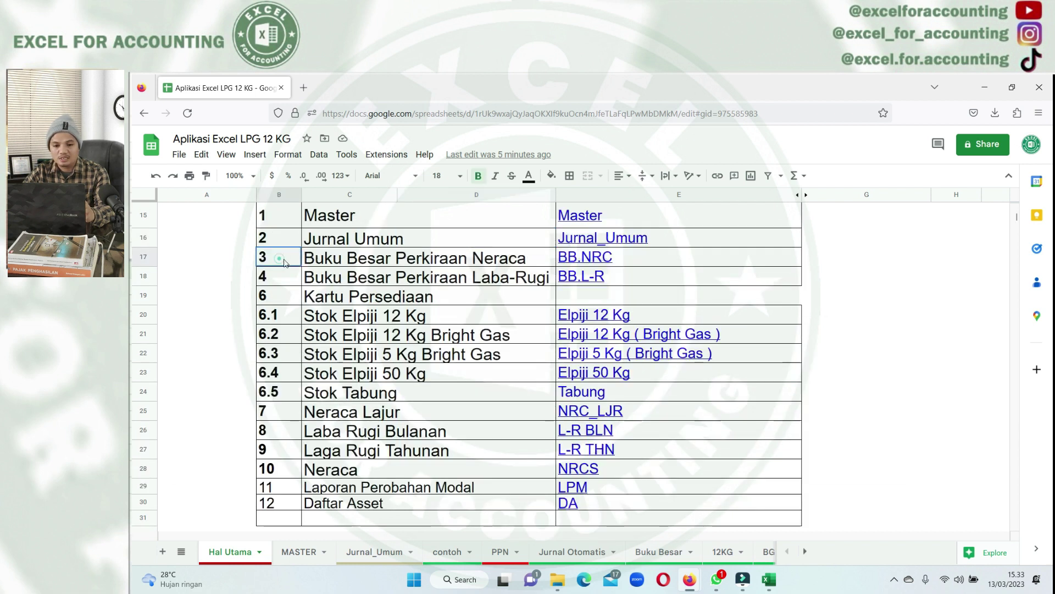
right_click(434, 276)
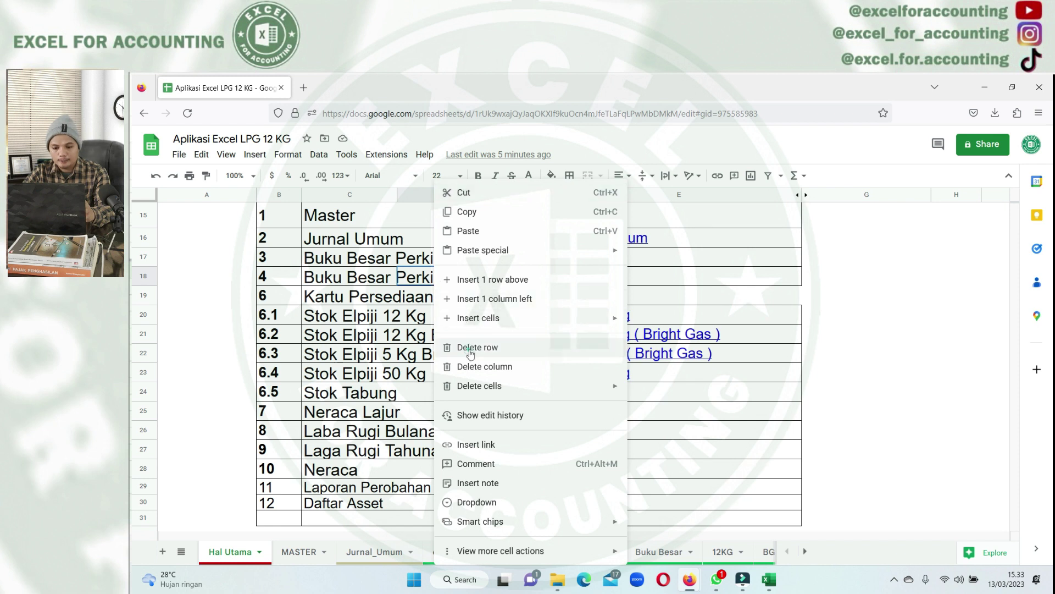
click(143, 276)
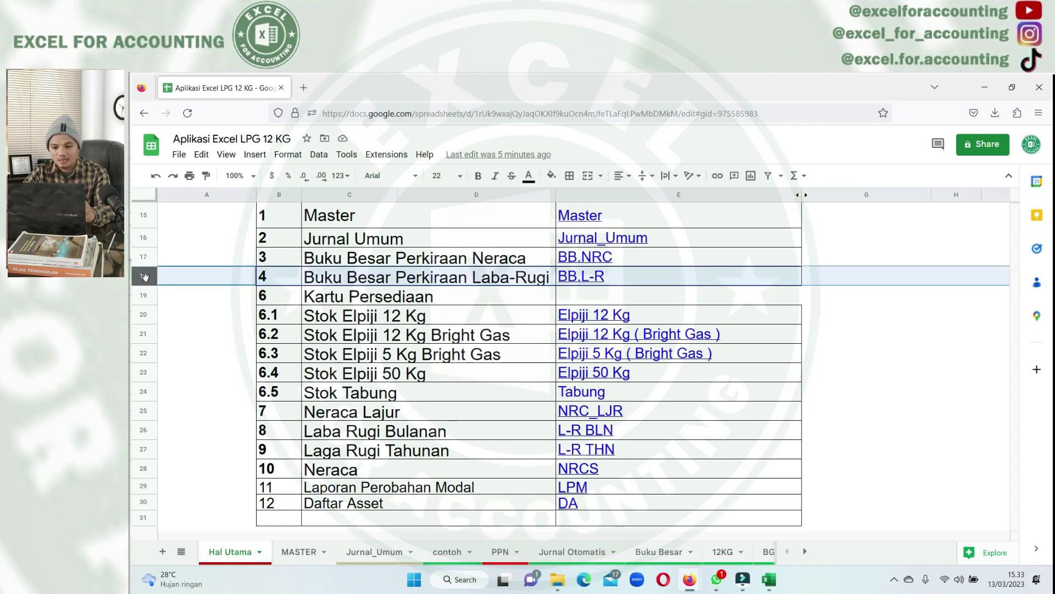
right_click(333, 279)
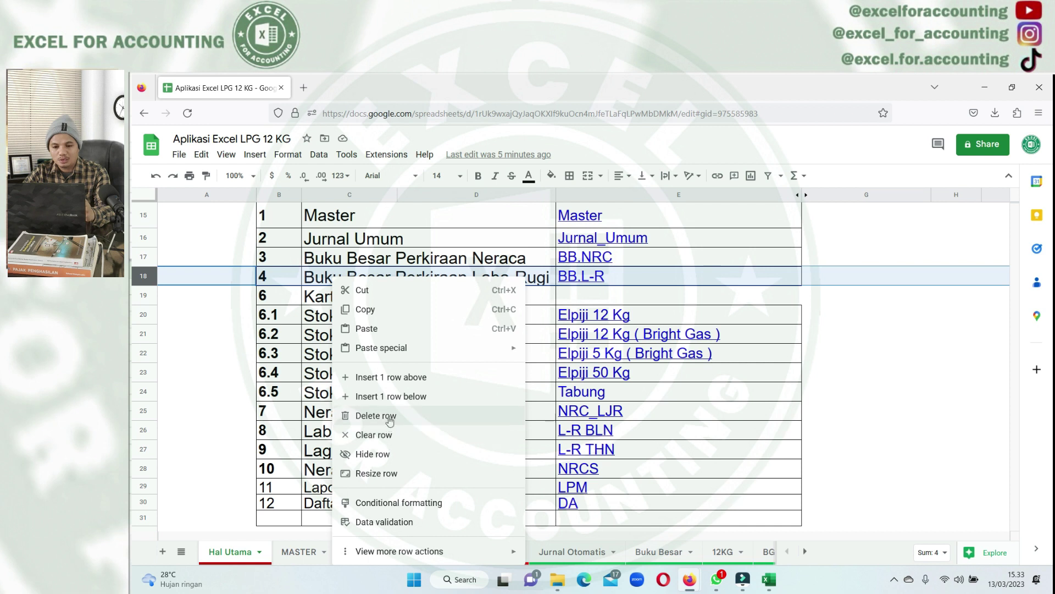
click(374, 454)
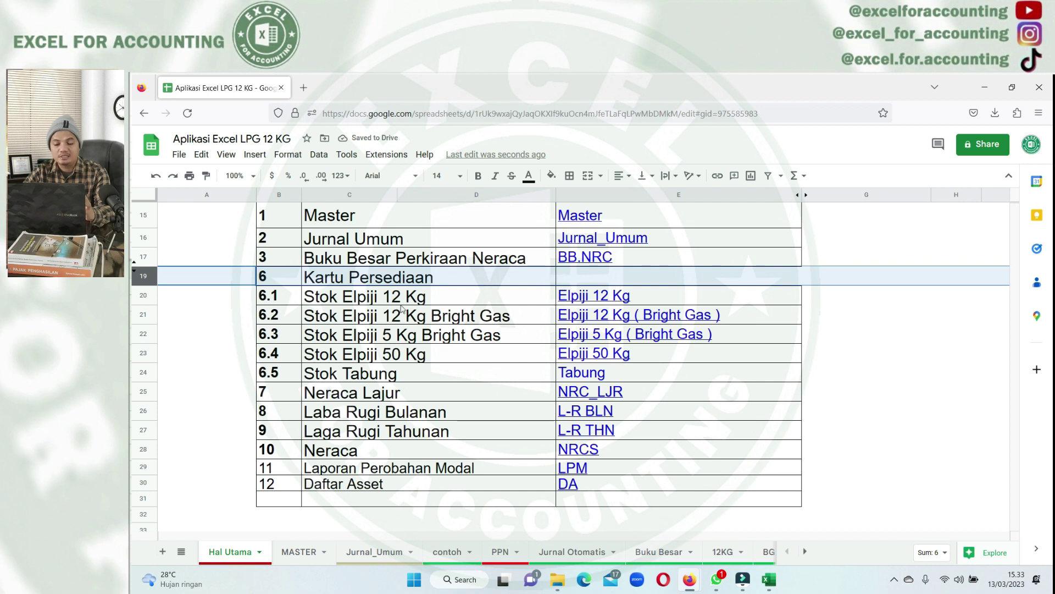
- Select the Stok Elpiji 12 Kg and Stok Elpiji 12 Kg Bright Gas entries
click(423, 303)
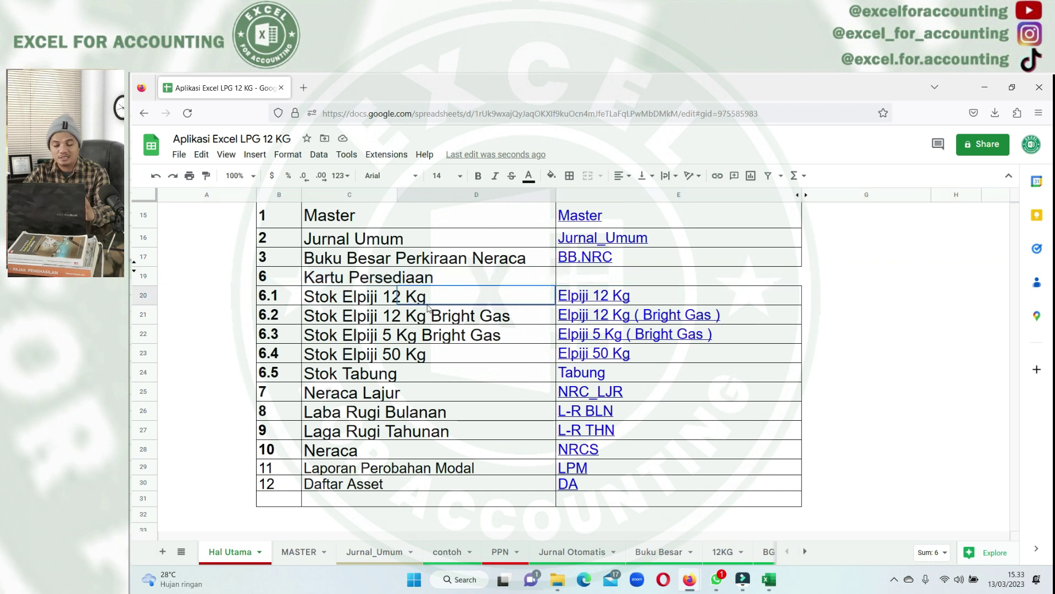
click(329, 301)
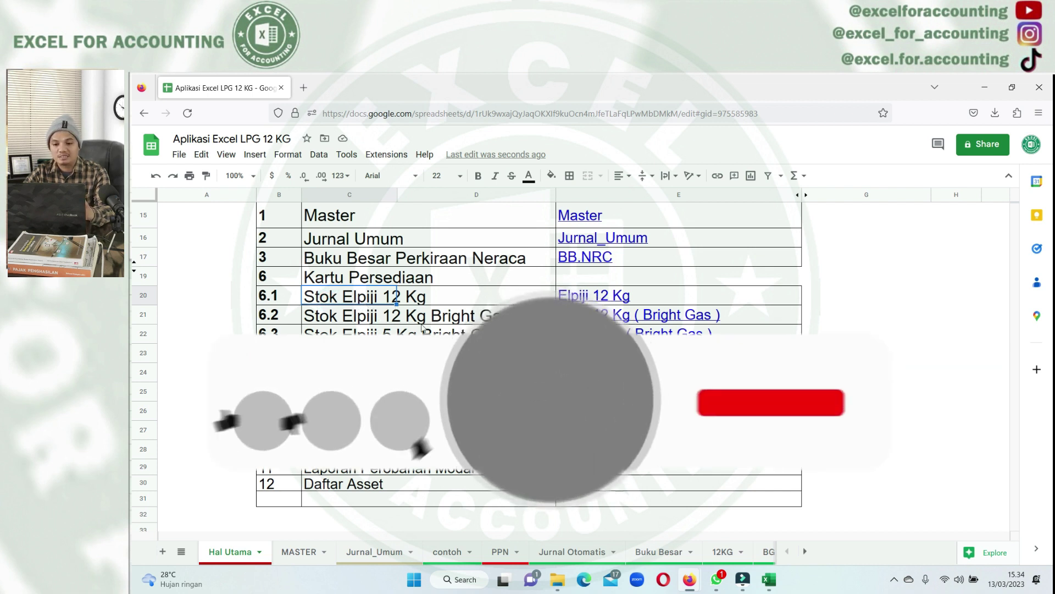
click(355, 320)
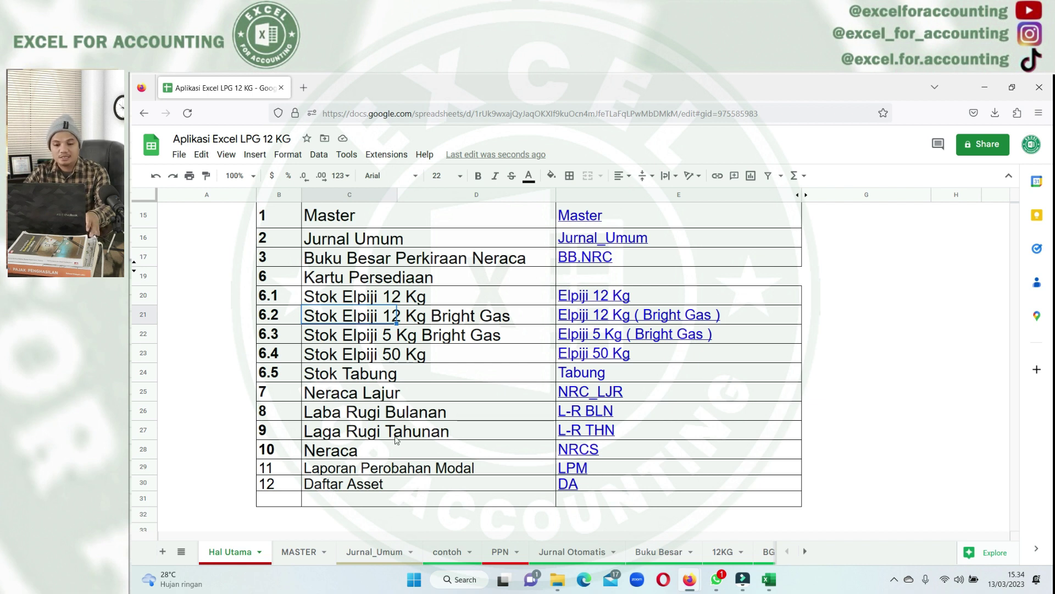
- Browse the MASTER, Jurnal_Umum, PPN and Jurnal Otomatis sheets
scroll(397, 440, up, 3)
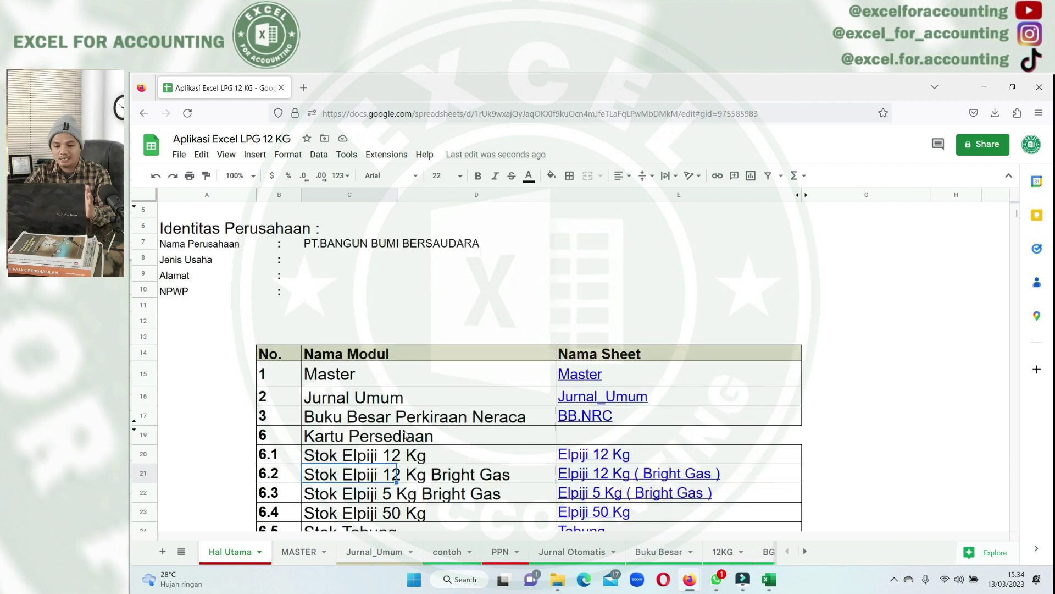
click(311, 554)
scroll(550, 450, down, 5)
scroll(550, 451, down, 5)
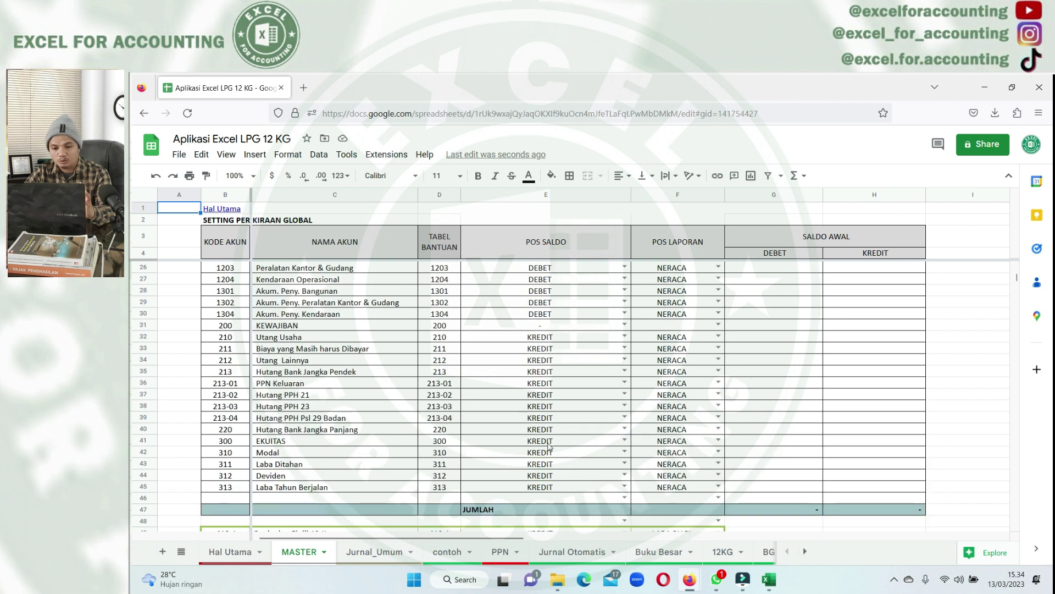
scroll(550, 450, down, 5)
scroll(549, 451, down, 5)
scroll(550, 452, up, 2)
scroll(549, 452, up, 3)
scroll(550, 452, up, 4)
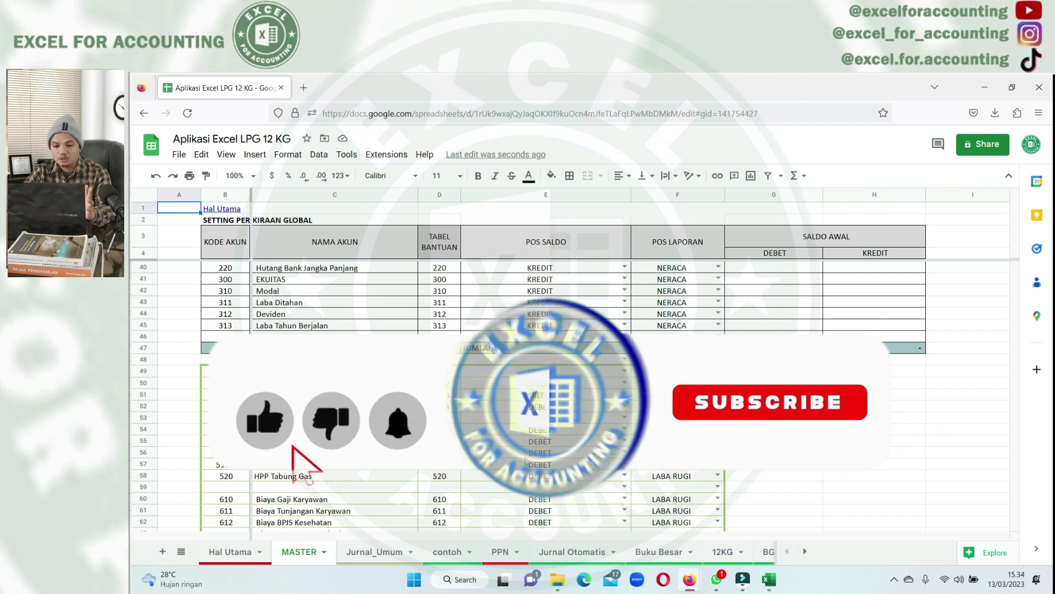
click(379, 552)
scroll(437, 512, up, 3)
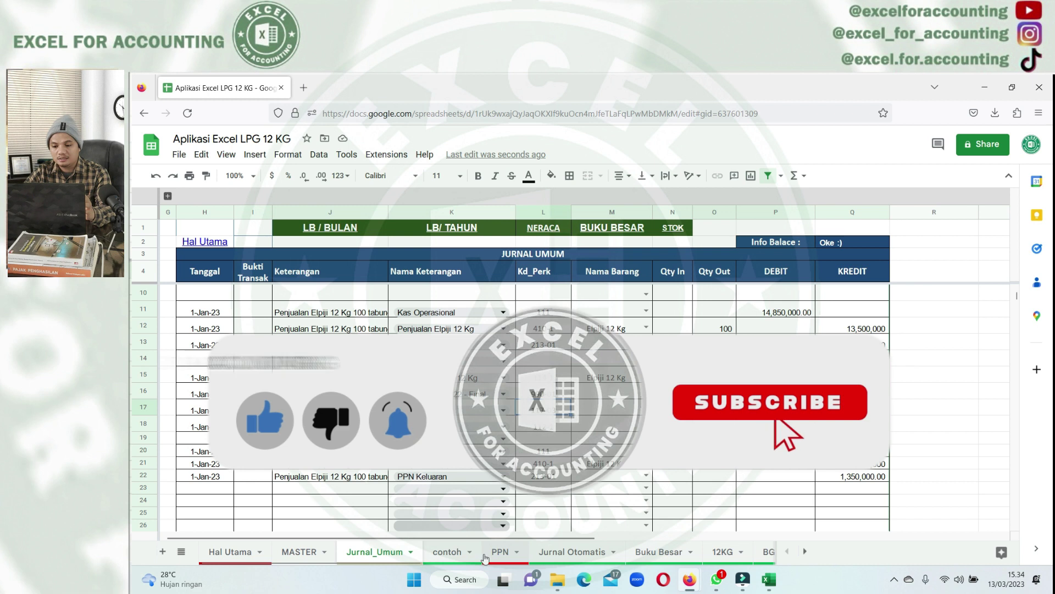
click(487, 555)
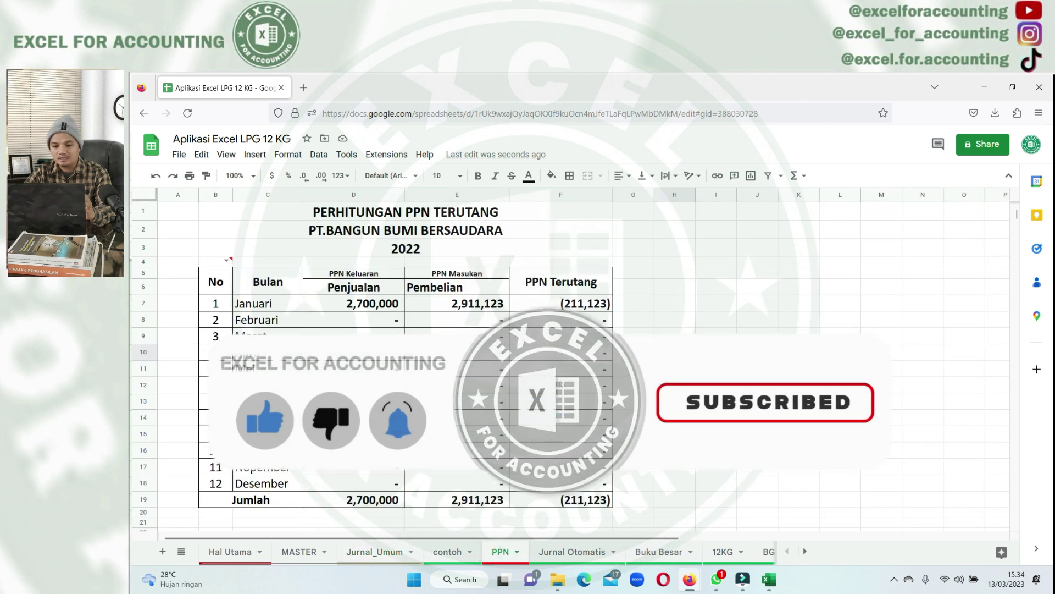
click(579, 556)
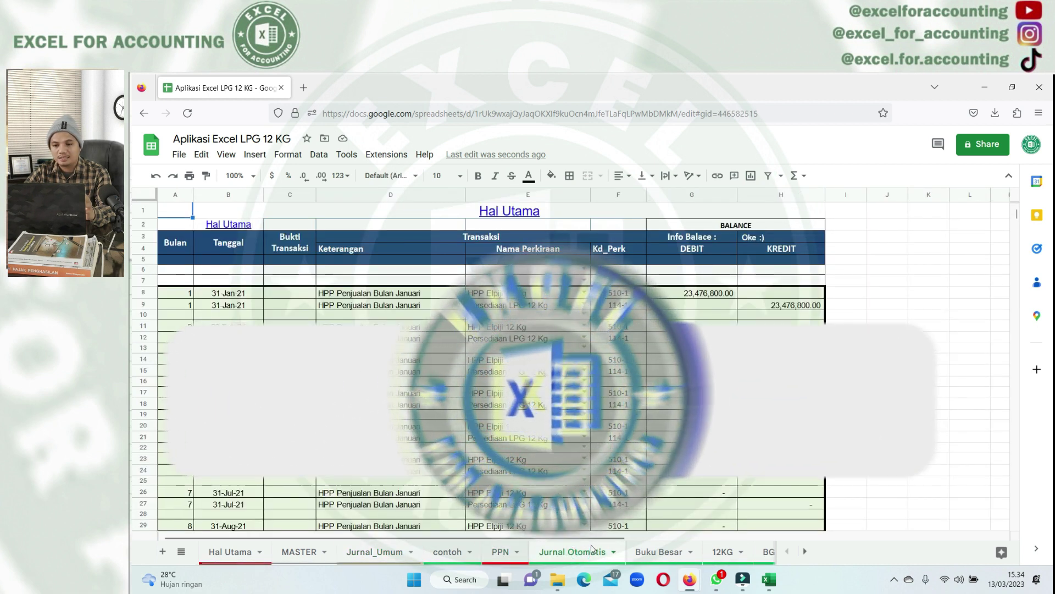
- Show the Buku Besar ledger for Kas Operasional, with its 29,700,000 balance
click(640, 551)
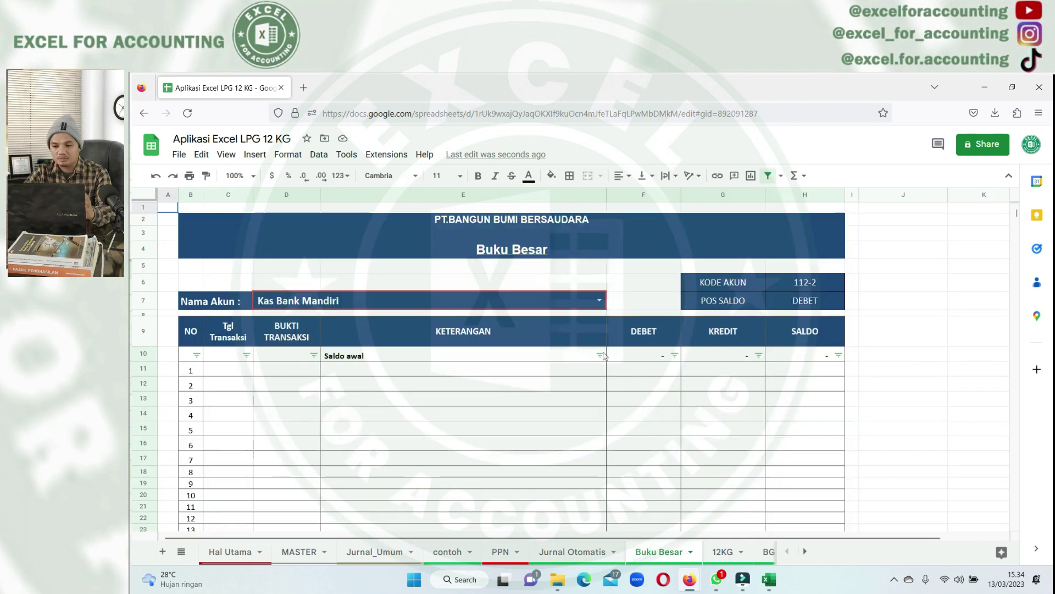
click(597, 299)
click(303, 358)
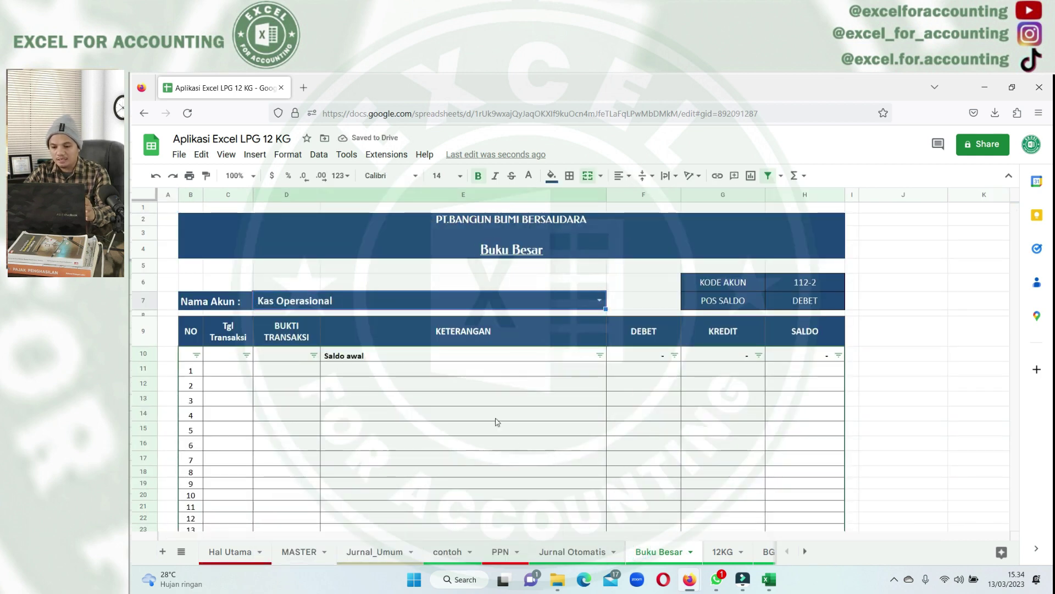
click(561, 443)
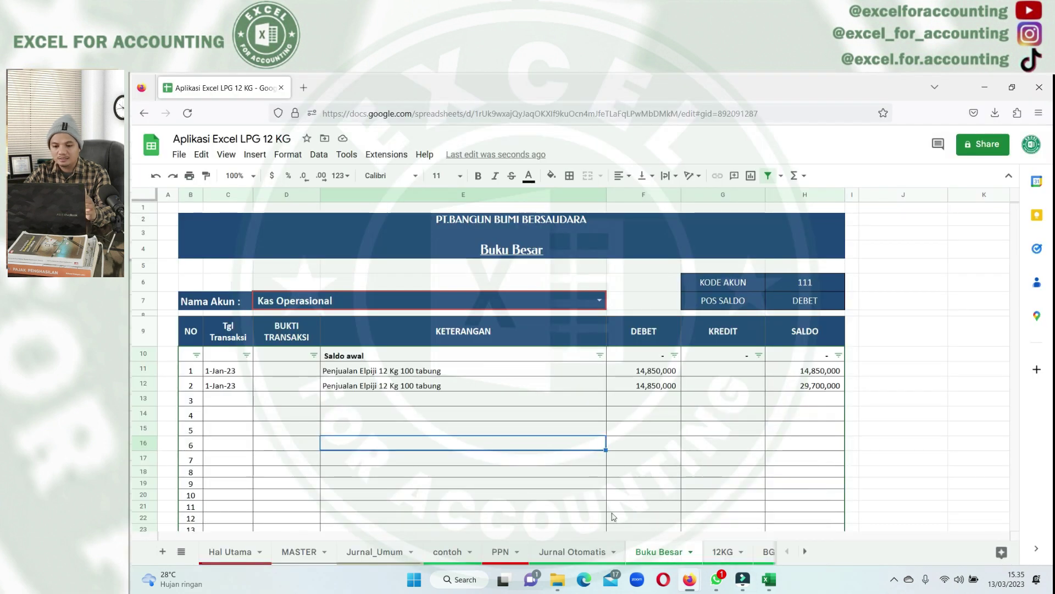
- Browse the 12KG, 5.5KG, 50kg and Tbung Elpiji stock cards, plus the L-R BLN and L-R THN reports
click(674, 484)
click(720, 551)
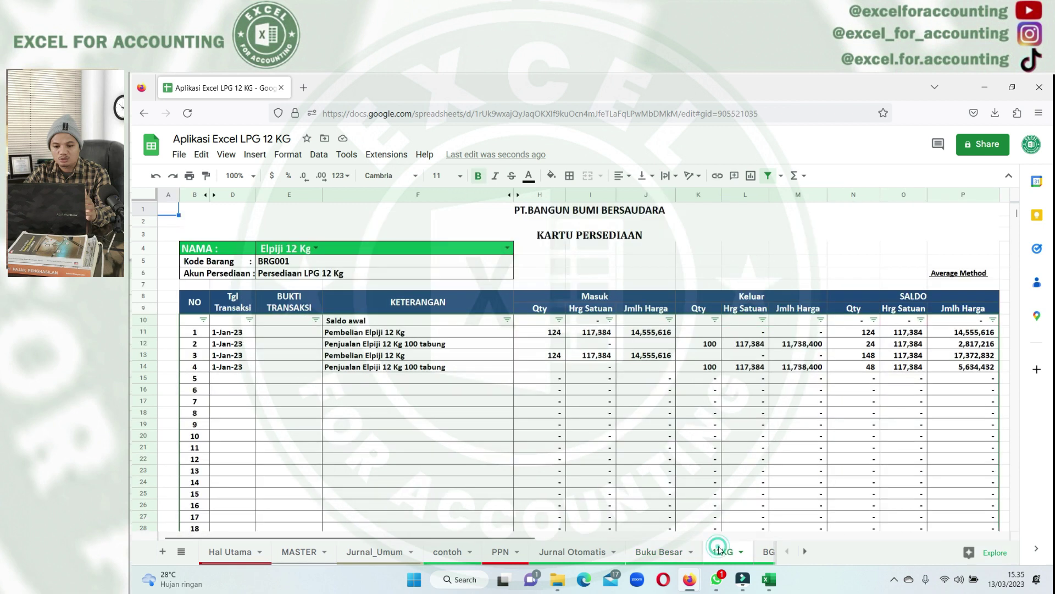
click(803, 551)
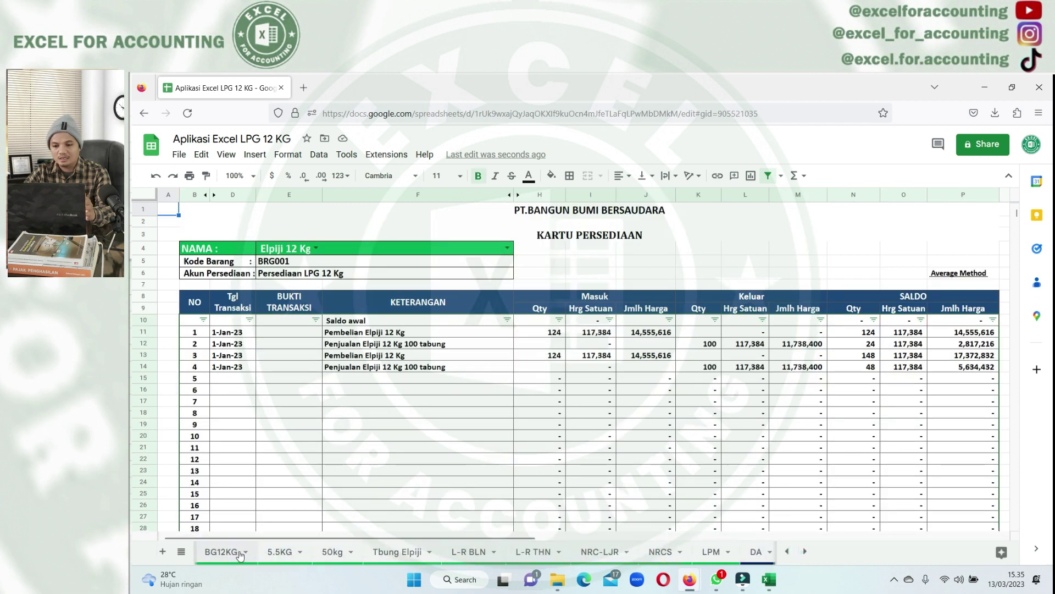
click(280, 552)
click(341, 554)
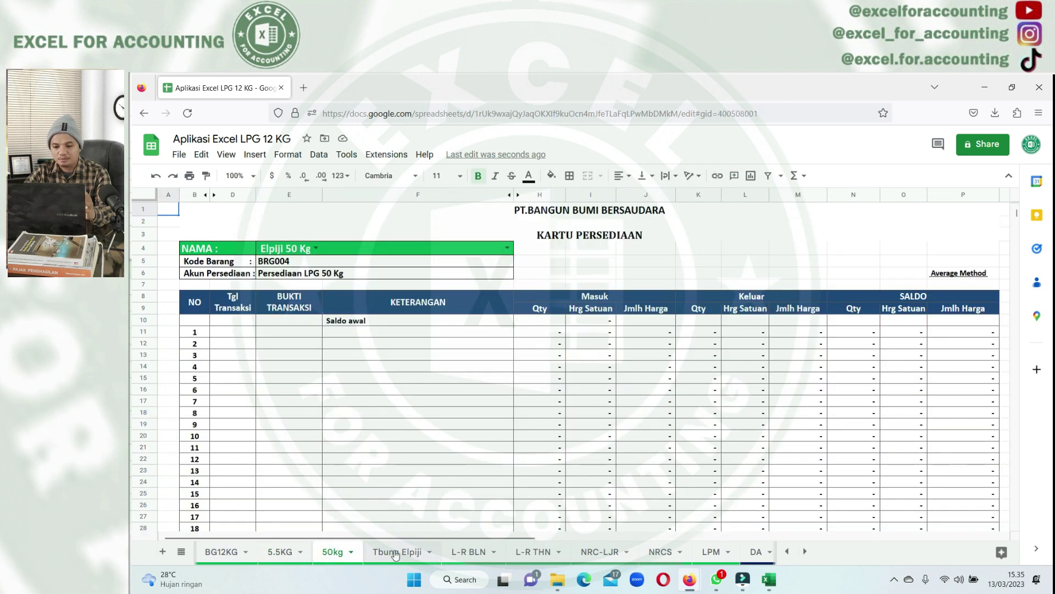
click(400, 552)
click(456, 552)
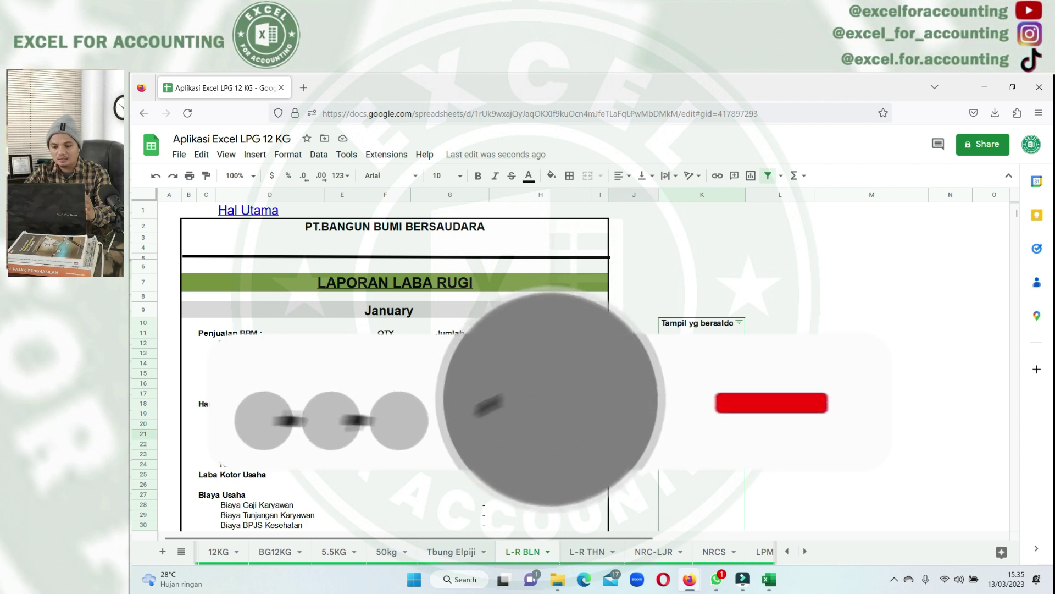
click(590, 551)
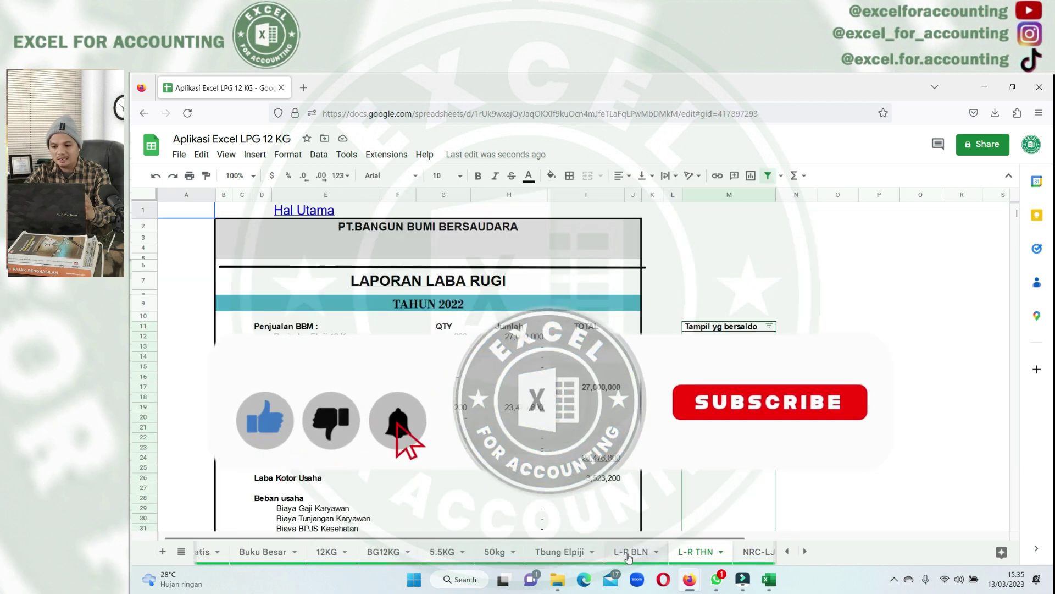
click(631, 551)
click(694, 551)
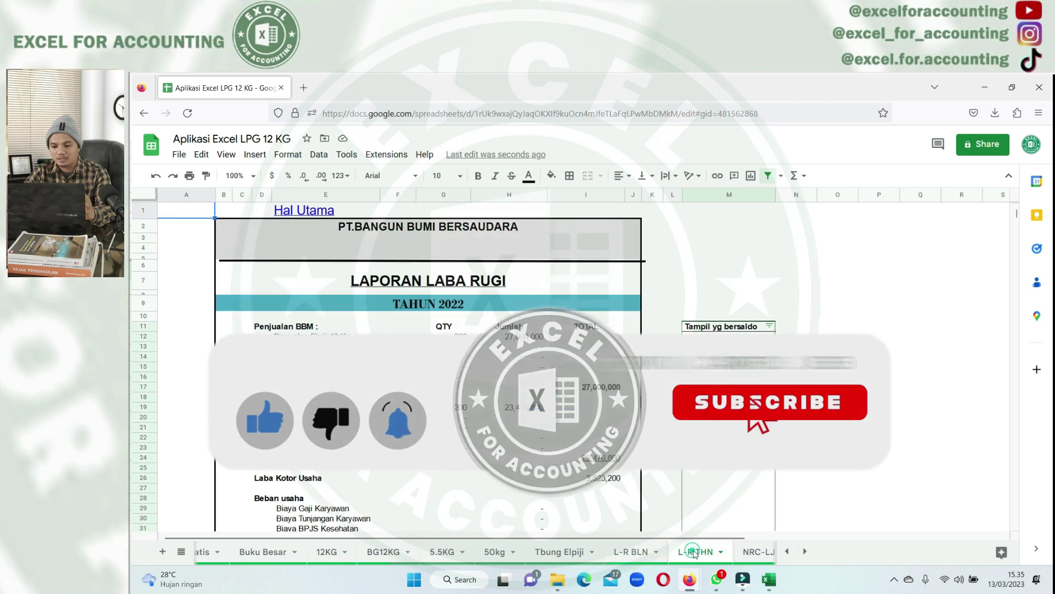
click(765, 552)
click(804, 551)
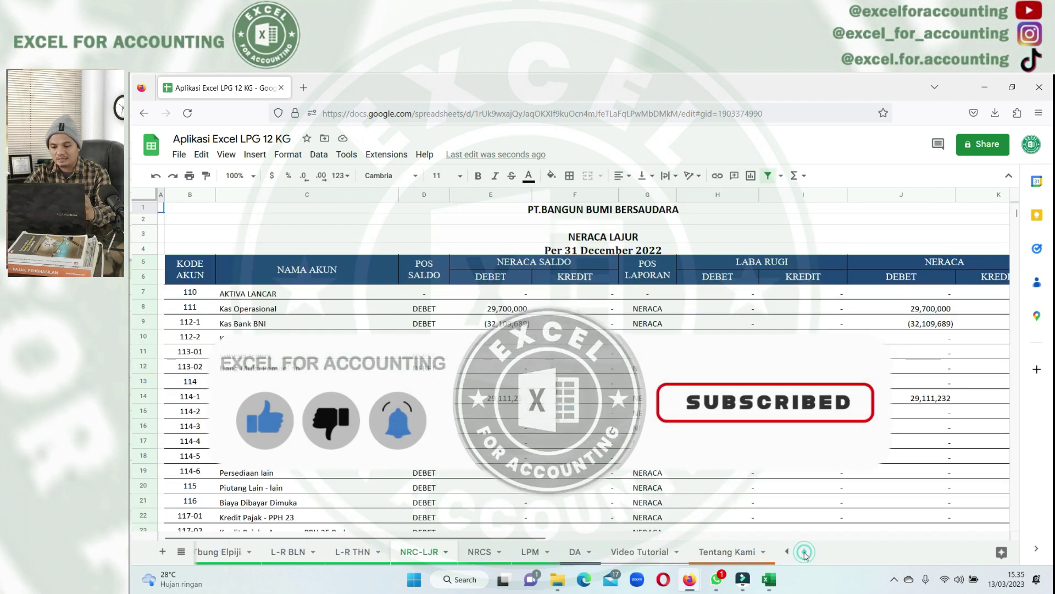
- Look through the Video Tutorial, Tentang Kami, DA and NRCS balance sheet pages
click(644, 553)
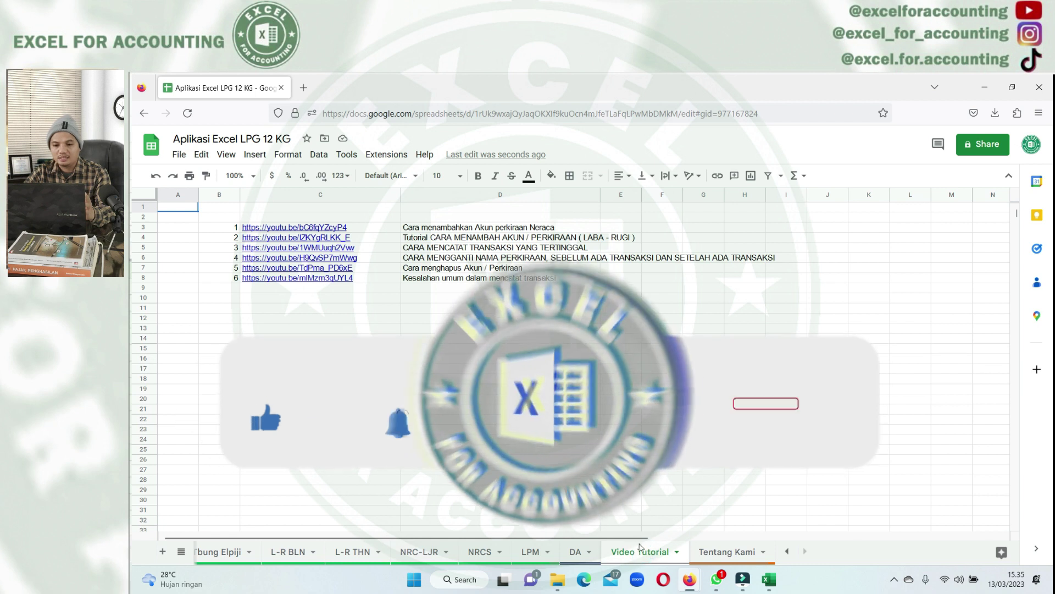
click(761, 554)
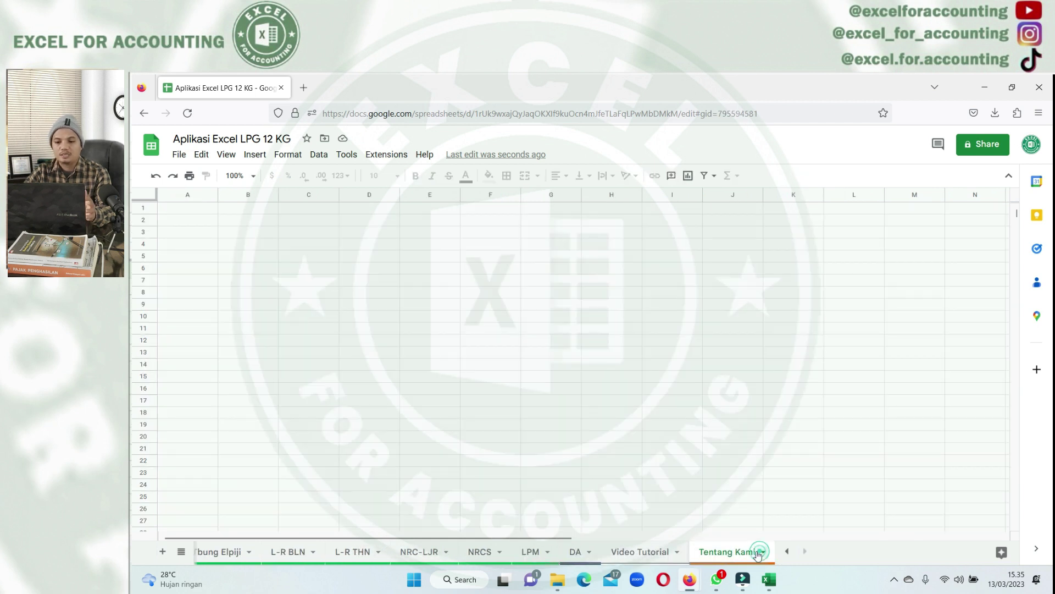
click(574, 554)
click(487, 549)
scroll(478, 505, down, 4)
scroll(478, 505, down, 5)
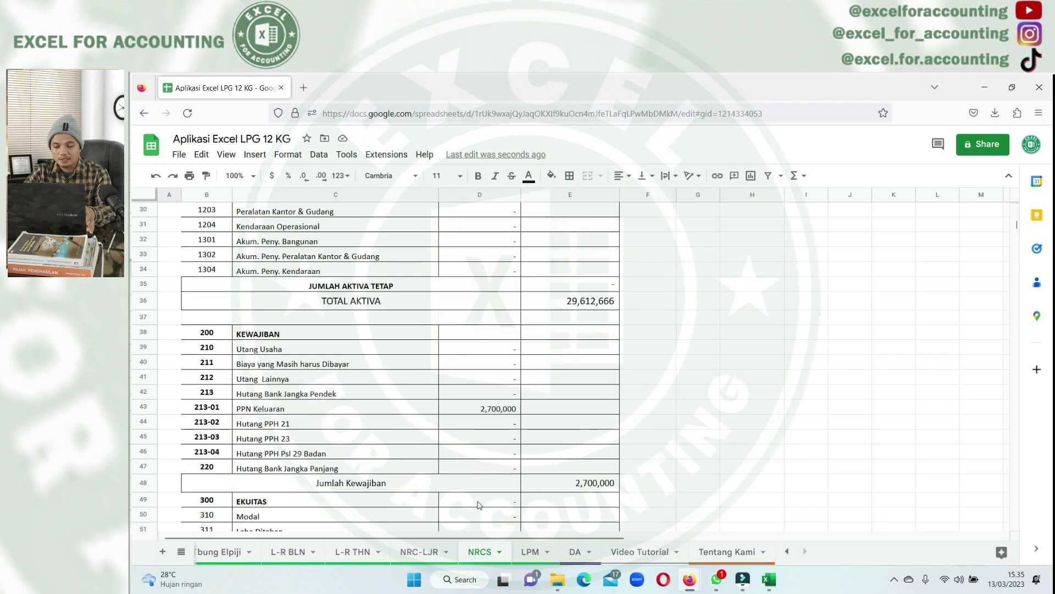
scroll(478, 505, down, 2)
scroll(478, 505, down, 5)
scroll(478, 505, up, 10)
scroll(601, 257, up, 3)
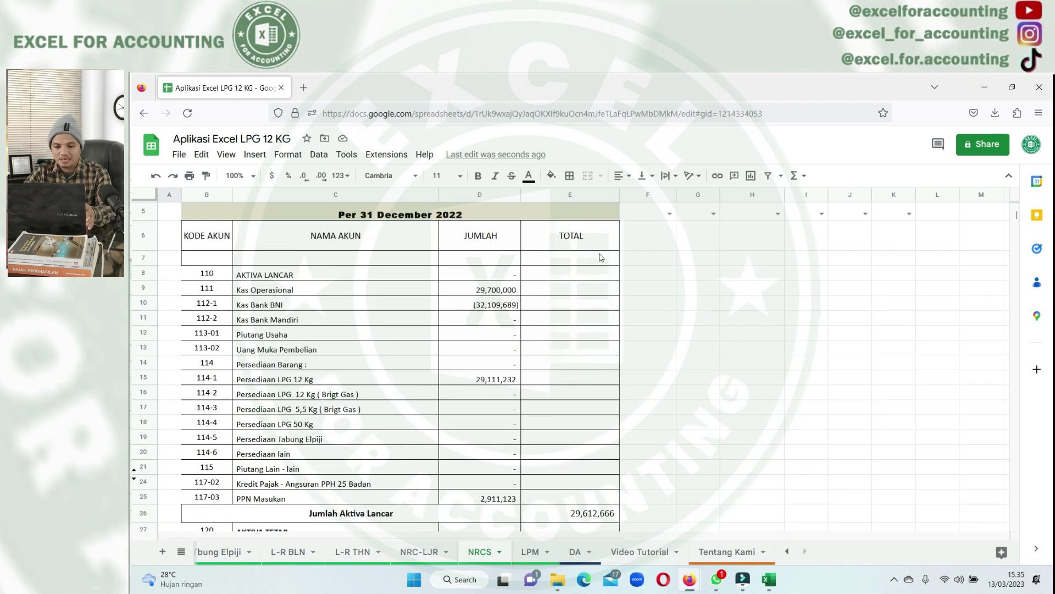
scroll(601, 257, up, 2)
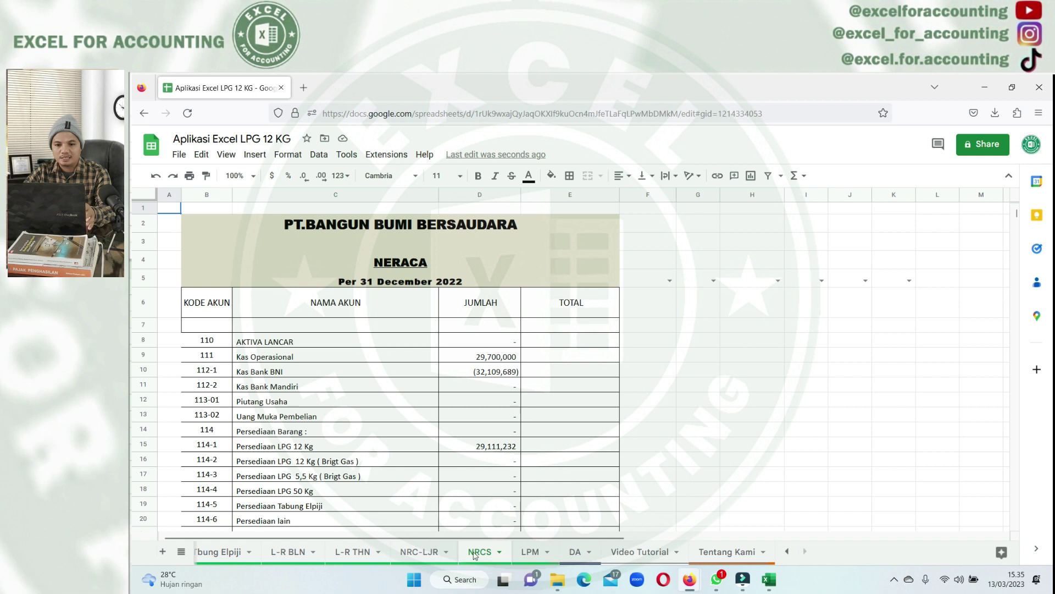
- View NRC-LJR and L-R THN, then follow the E1 link back to Hal Utama
click(432, 553)
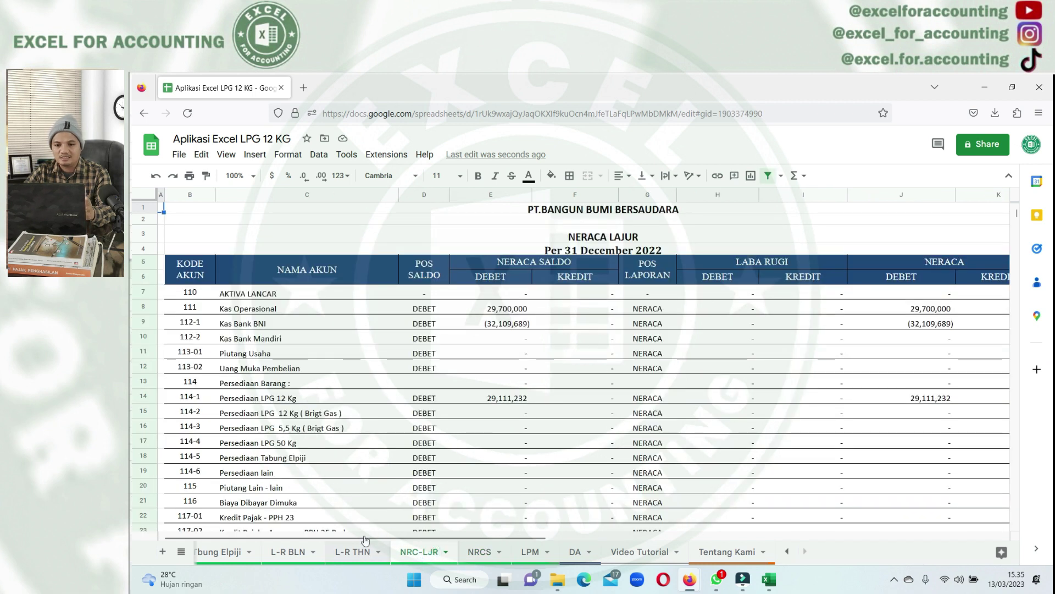
click(361, 553)
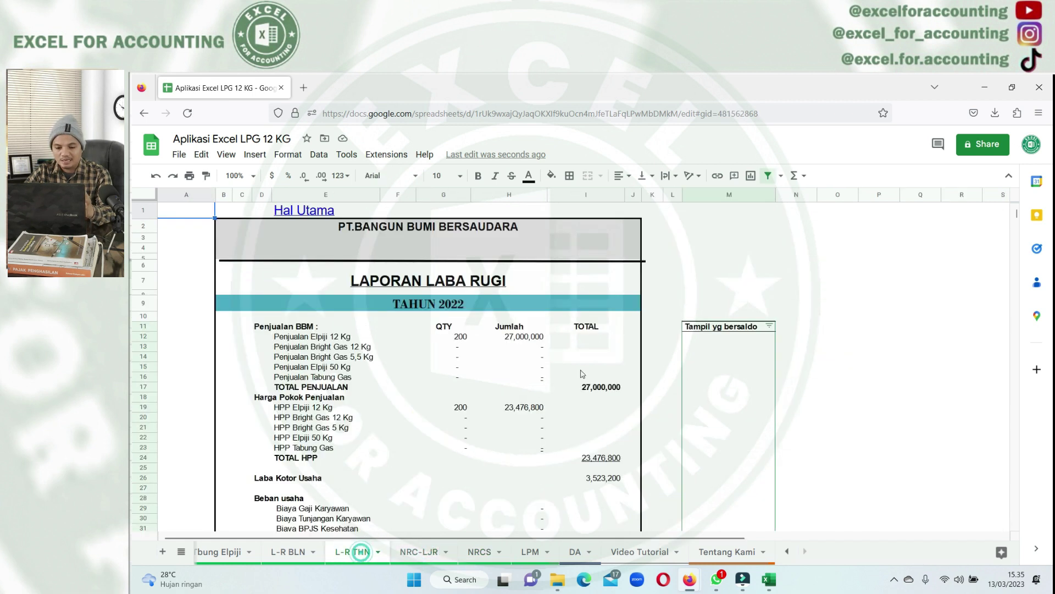
click(294, 213)
click(301, 233)
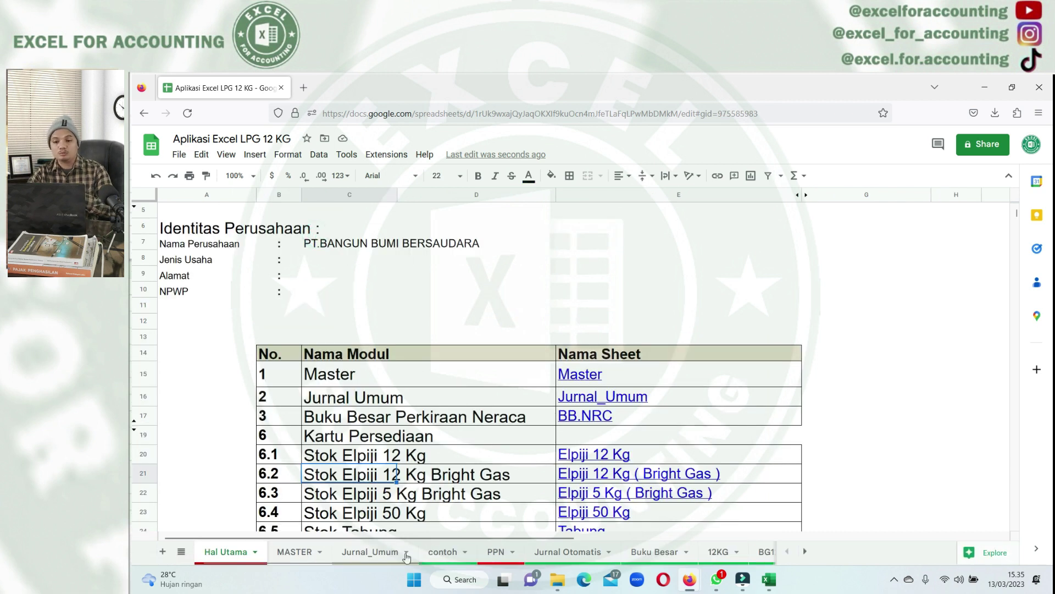
- Review the 1-Jan-23 Elpiji 12 Kg purchase and sale entries on Jurnal_Umum
click(577, 397)
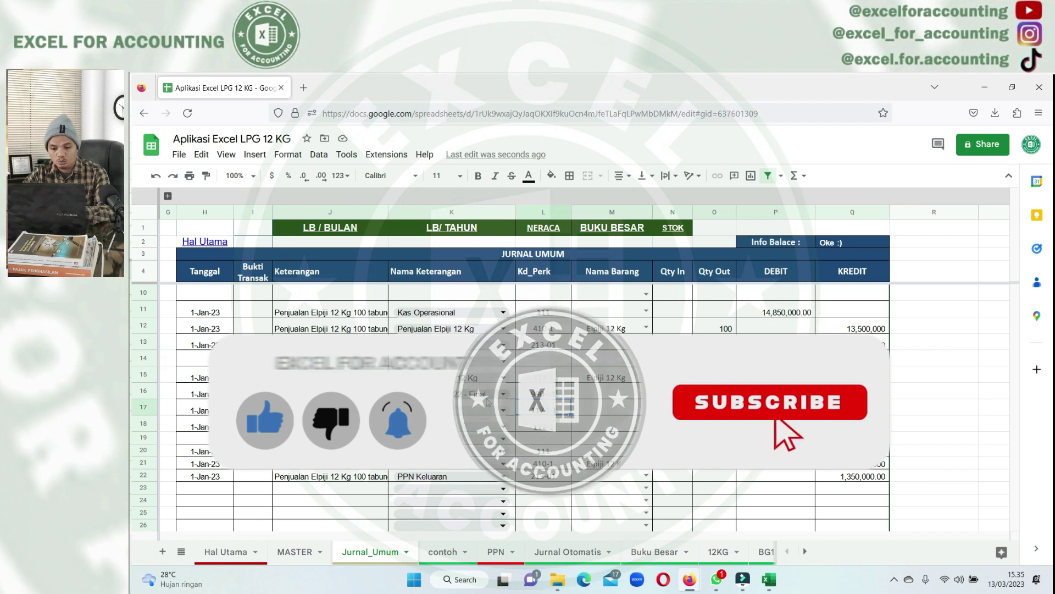
scroll(527, 407, up, 2)
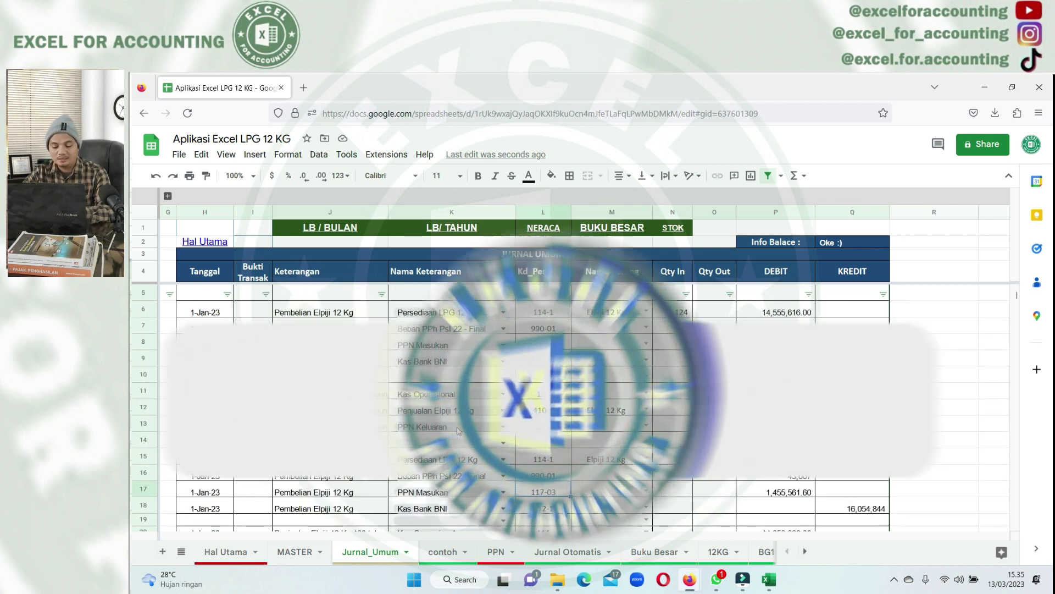
scroll(459, 431, down, 2)
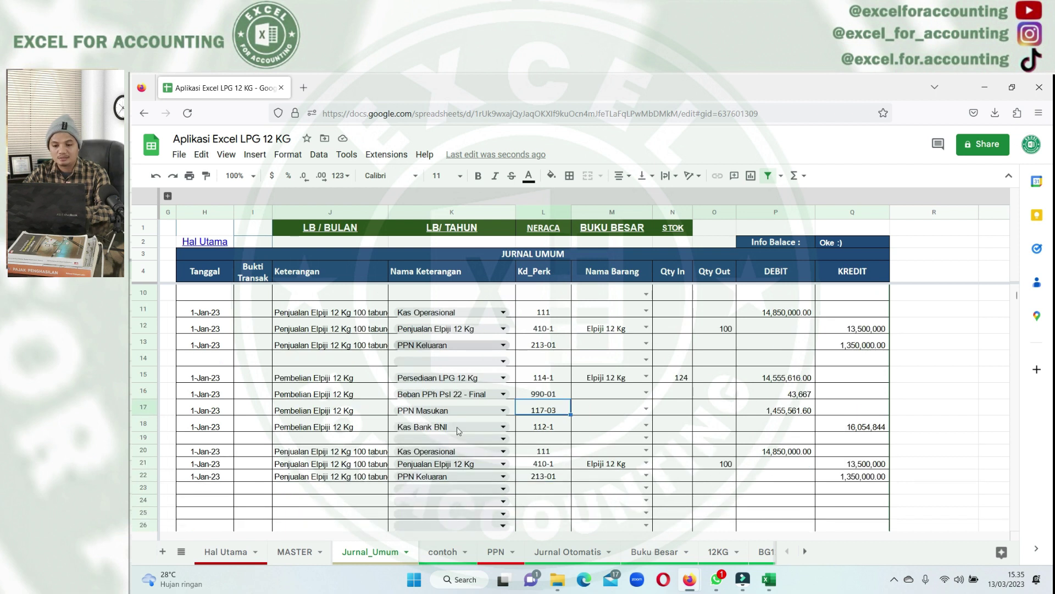
scroll(457, 430, up, 2)
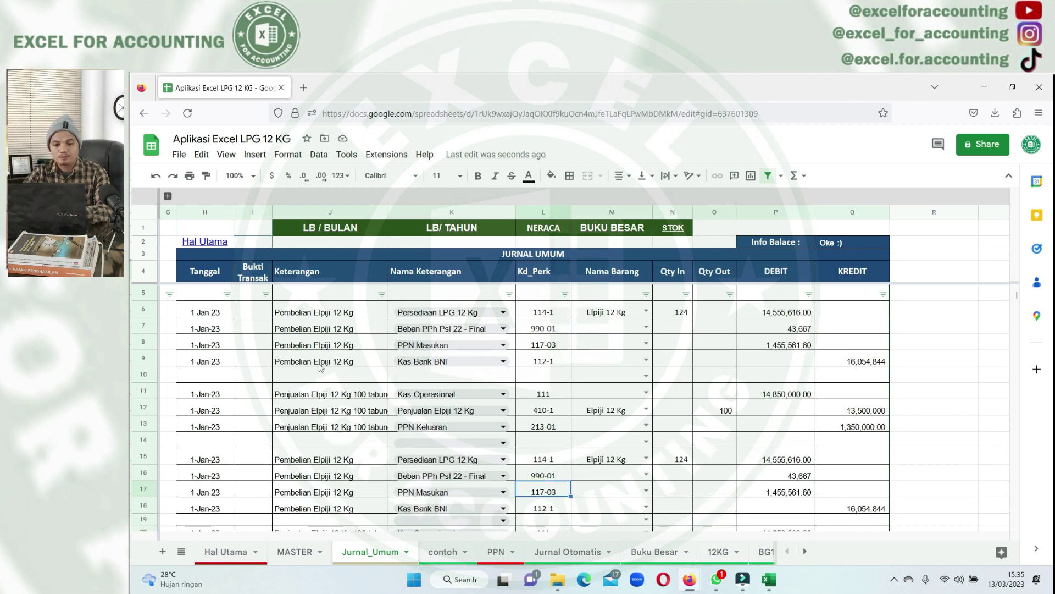
scroll(321, 367, down, 2)
scroll(320, 367, down, 2)
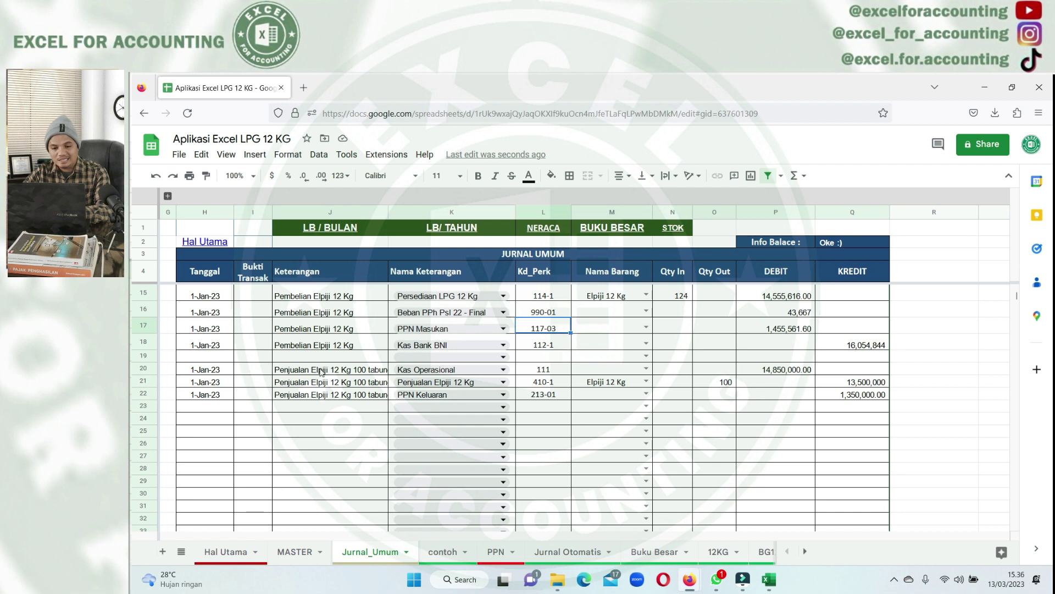
- Copy the H22 date into H24 and change it to 1-Feb-23
scroll(295, 442, up, 3)
scroll(253, 444, down, 3)
click(213, 398)
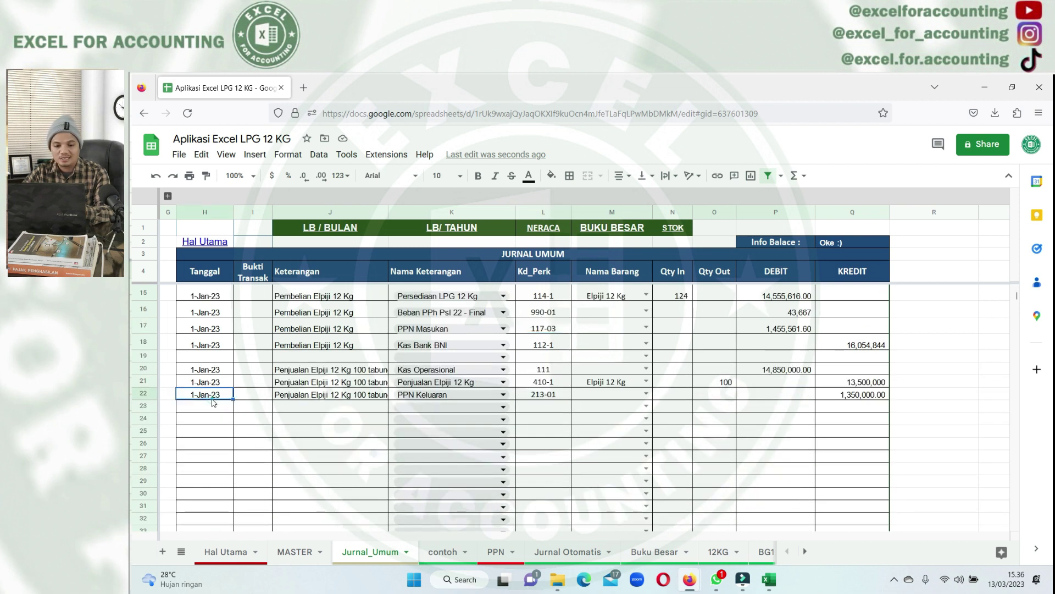
click(217, 421)
text(1-Jan-23)
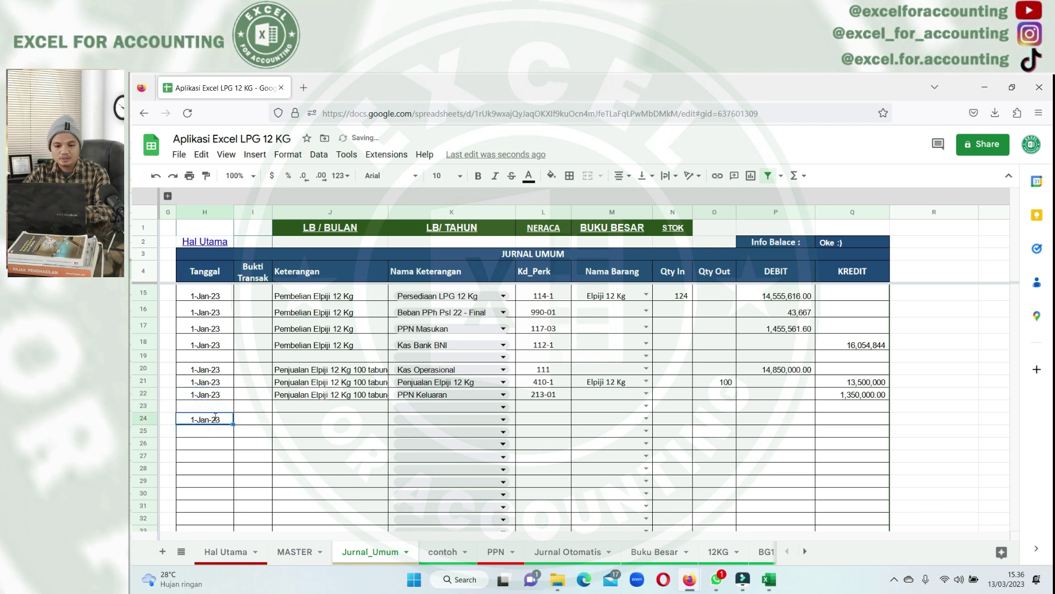
double_click(214, 417)
click(249, 437)
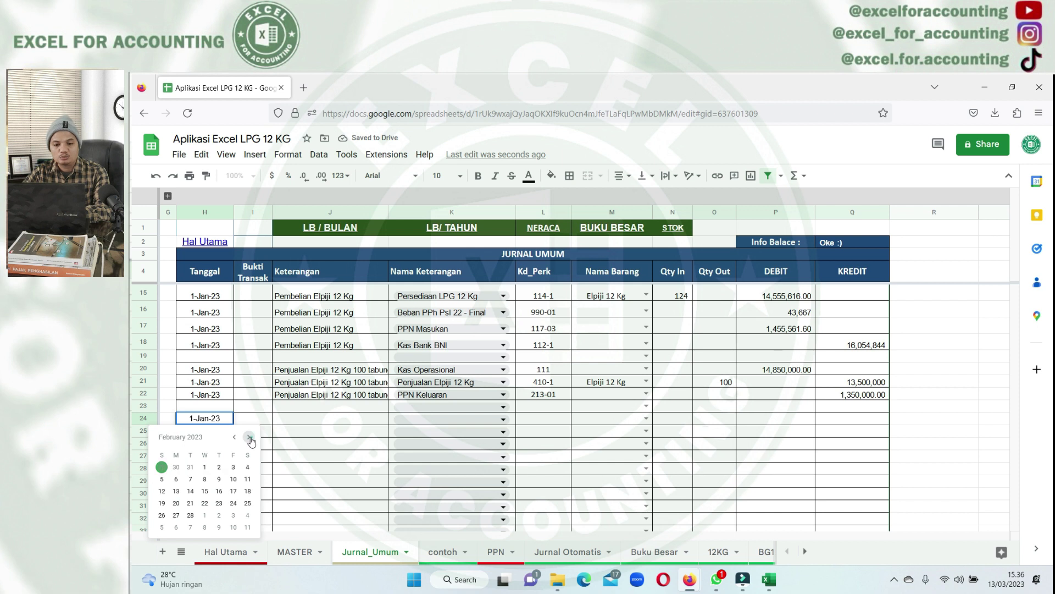
click(207, 467)
- Copy the 1-Feb-23 date into H25 and H26
key(ctrl+c)
click(207, 432)
key(ctrl+v)
click(197, 446)
key(ctrl+v)
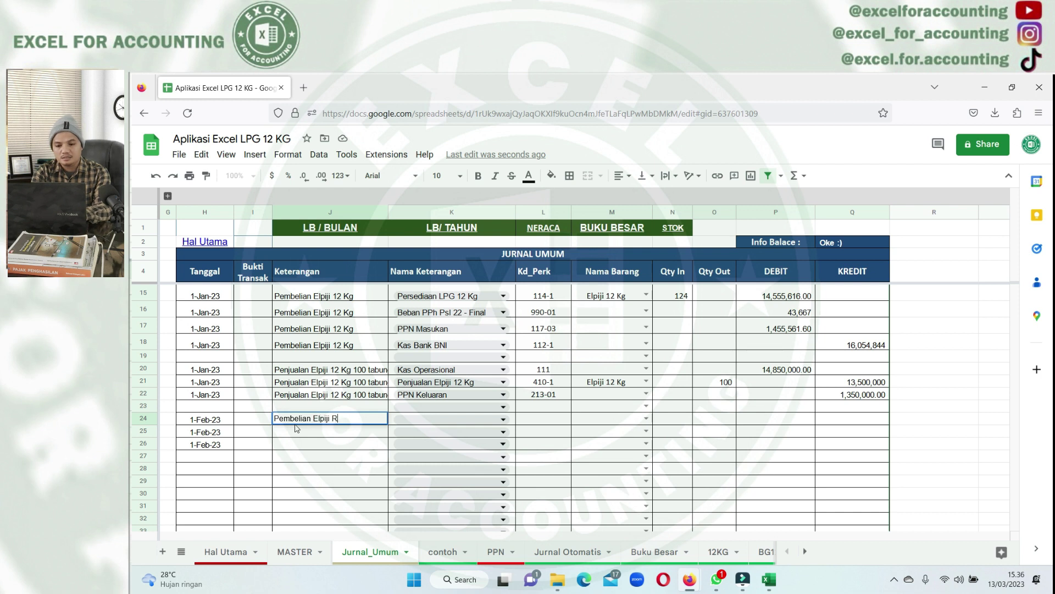
- Enter 'Pembelian Elpiji Refill 12 kg sebanyak 124 tabung' in J24 and widen column J
text(K)
text(sebanyak 124 tabung)
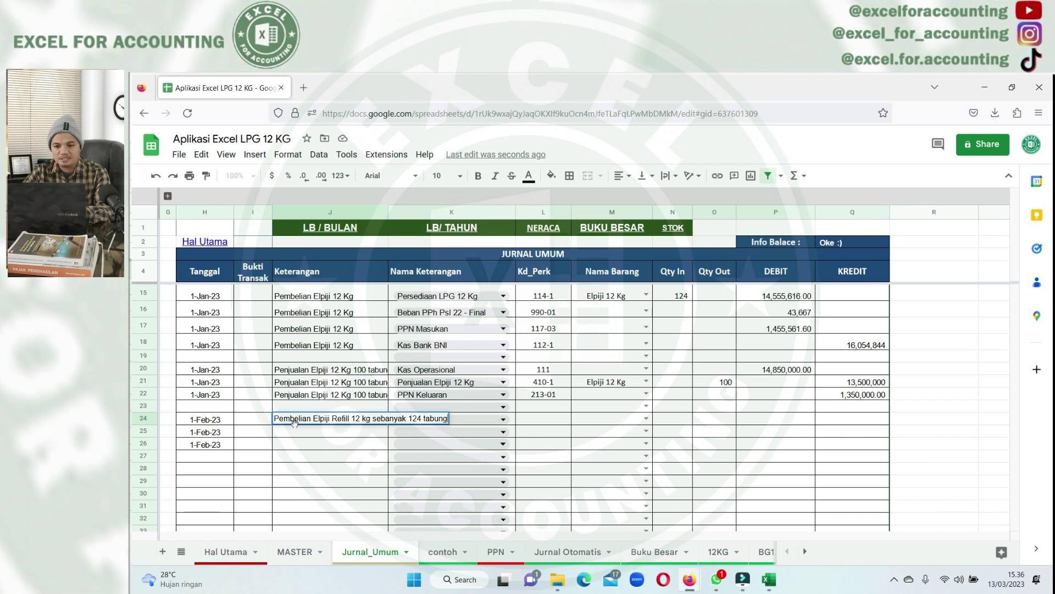
key(Return)
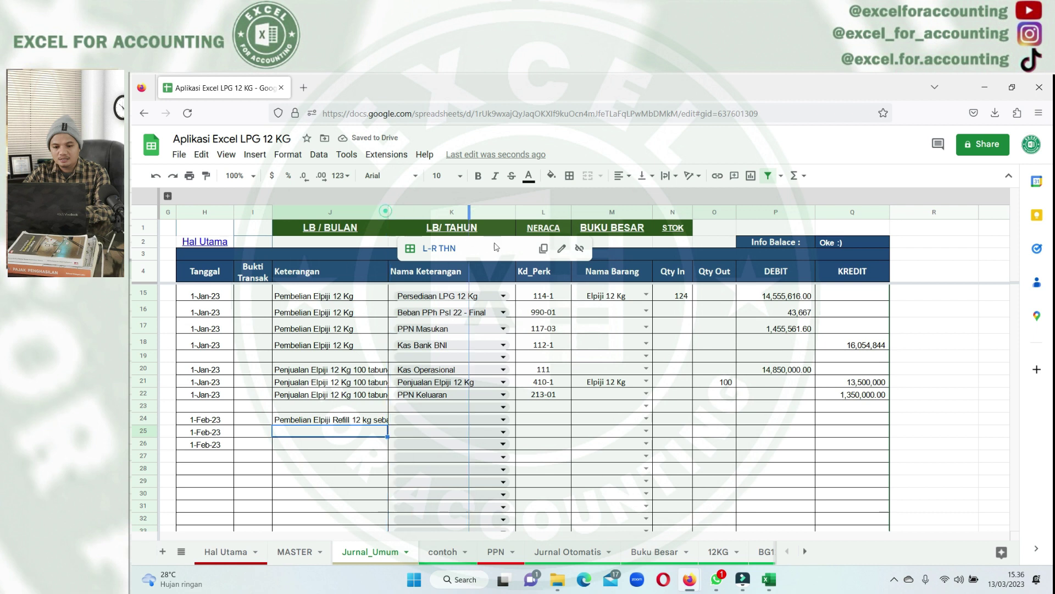
mouse_move(385, 215)
mouse_down()
mouse_move(355, 462)
mouse_move(575, 461)
mouse_up()
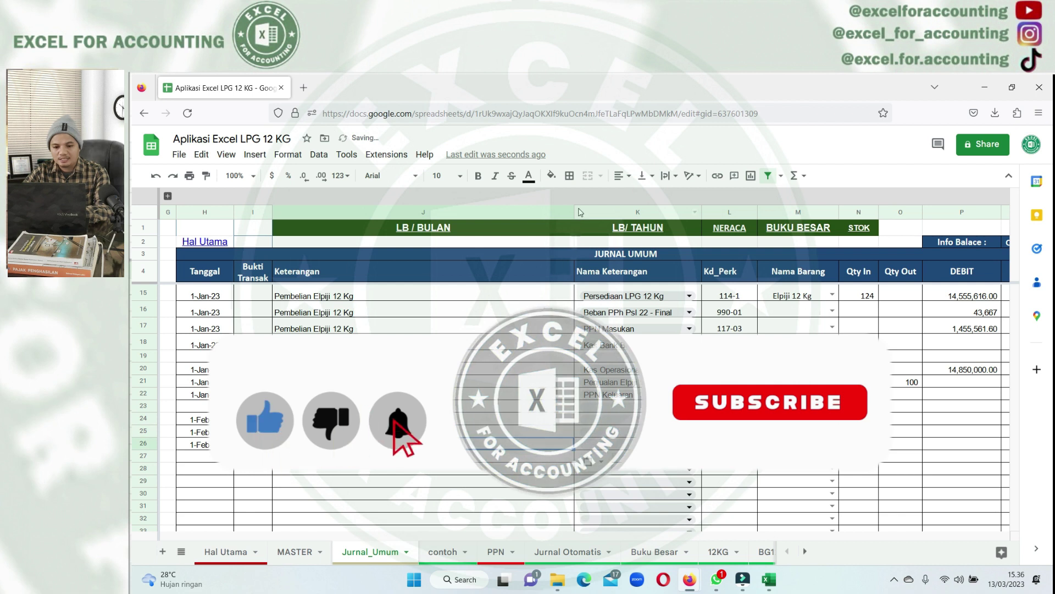
drag(574, 213, 517, 212)
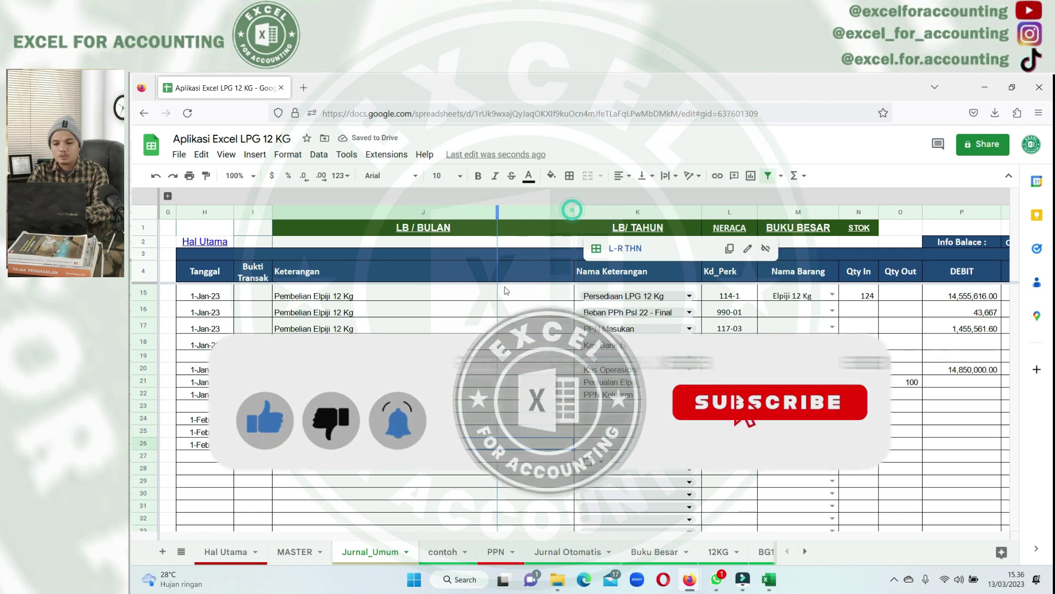
- Copy row 26's date and description into row 27
drag(204, 444, 495, 444)
key(ctrl+c)
click(202, 456)
key(ctrl+v)
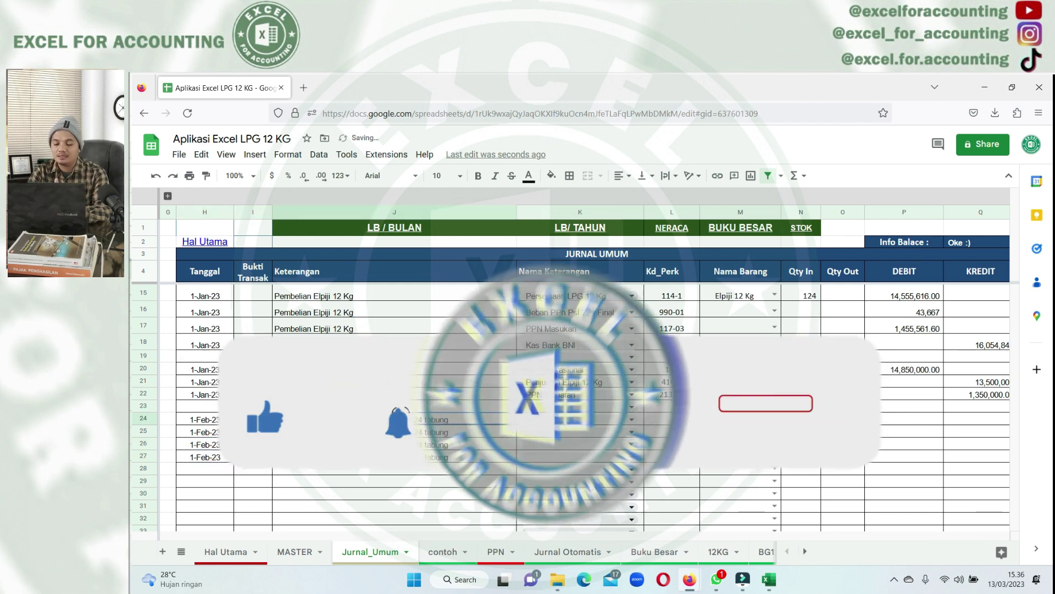
- Set K24 to Persediaan LPG 12 Kg and K25 to PPN Masukan
click(577, 419)
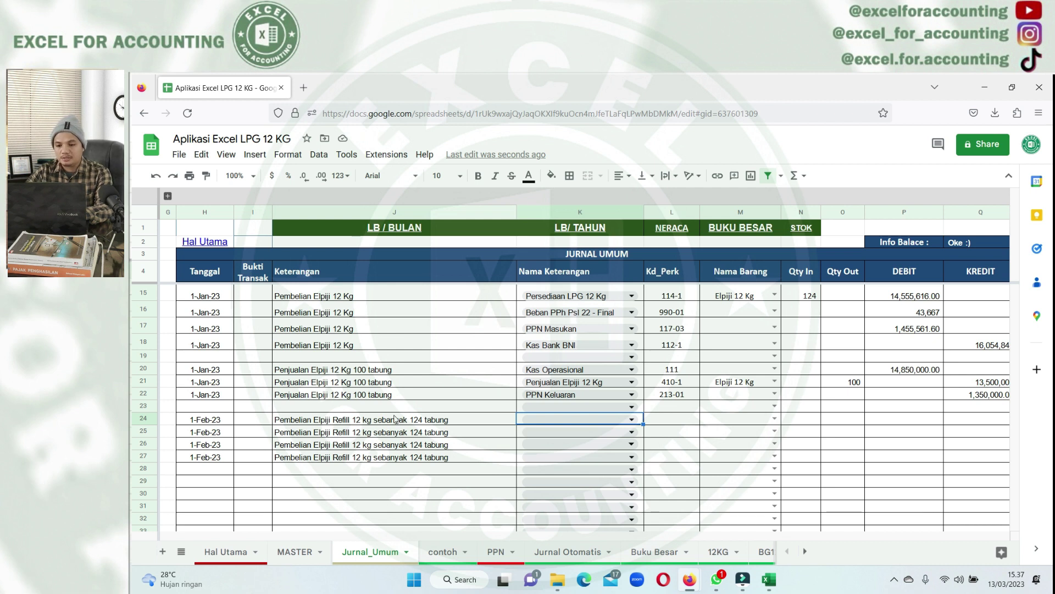
text(p)
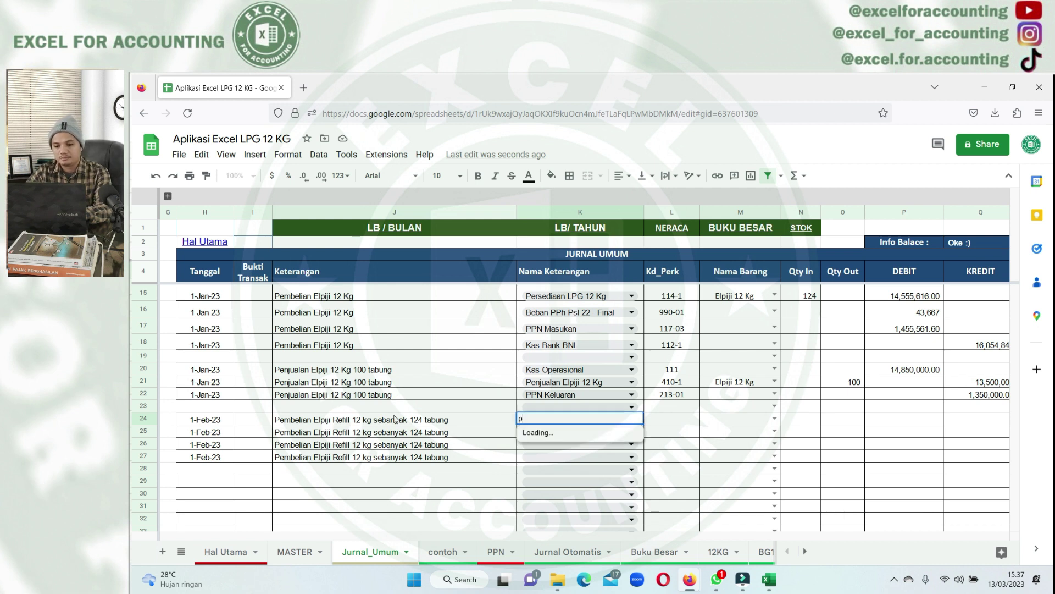
text(e)
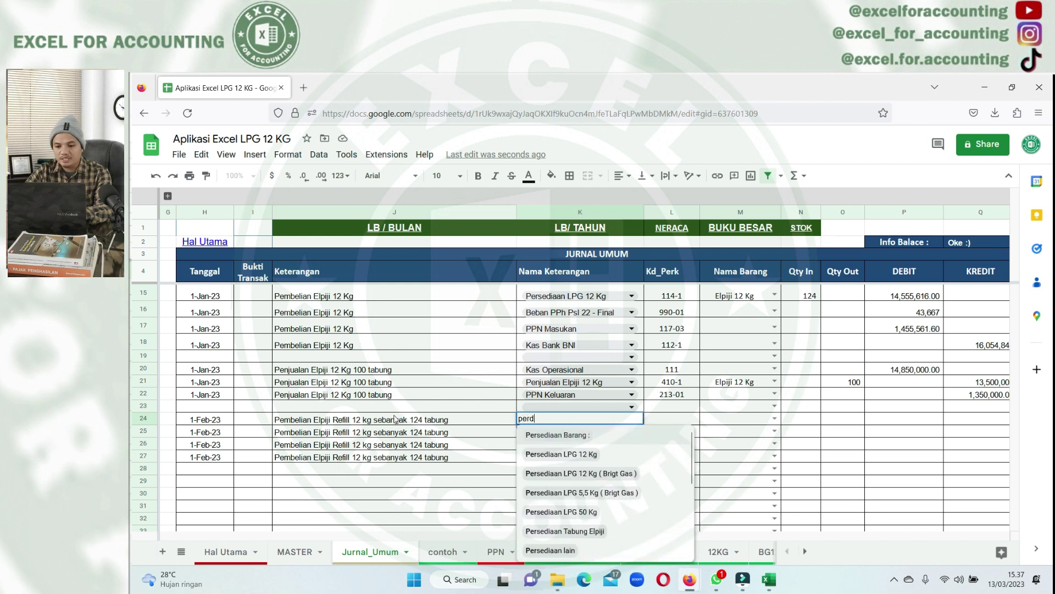
text(rd)
key(BackSpace)
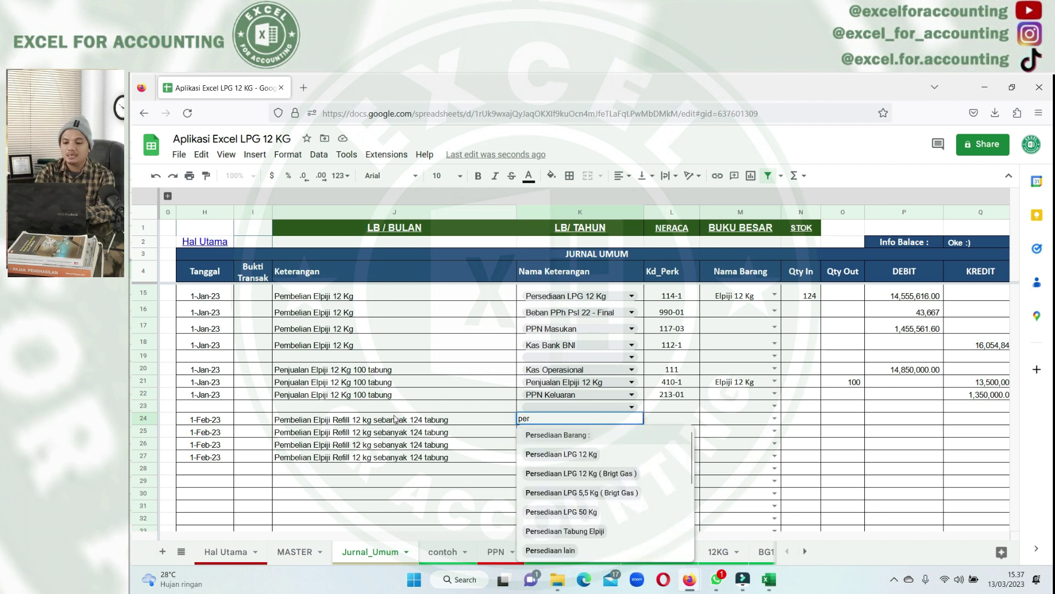
click(550, 454)
click(452, 437)
key(Tab)
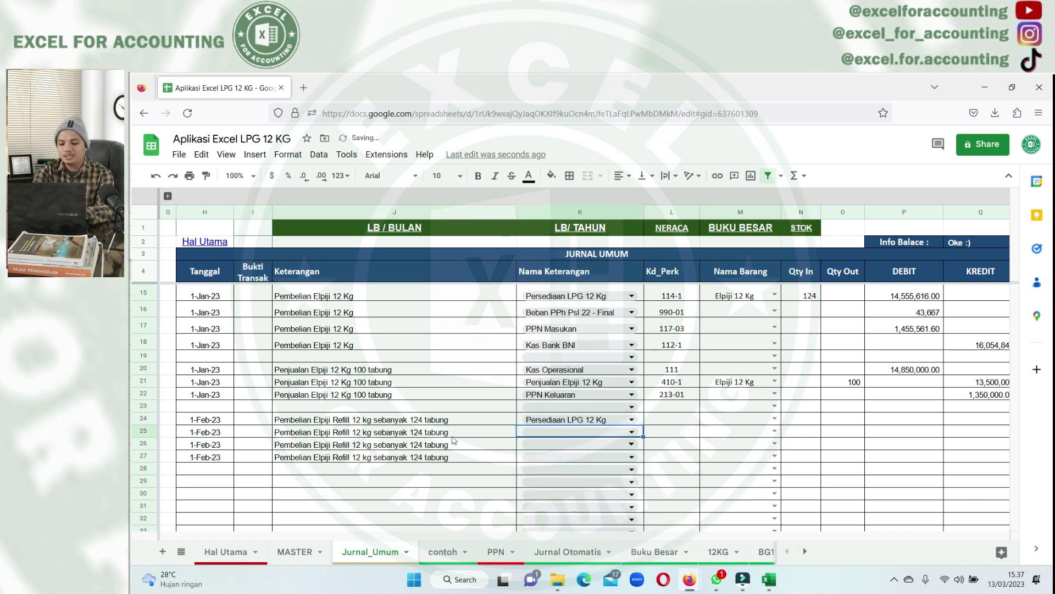
text(ppn)
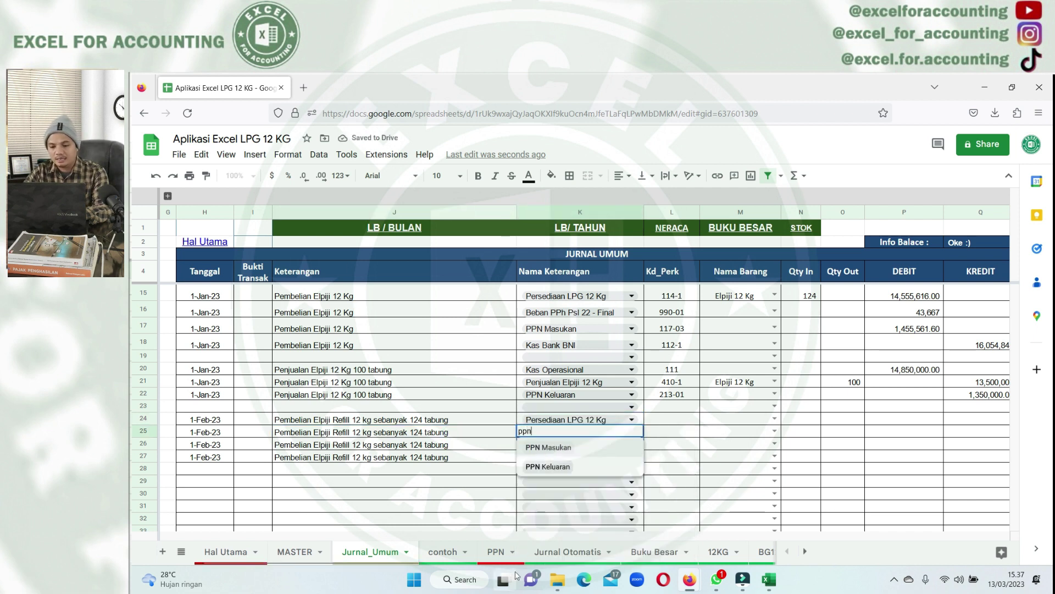
click(556, 447)
- Set K26 to Beban PPh Psl 22 - Final and K27 to Kas Bank Mandiri
click(556, 445)
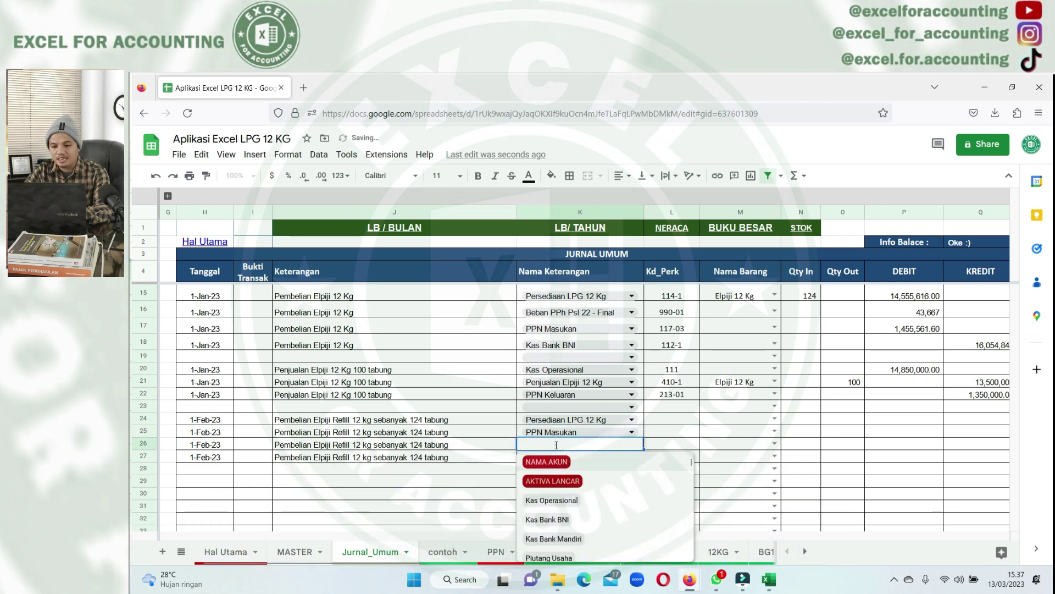
text(pph)
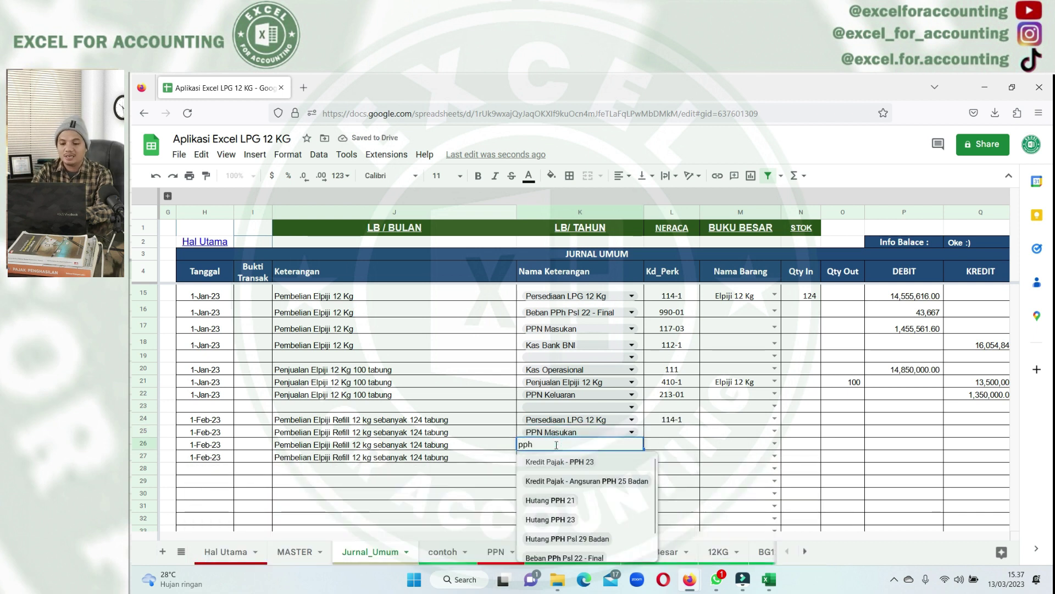
click(584, 554)
click(577, 457)
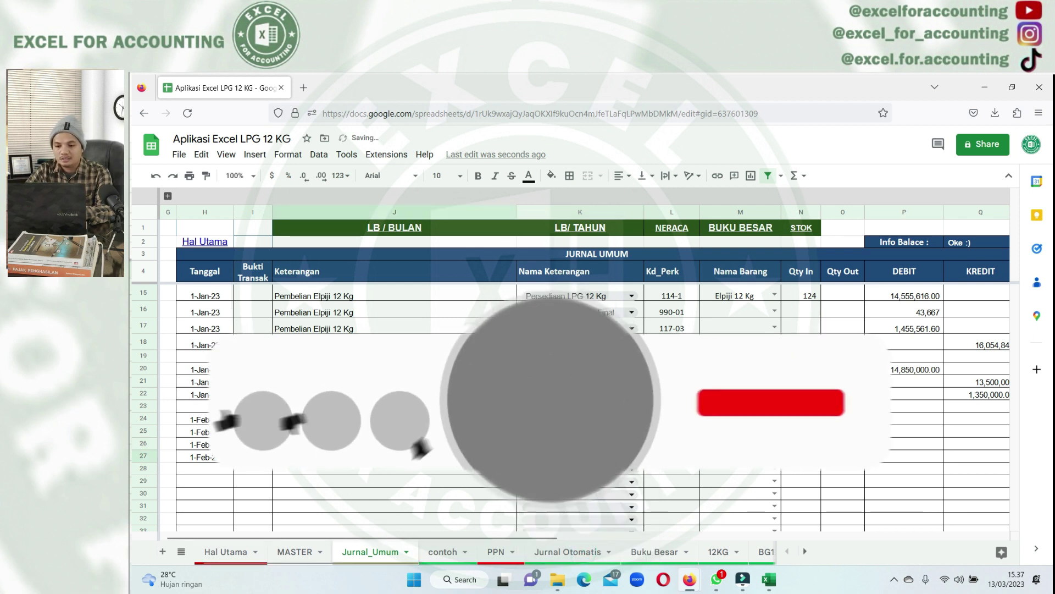
text(bank)
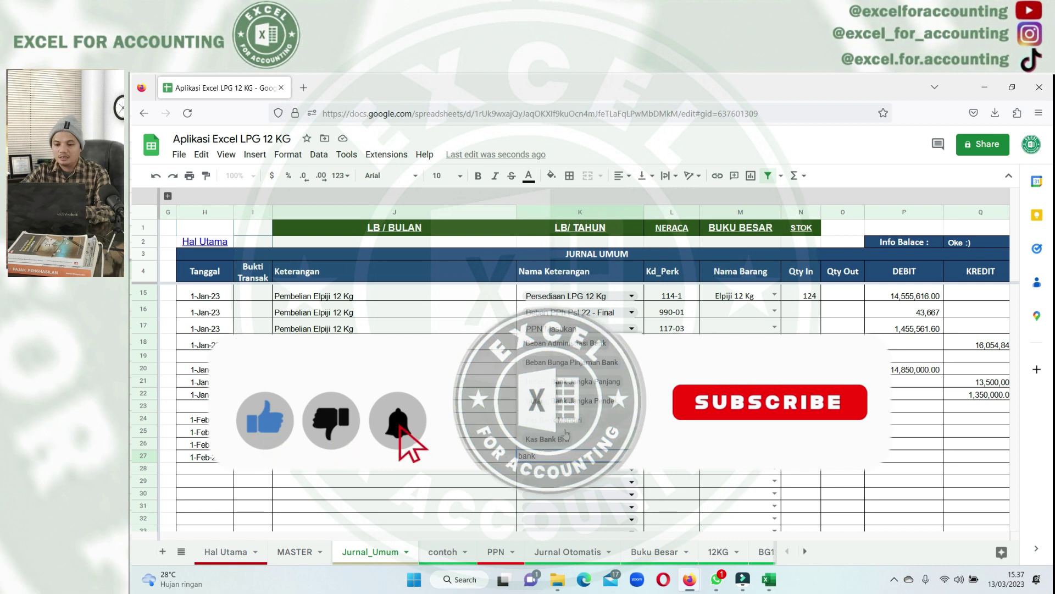
click(562, 422)
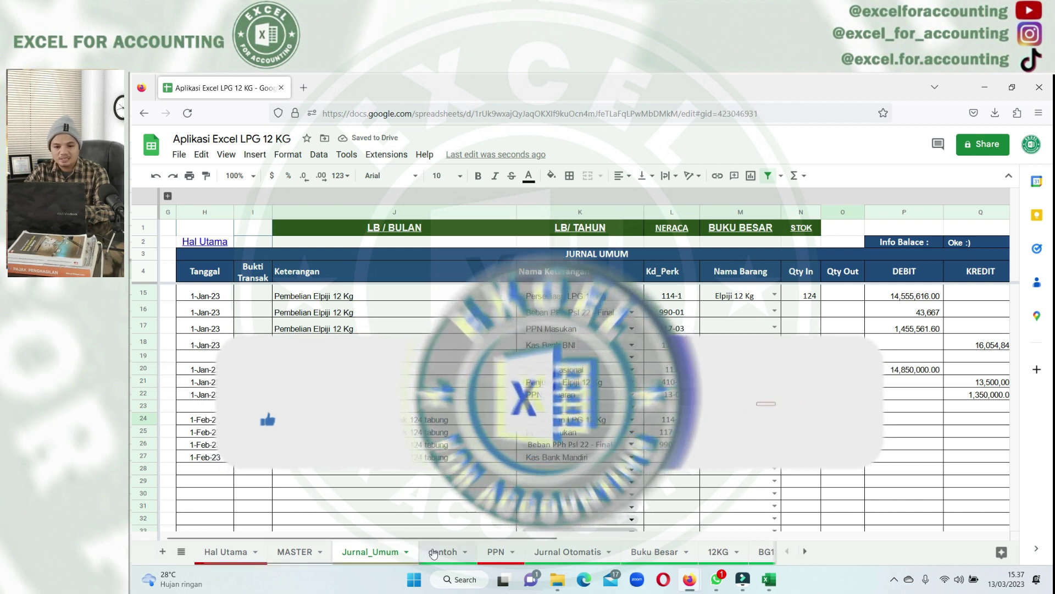
key(ctrl+shift+Page_Down)
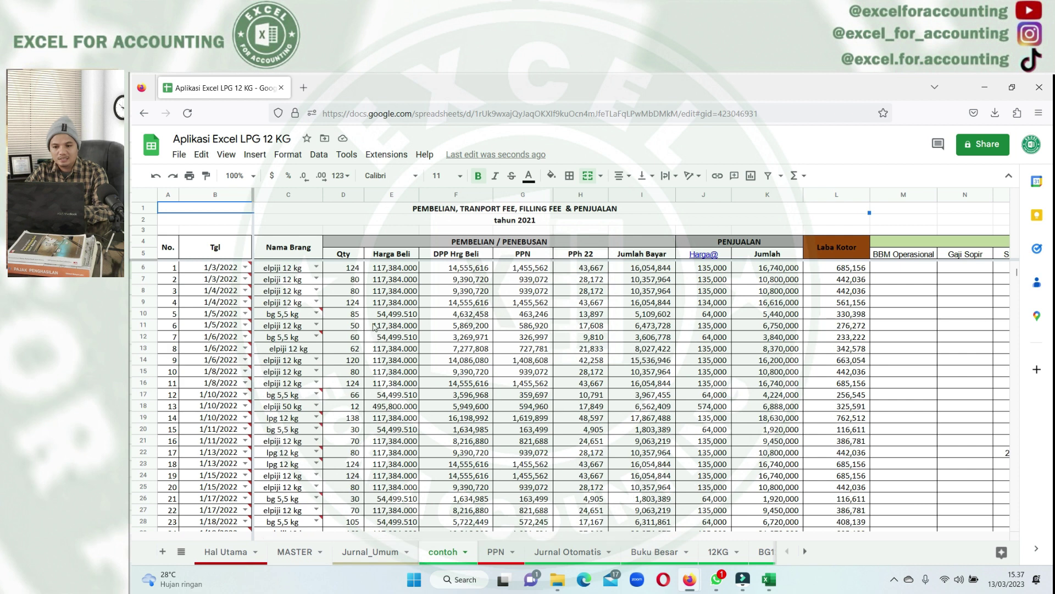
- Paste the 14,555,616.00 purchase amount from contoh into P24 as values only
click(355, 269)
click(389, 268)
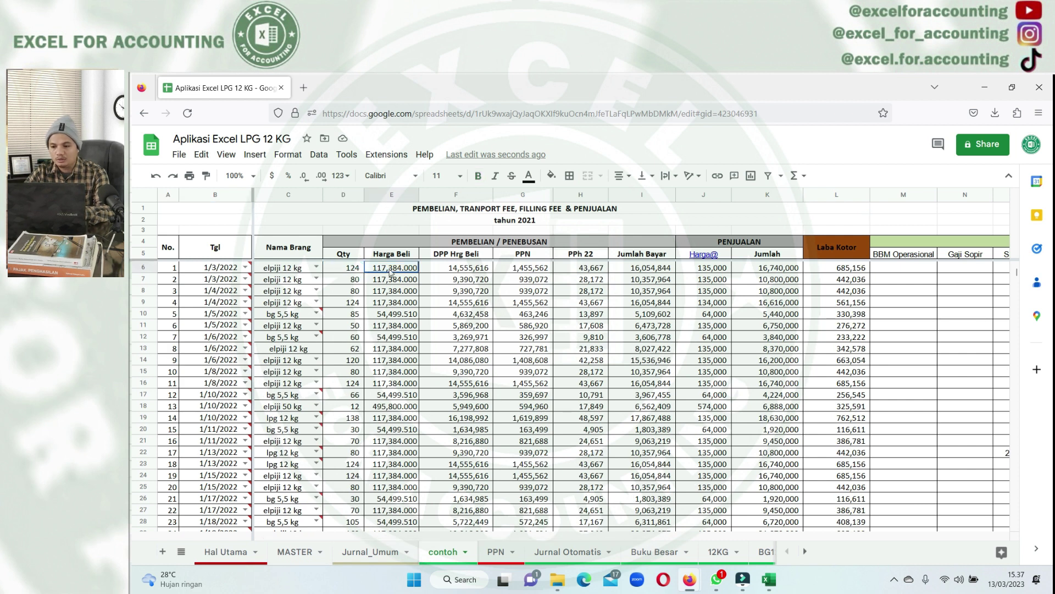
click(473, 268)
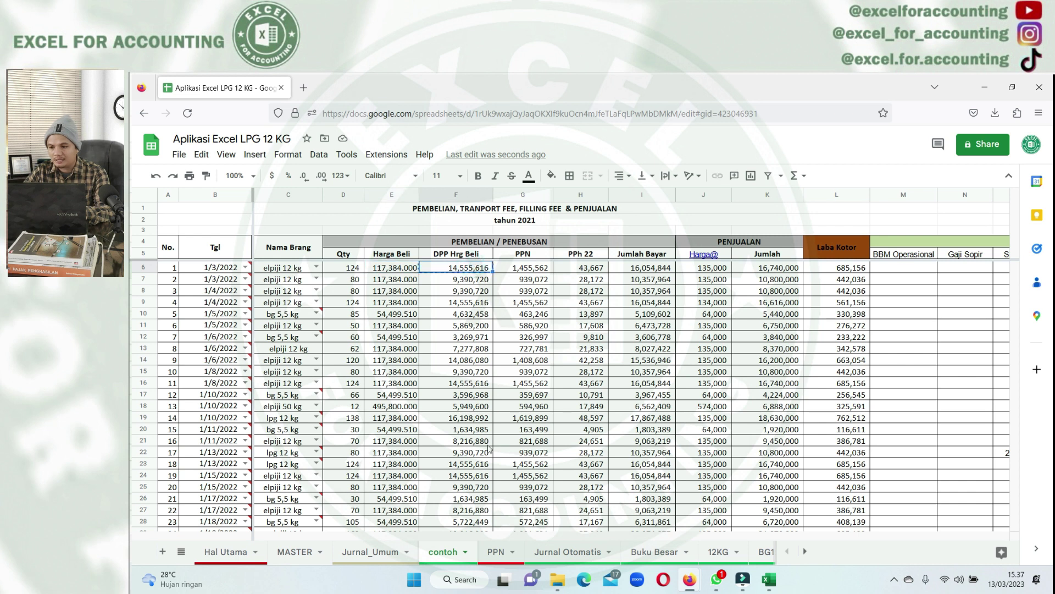
click(371, 551)
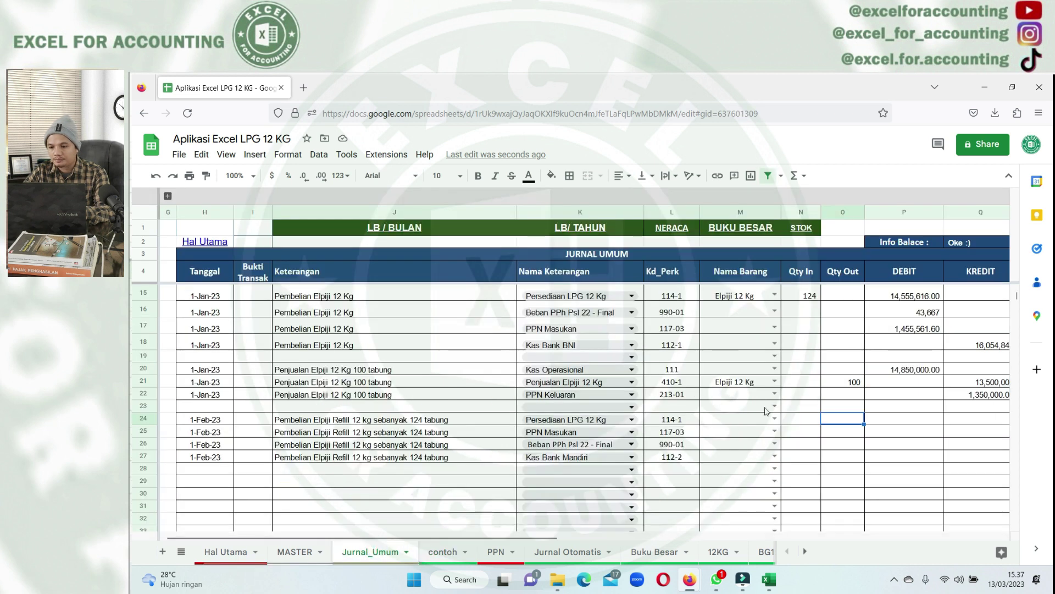
right_click(897, 424)
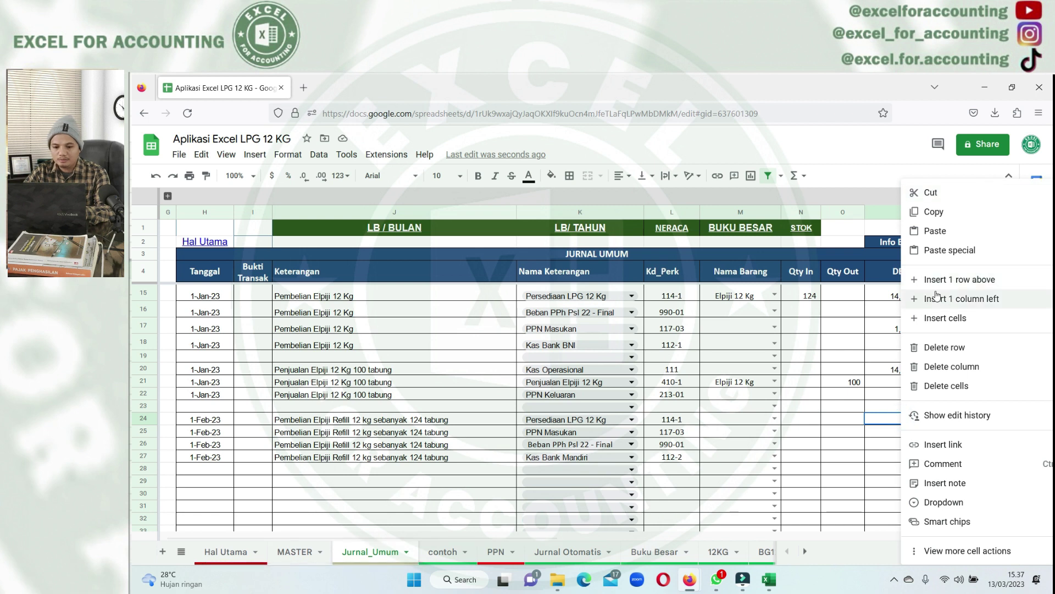
mouse_move(949, 249)
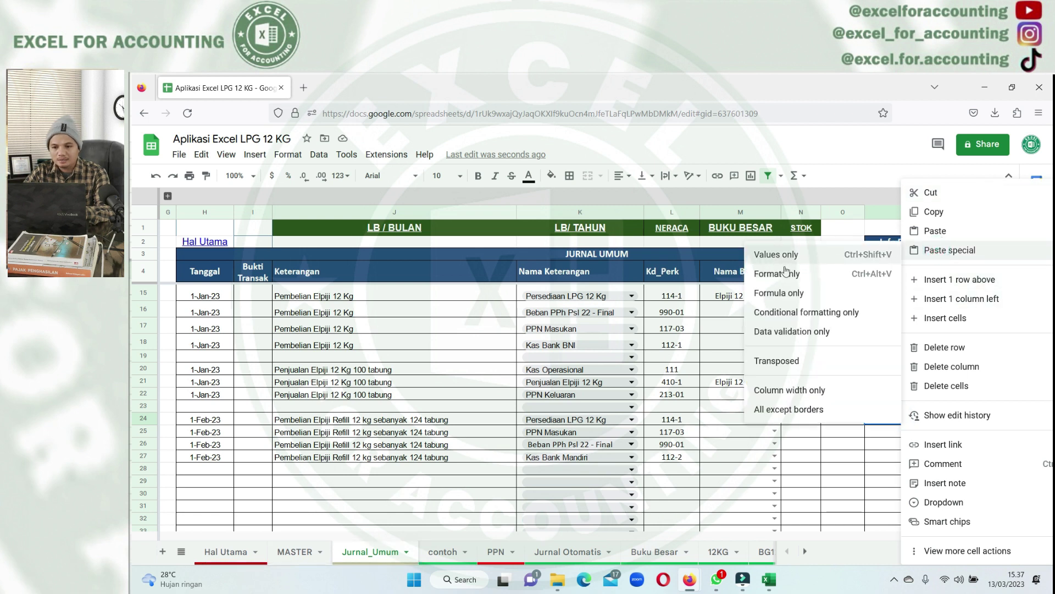
click(780, 255)
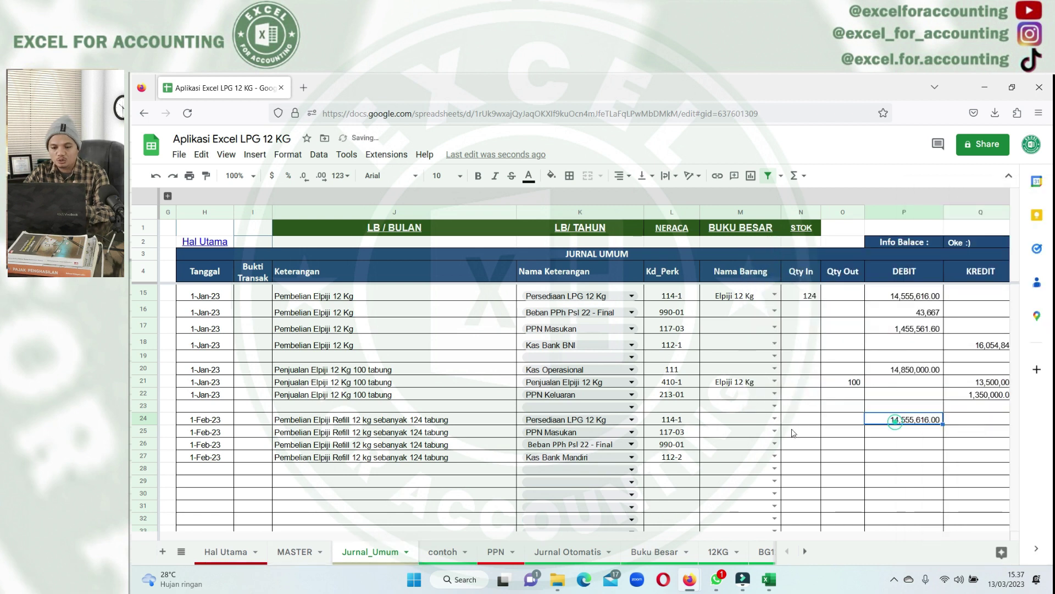
- Paste the 1,455,561.60 PPN amount from contoh into P25 as values only
click(442, 552)
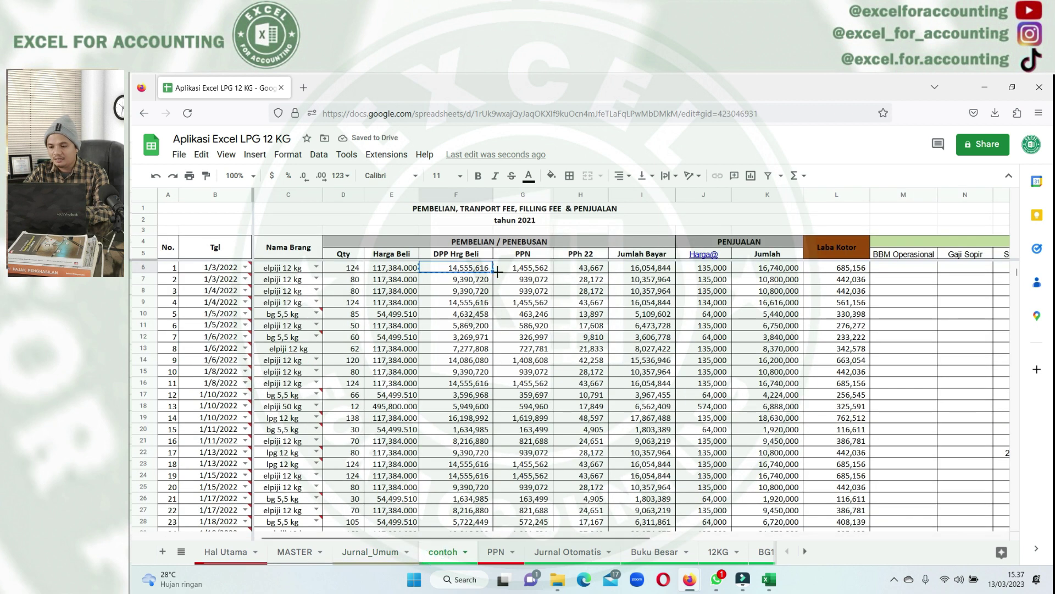
click(527, 270)
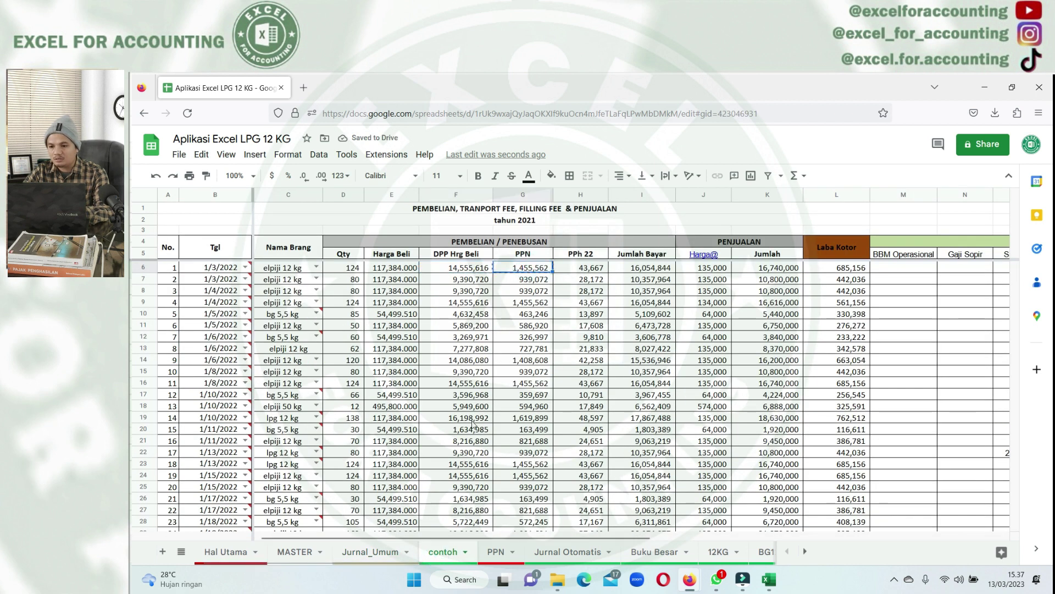
click(371, 552)
right_click(885, 432)
mouse_move(948, 249)
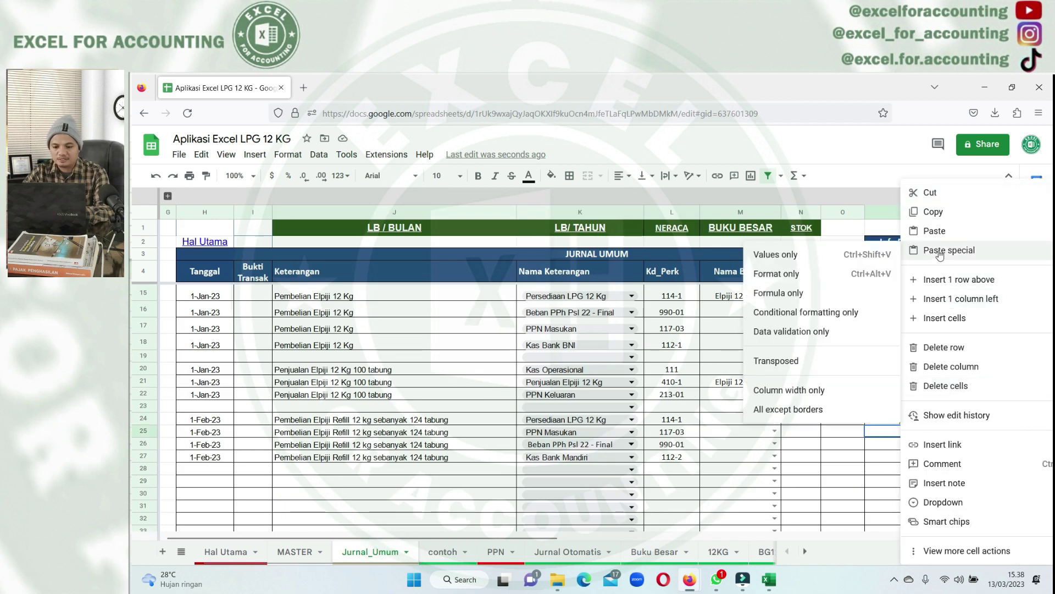
click(781, 254)
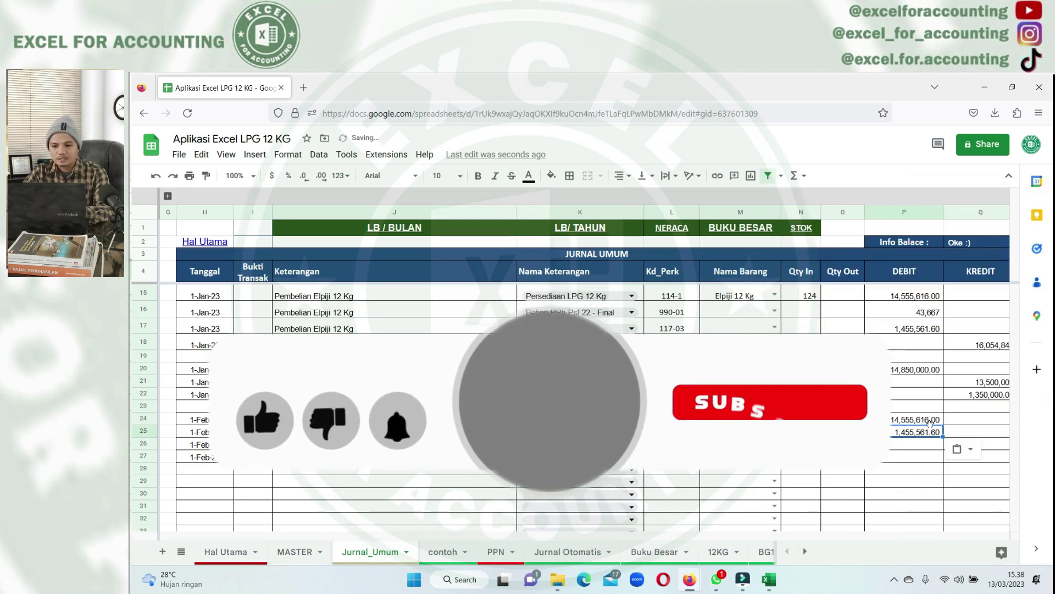
key(Right)
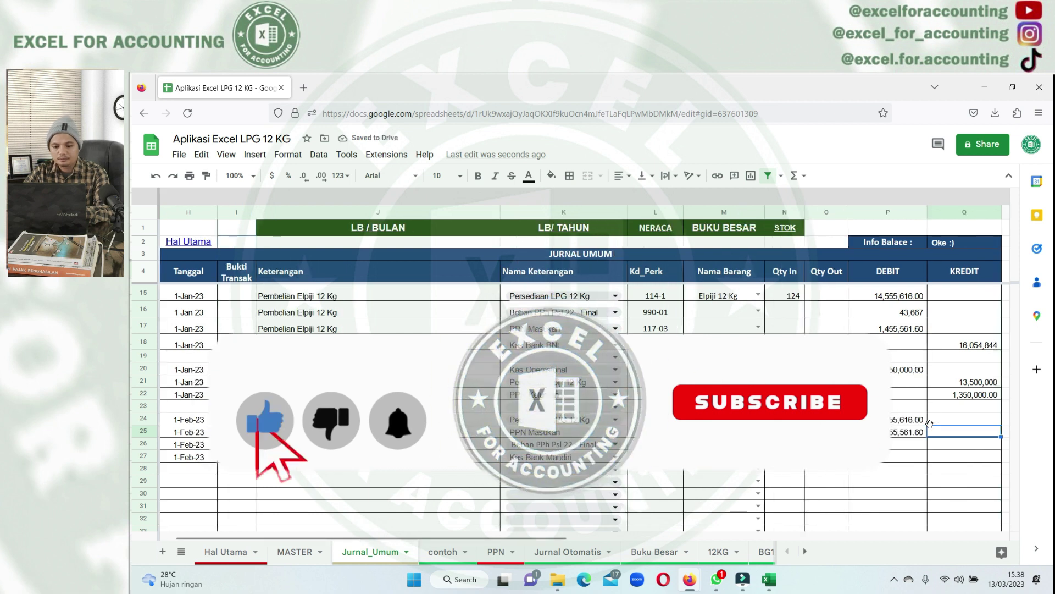
- Paste the 43,666.85 PPh 22 amount from contoh into P26 as values only
click(443, 552)
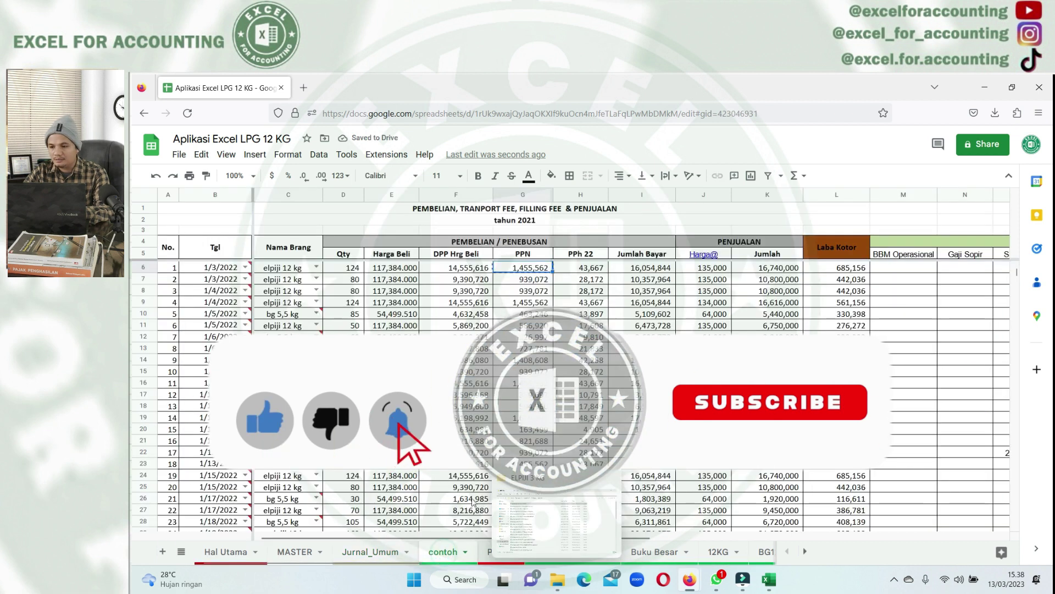
click(582, 268)
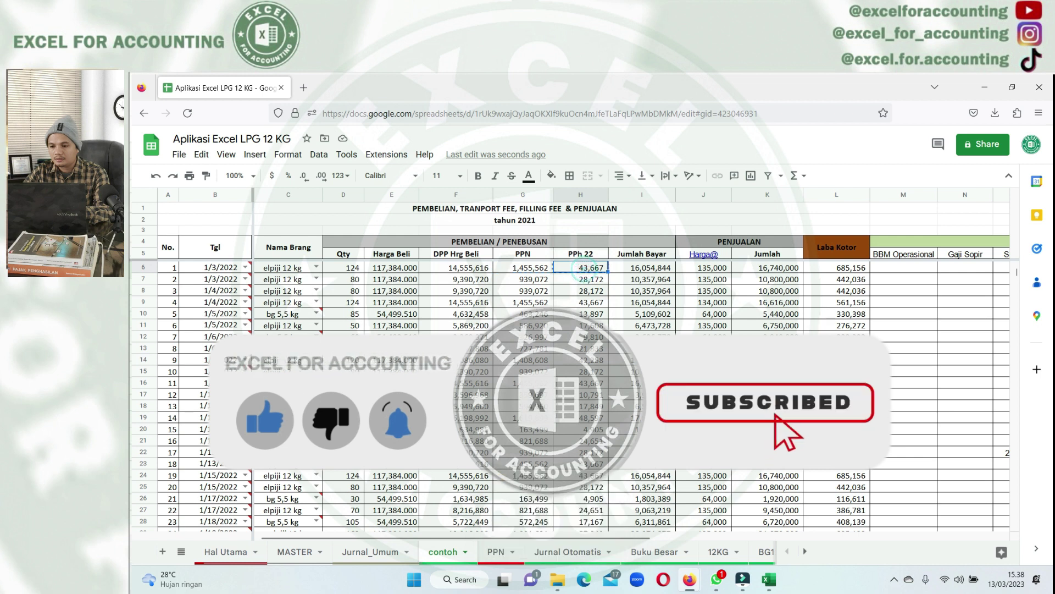
click(363, 551)
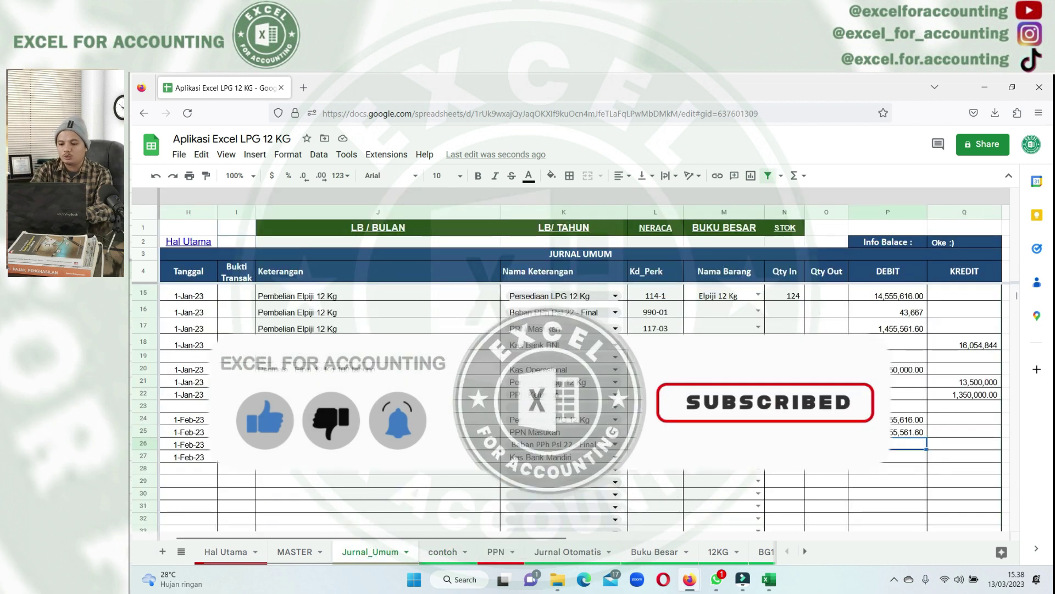
right_click(914, 240)
click(914, 245)
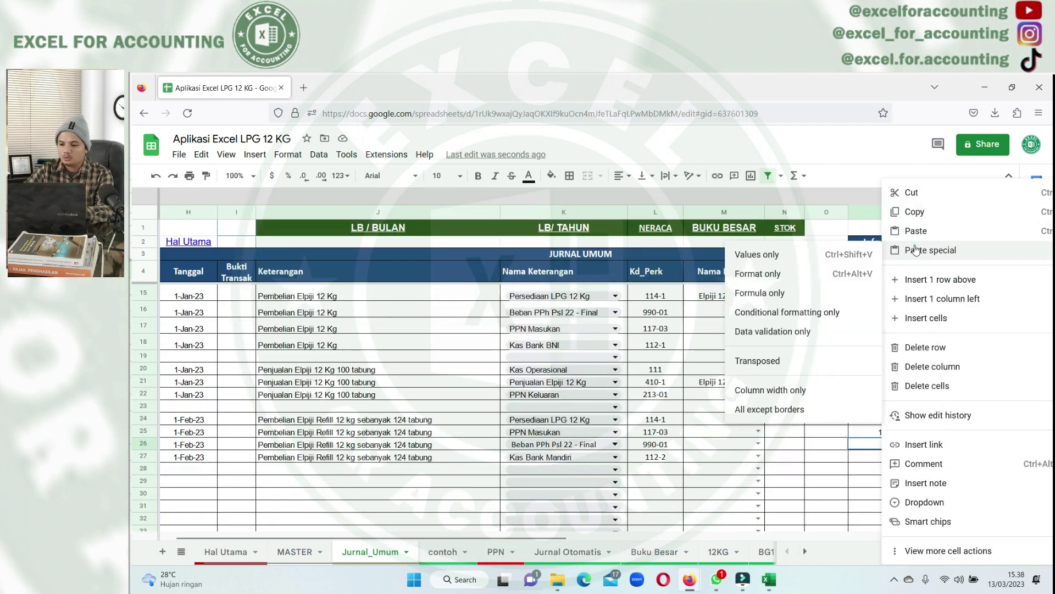
click(758, 255)
- Enter =SUM(P24:P26) in Q27 for a 16,054,844.45 Kas Bank Mandiri credit
click(972, 460)
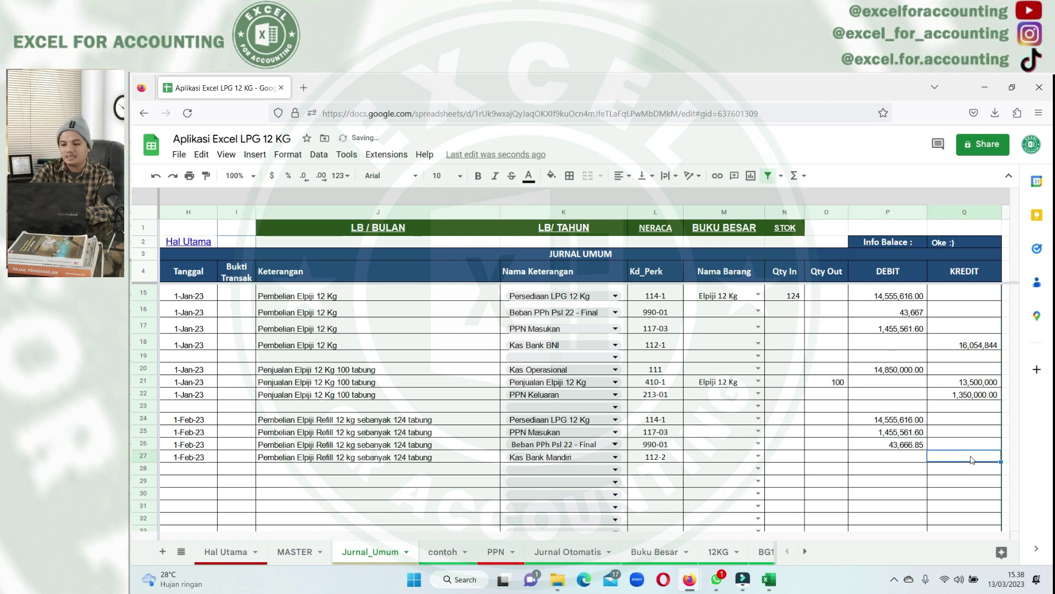
text(=sum()
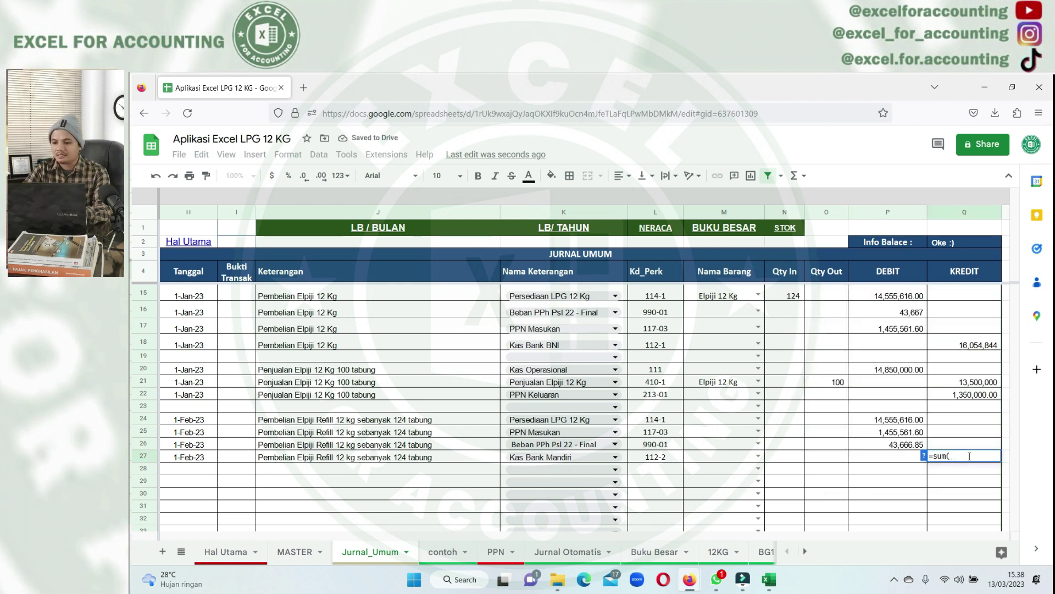
drag(893, 420, 897, 449)
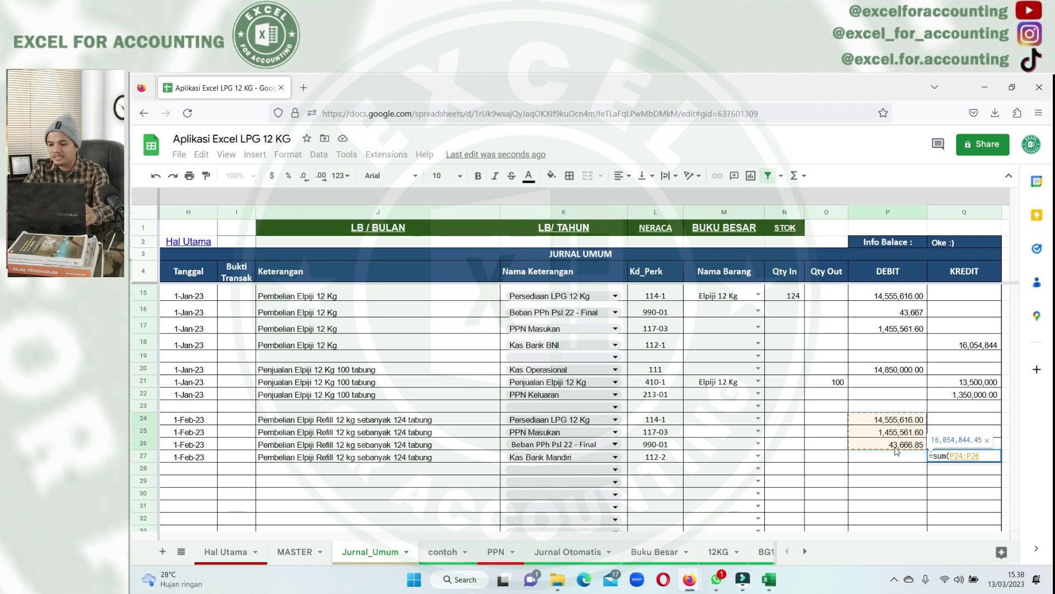
key(Return)
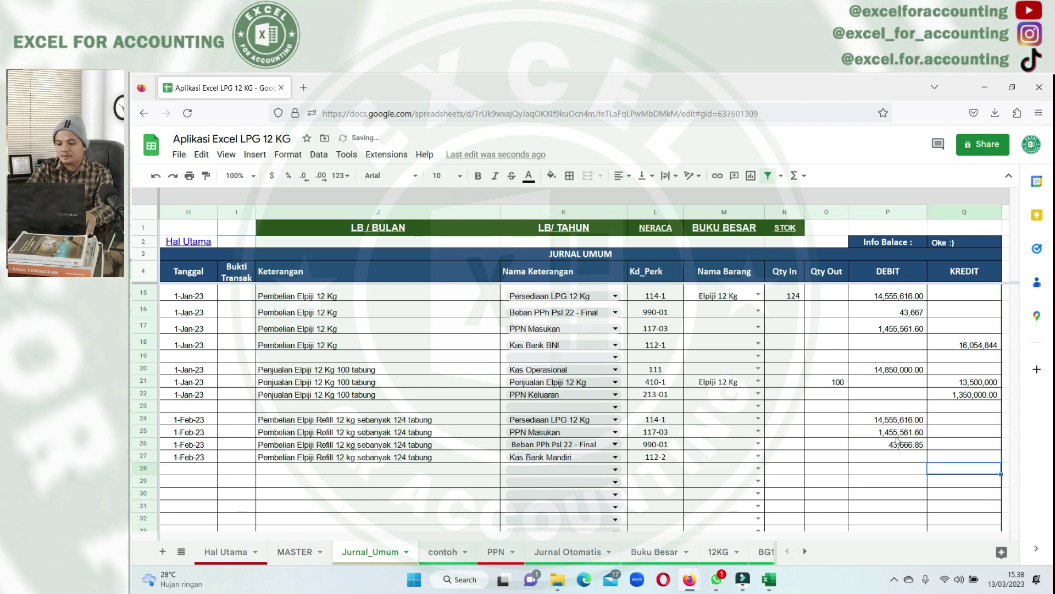
click(972, 460)
text(=sum(P24:P26))
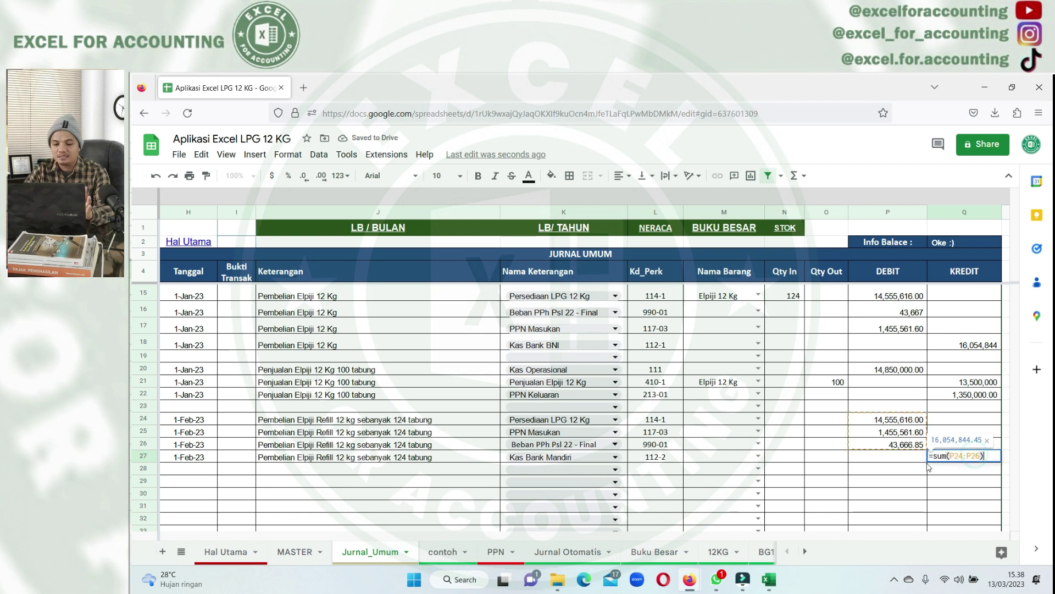
key(Return)
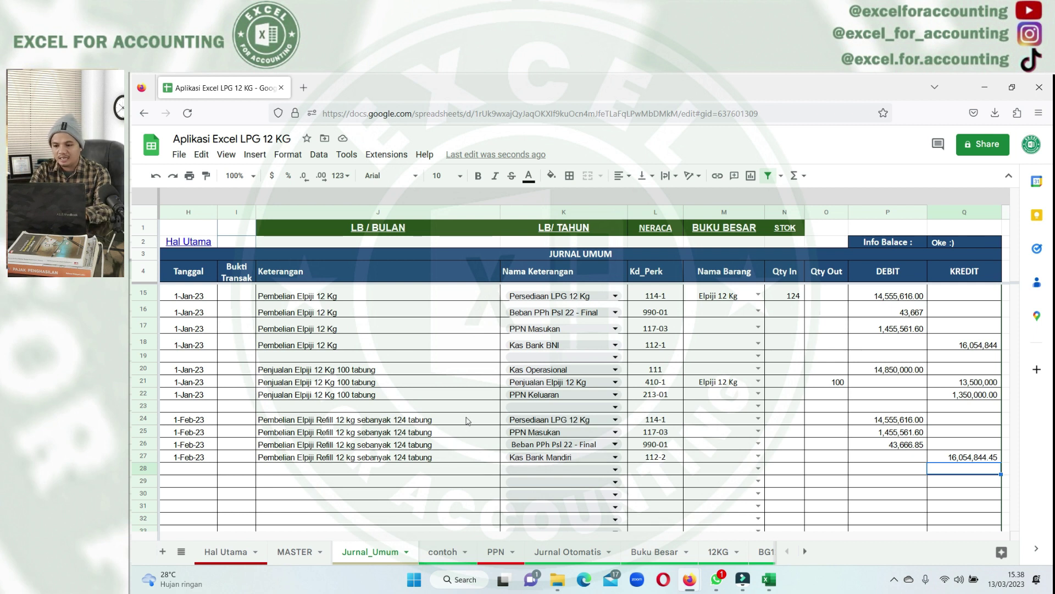
- Keep Persediaan LPG 12 Kg in K24, set the item to Elpiji 12 Kg and Qty In to 124
double_click(516, 420)
key(Return)
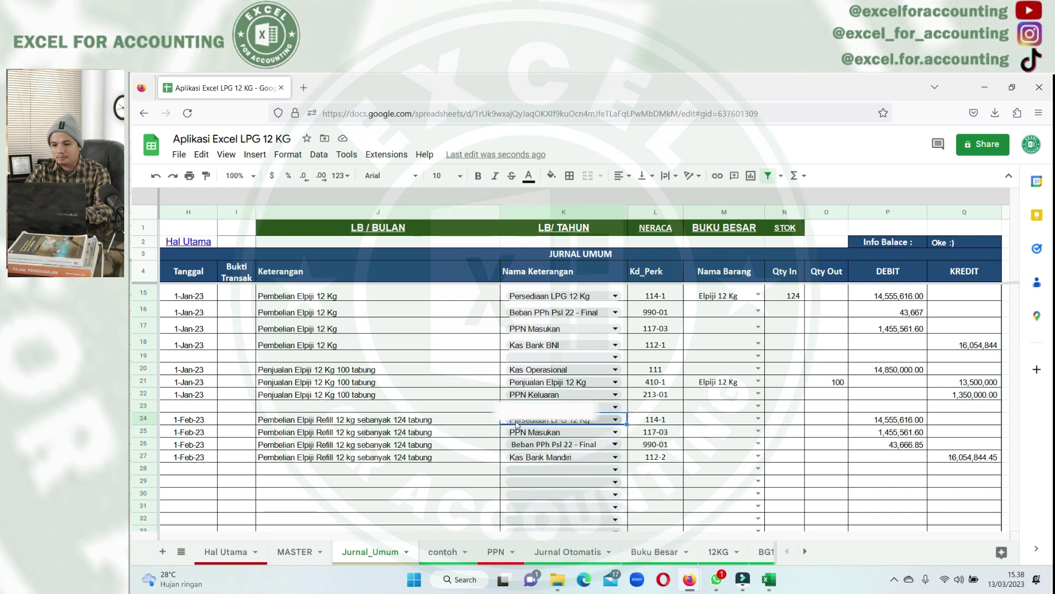
click(758, 419)
text(Elpiji)
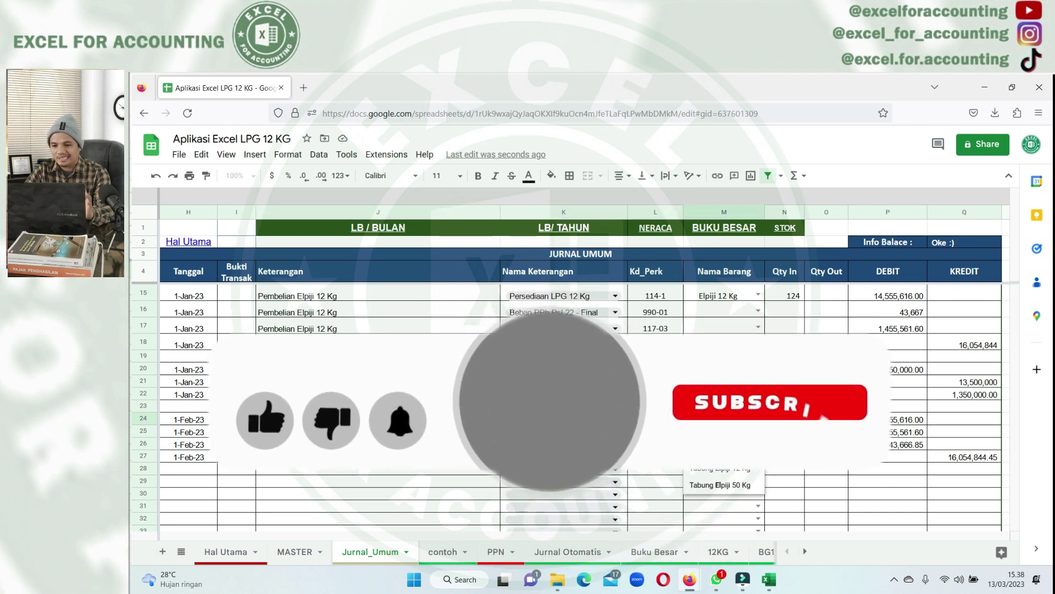
key(Return)
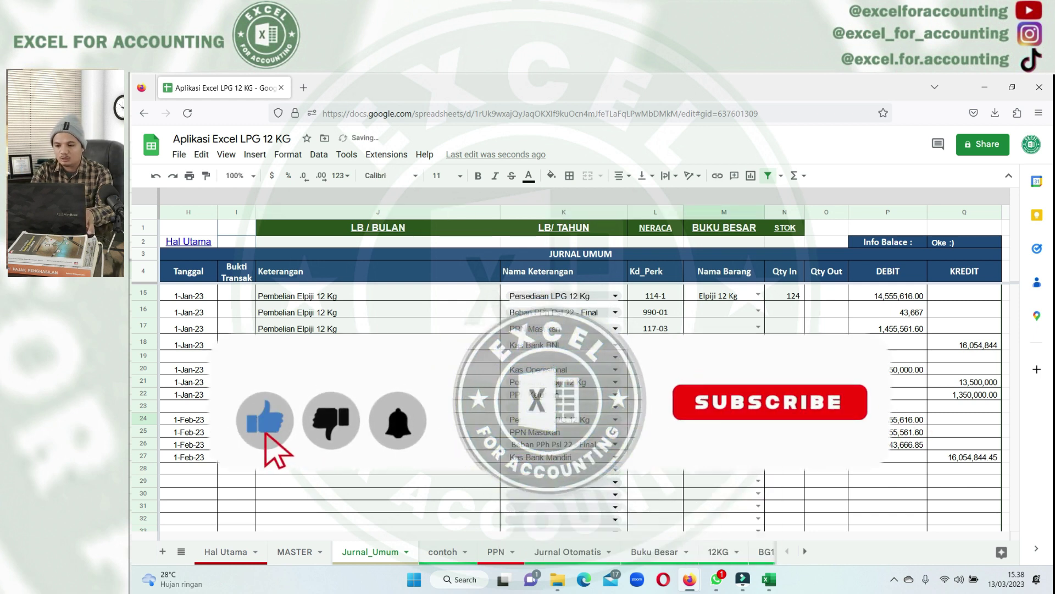
click(724, 407)
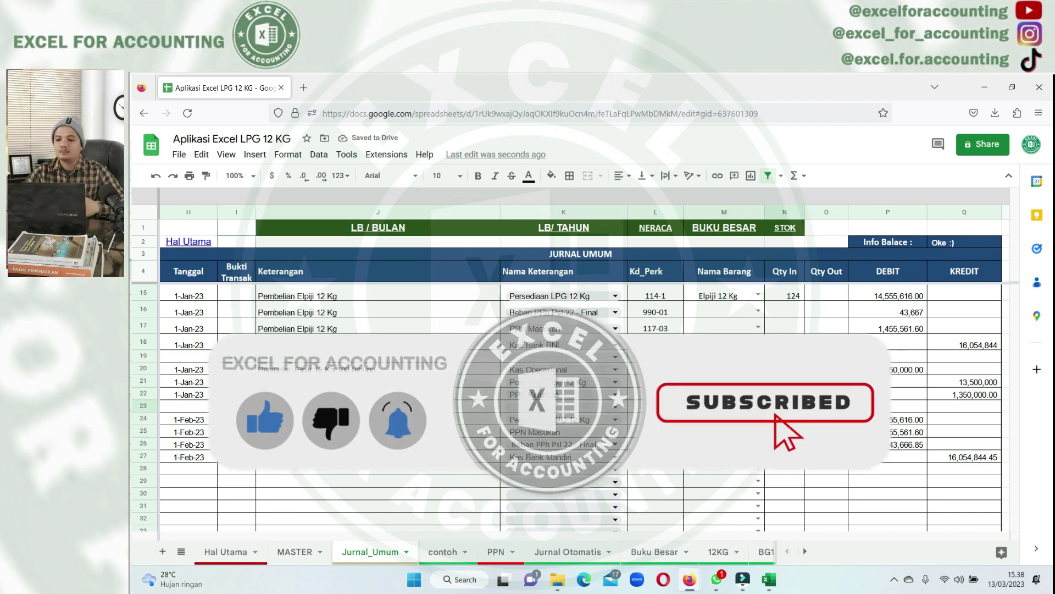
click(724, 419)
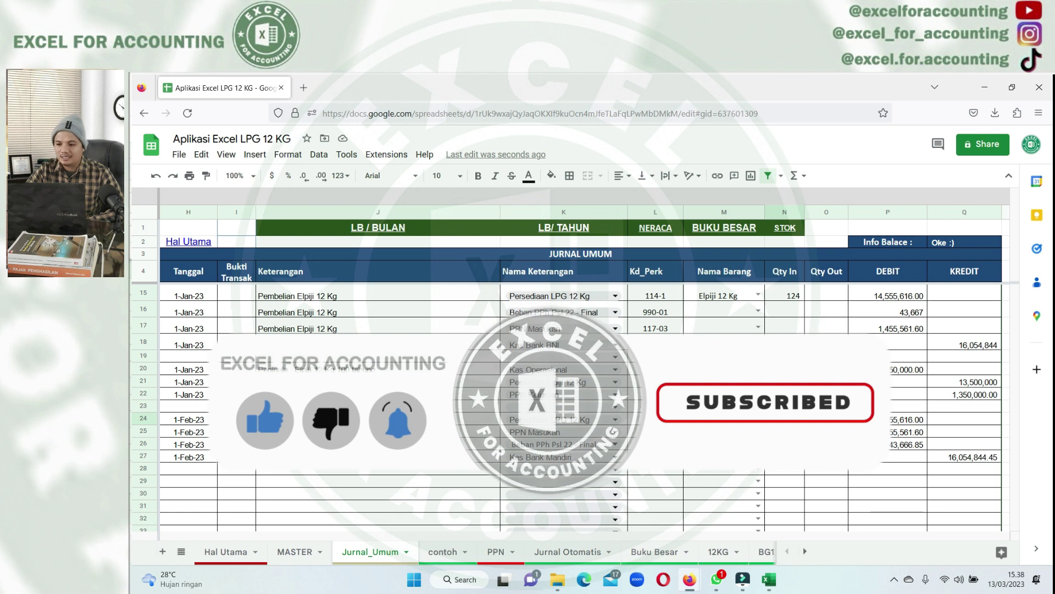
click(788, 415)
text(124)
key(Return)
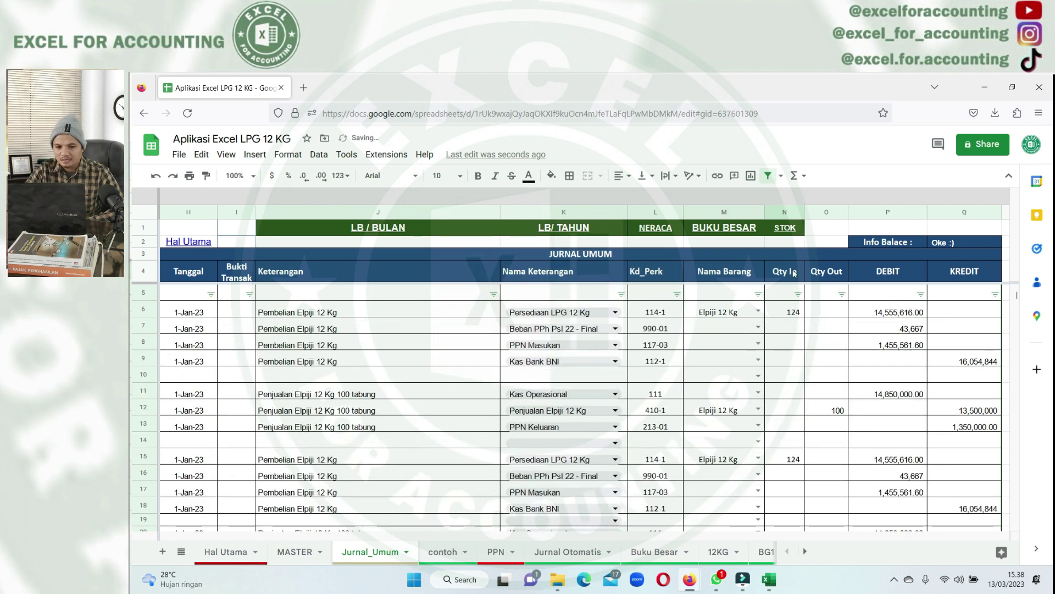
mouse_move(784, 228)
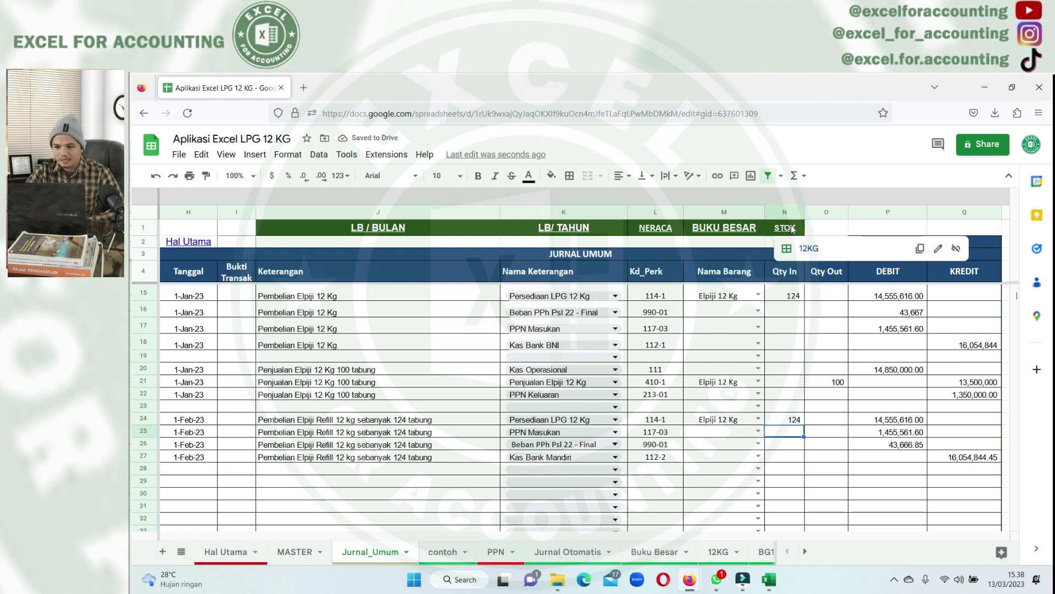
click(792, 229)
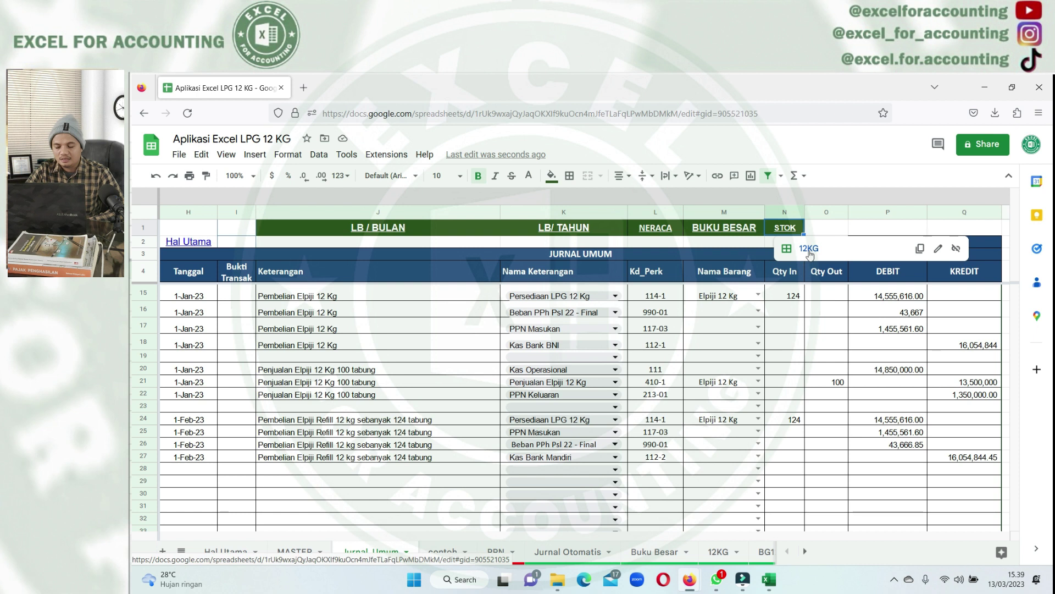
click(809, 250)
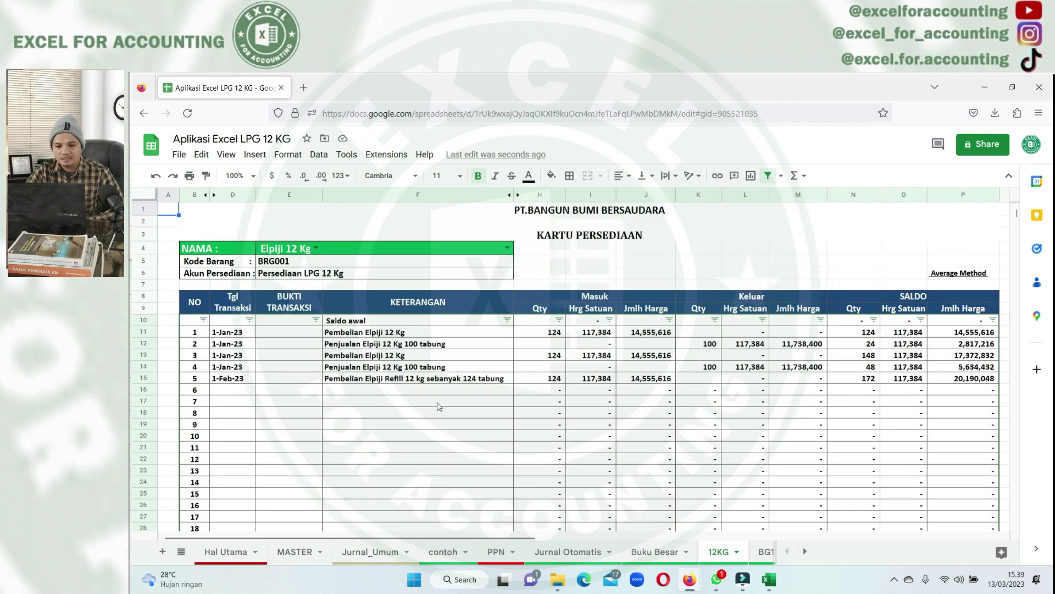
drag(228, 378, 661, 374)
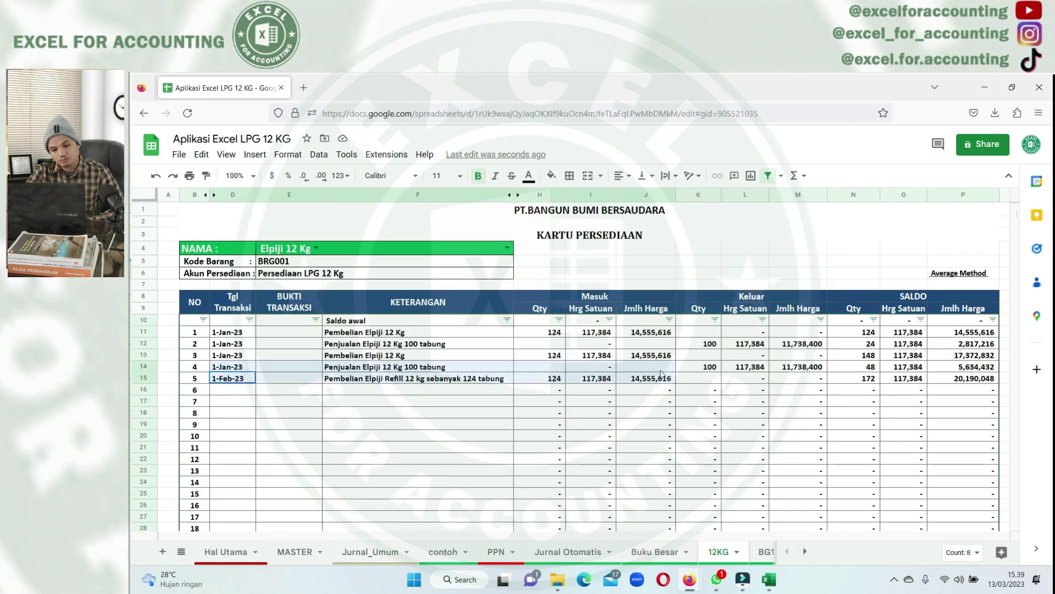
drag(661, 375, 228, 378)
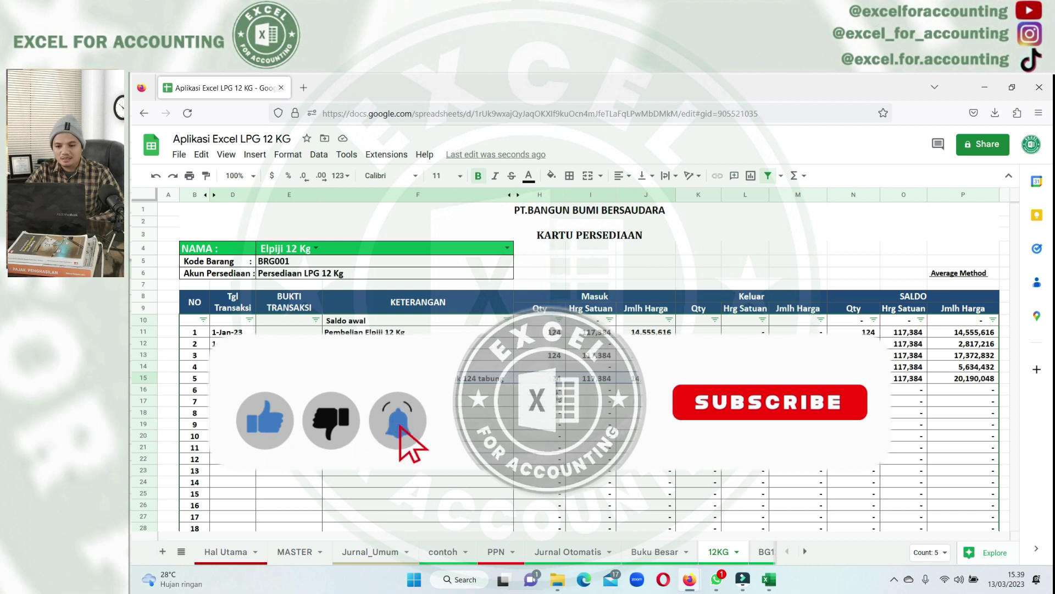
click(312, 550)
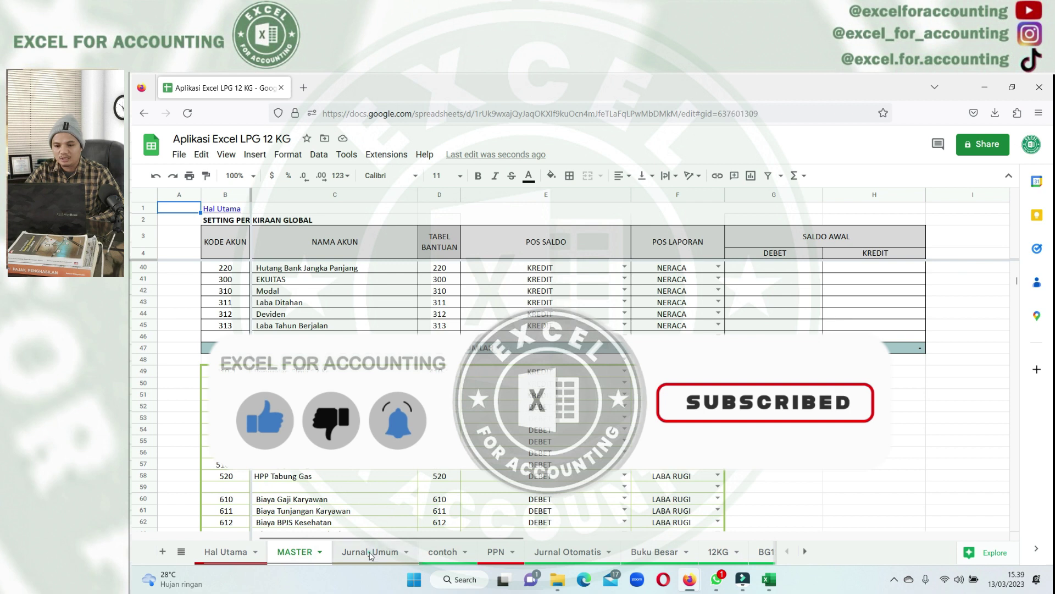
click(371, 552)
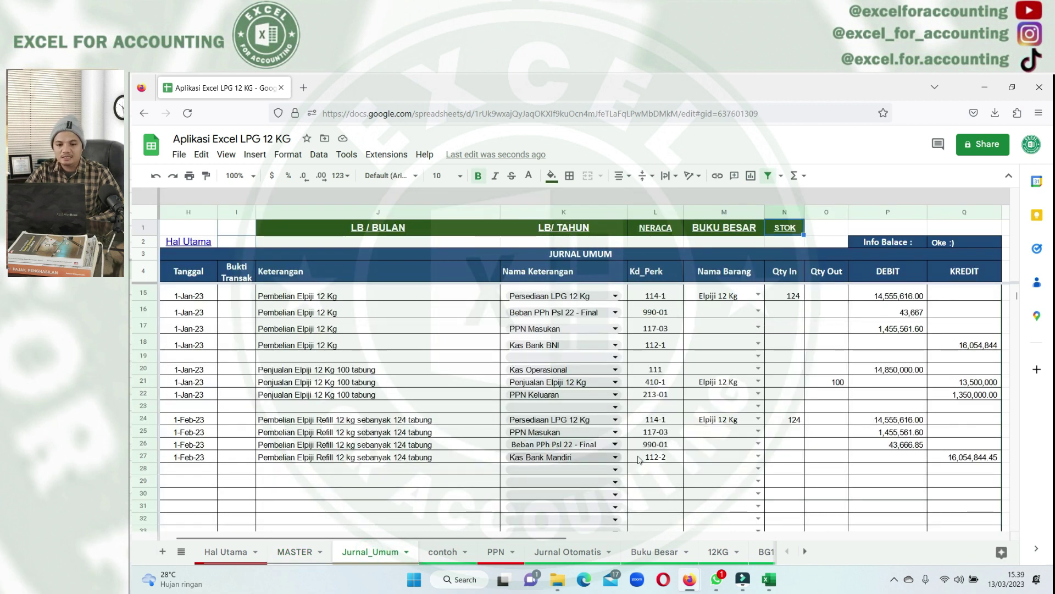
click(718, 551)
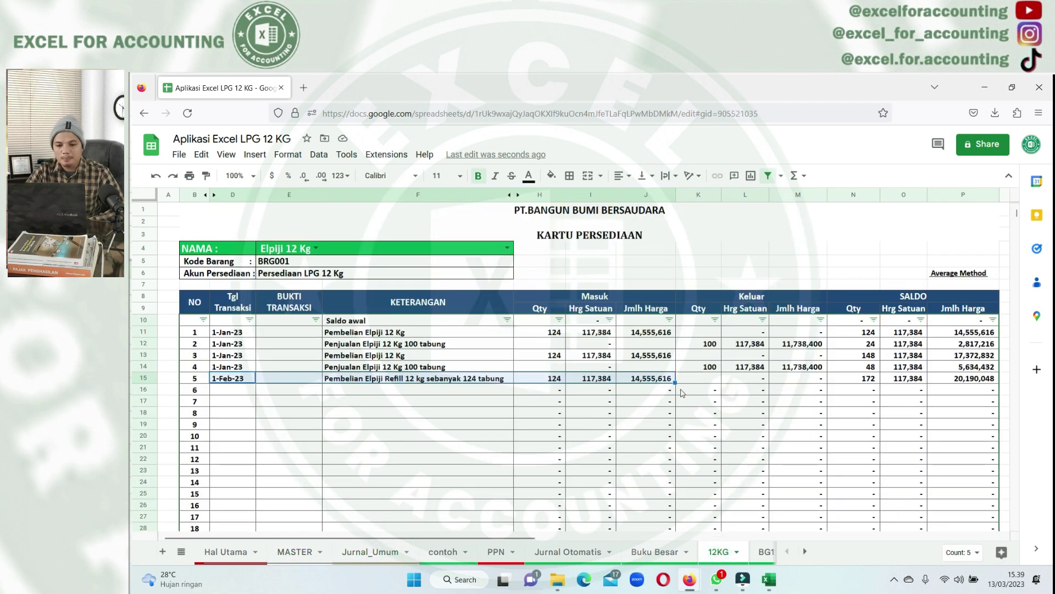
click(395, 401)
click(428, 377)
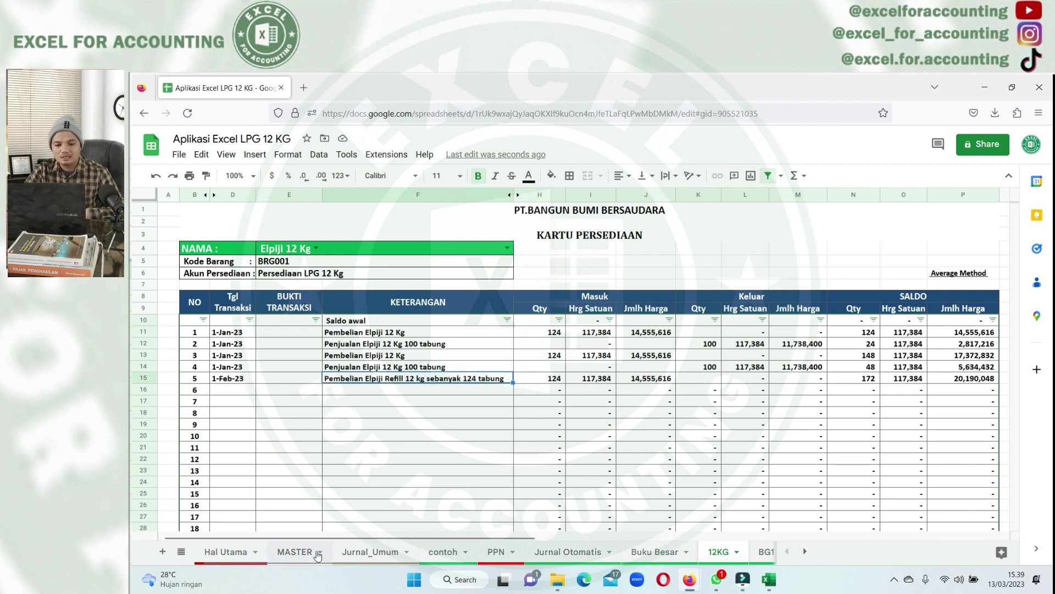
click(295, 551)
click(371, 552)
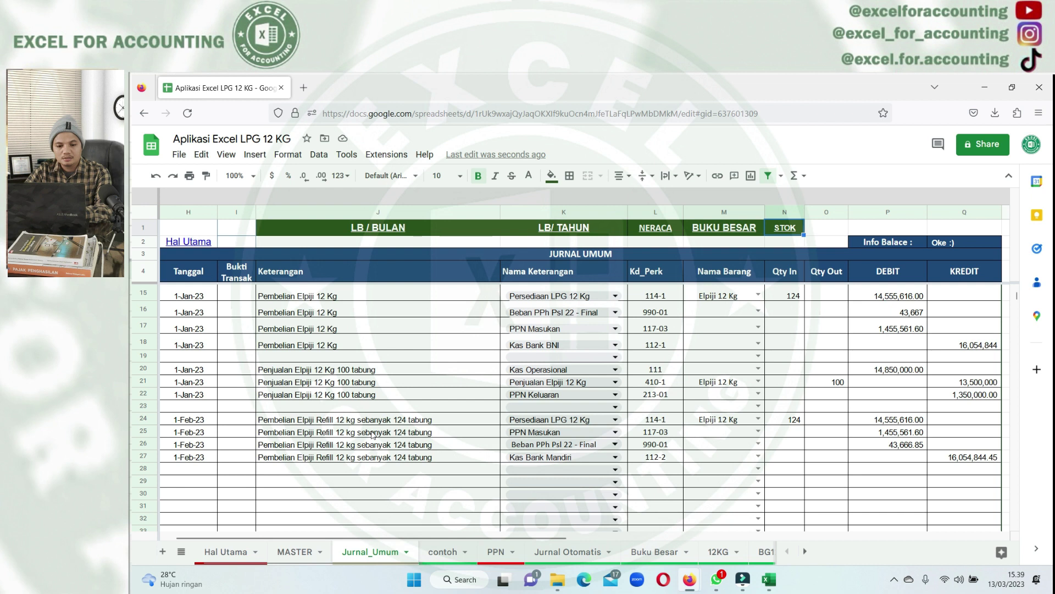
- Copy the 1-Feb-23 date from H27 into H29:H31
click(189, 462)
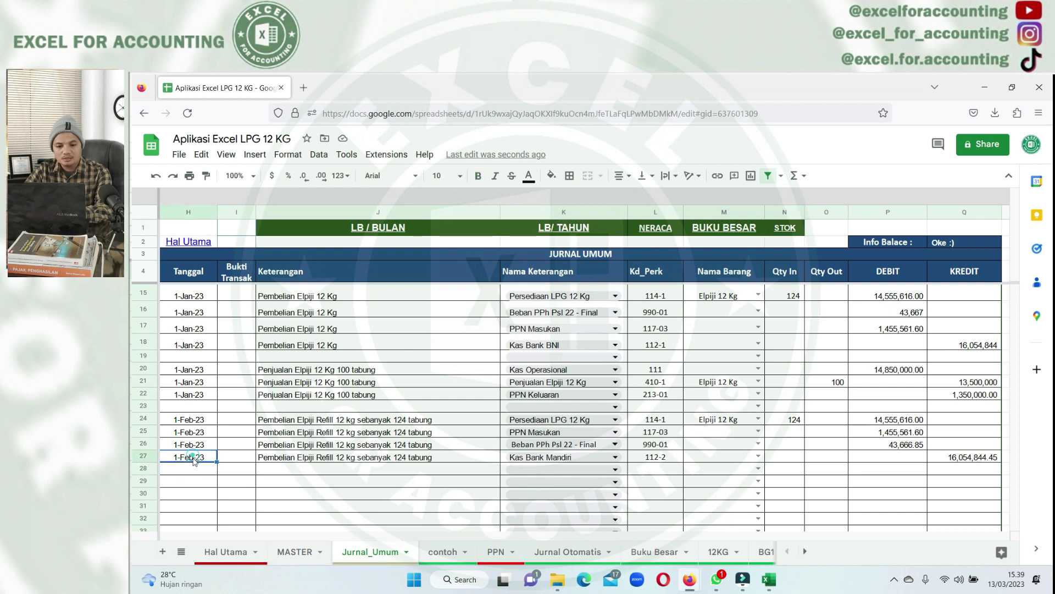
click(193, 480)
text(1-Feb-23)
scroll(192, 481, down, 2)
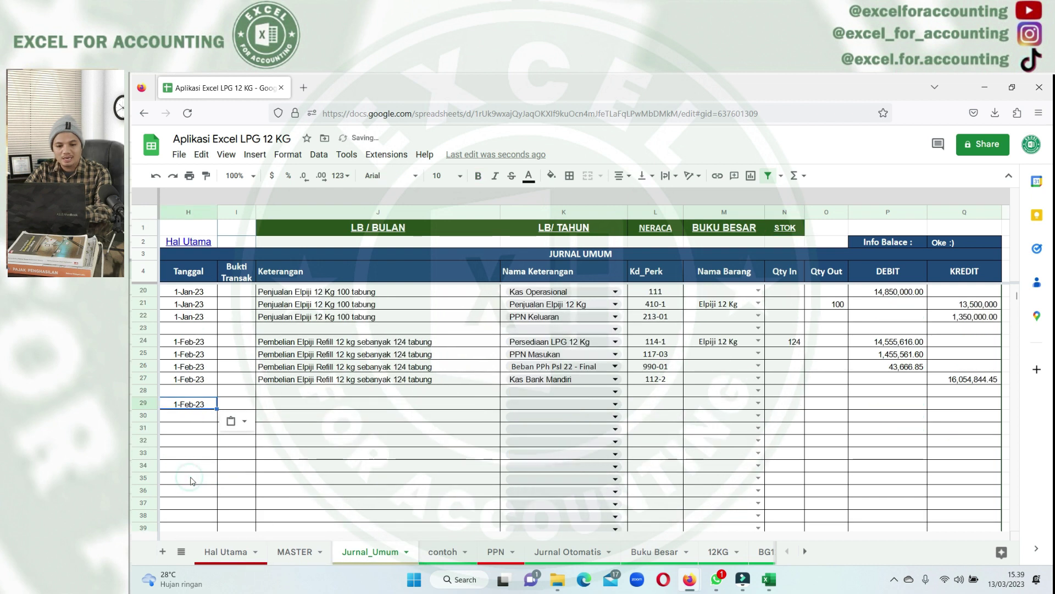
double_click(206, 407)
click(208, 408)
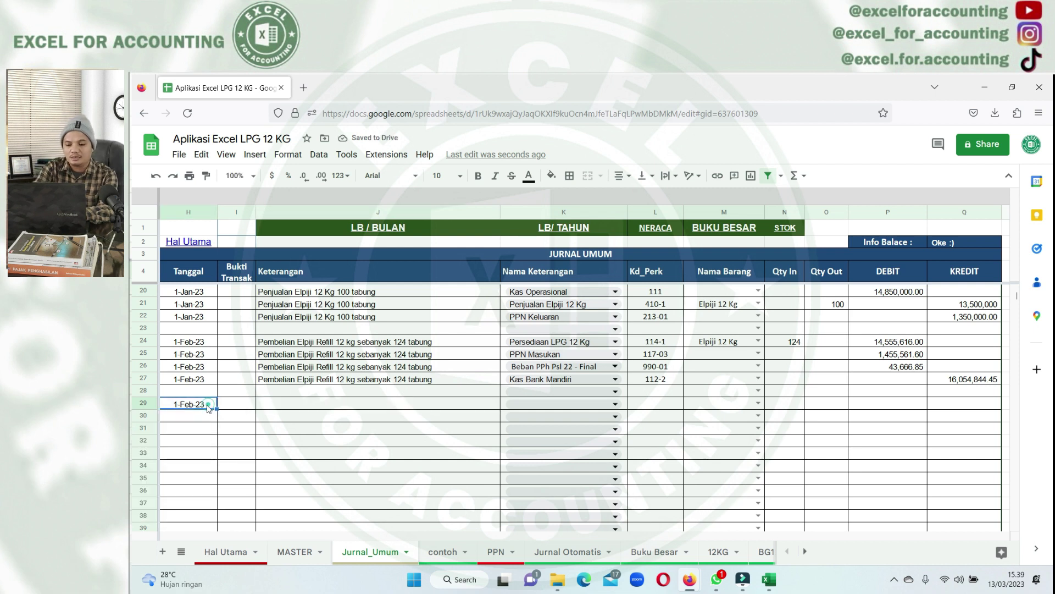
drag(198, 422, 197, 428)
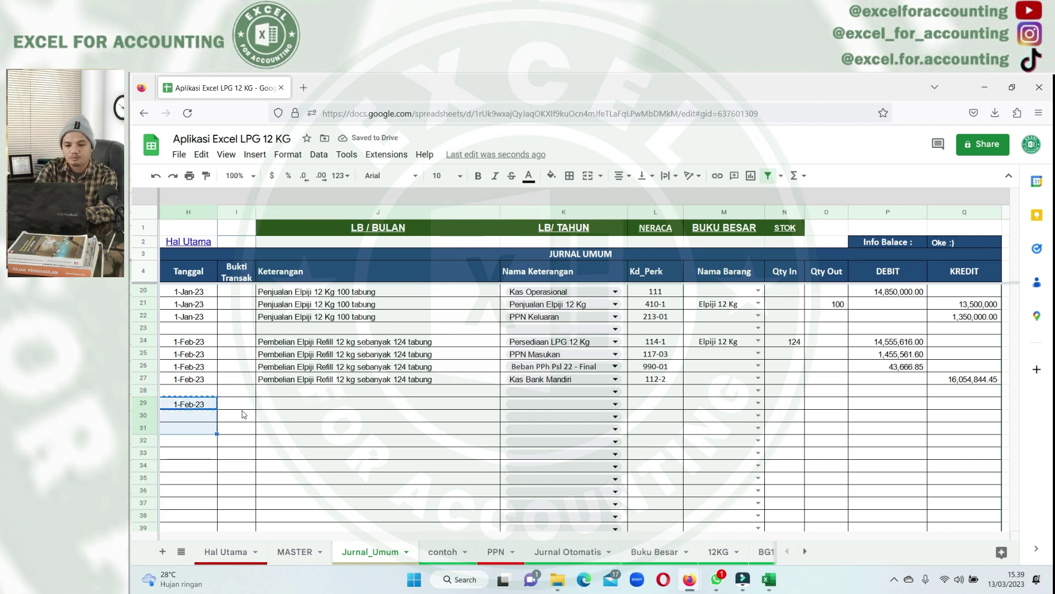
text(1-Feb-23 1-Feb-23)
- Enter 'penjualan elpiji refill 12 kg sebanyak 50 tabung' in J29 and copy it into J30:J31
click(304, 408)
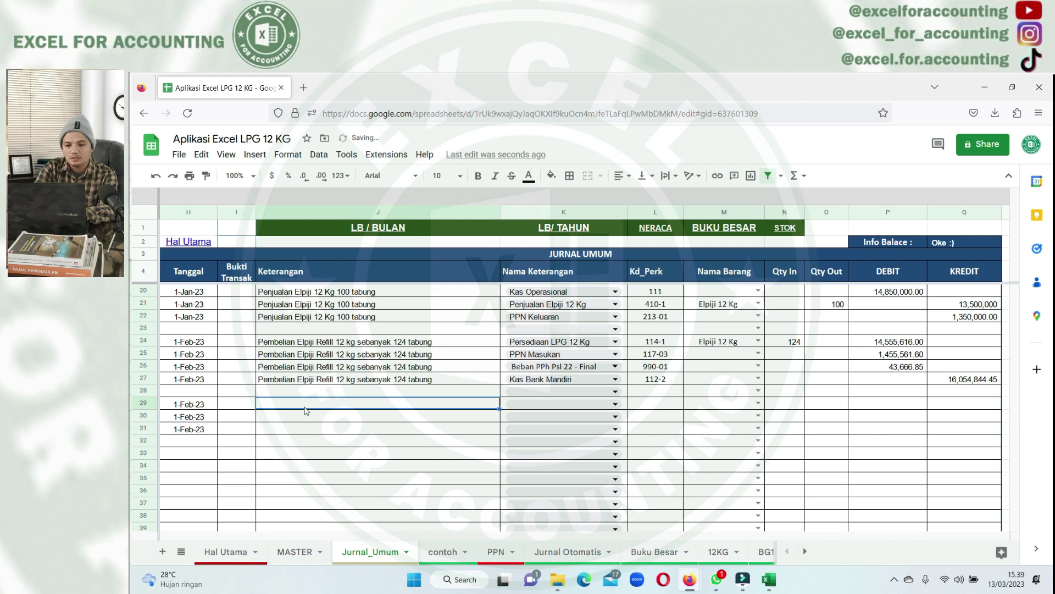
text(pen)
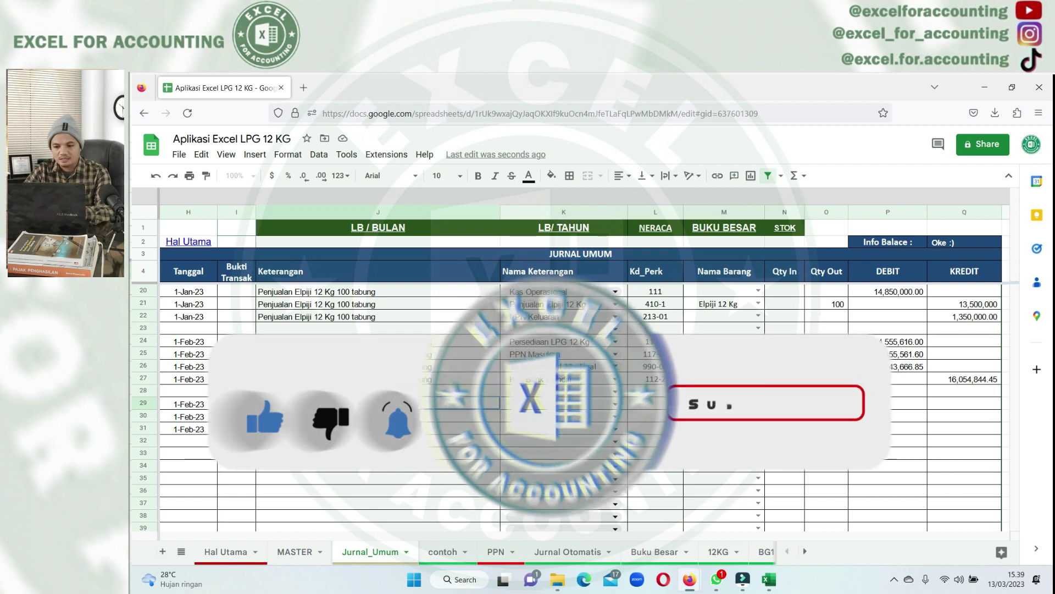
key(Return)
click(313, 407)
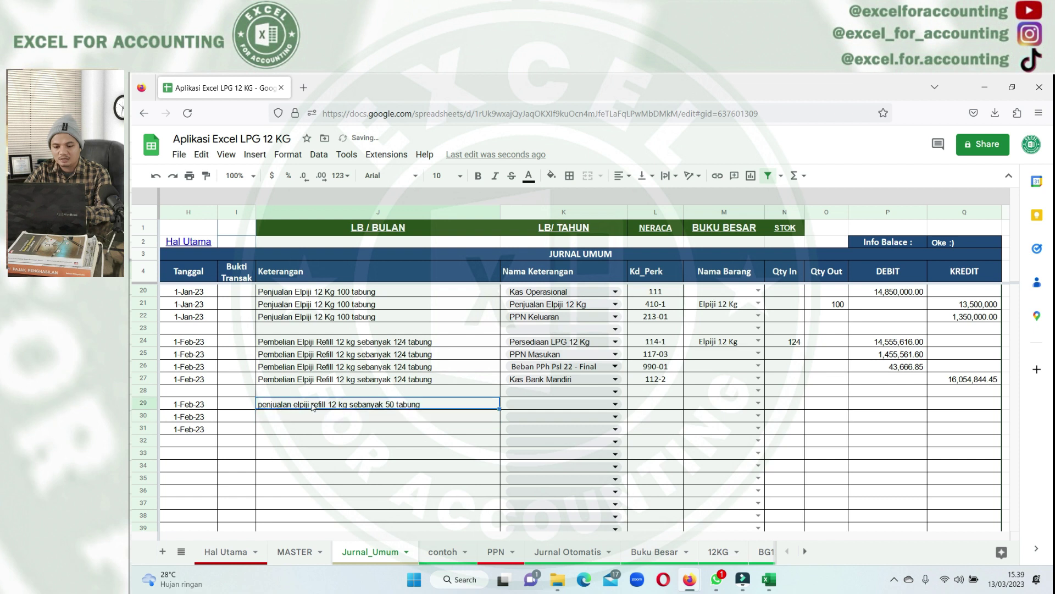
drag(313, 416, 313, 428)
text(penjualan elpiji refill 12 kg sebanyak 50 tabung penjualan elpiji refill 12 kg sebanyak 50 tabung)
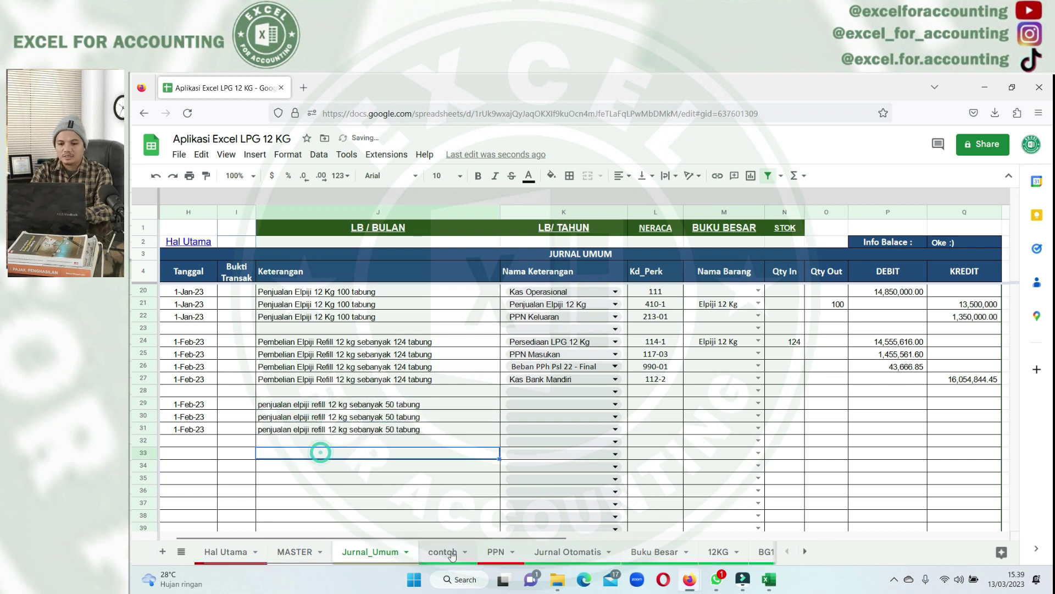
click(451, 552)
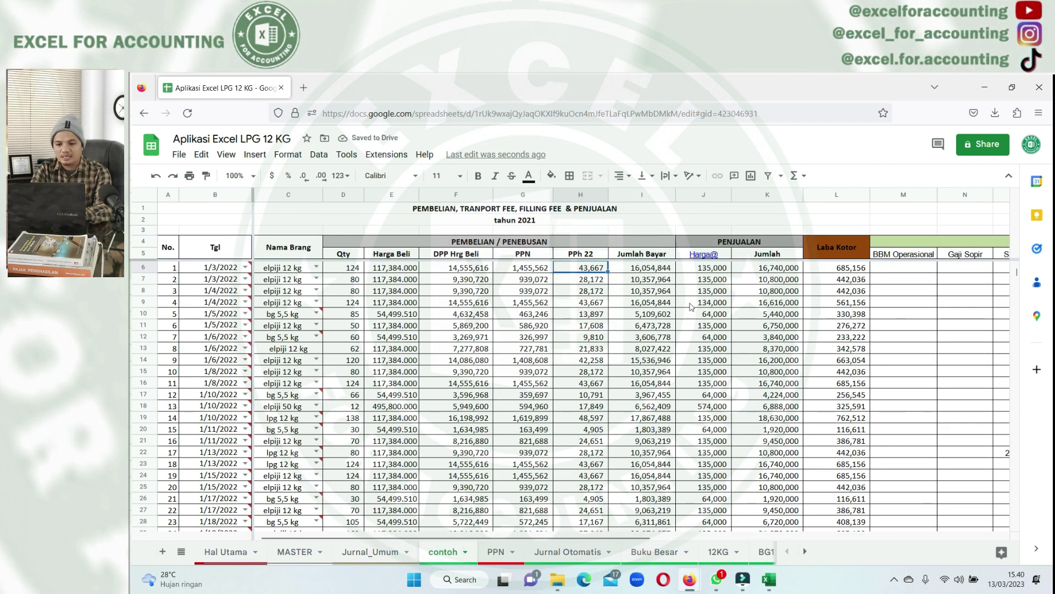
click(370, 553)
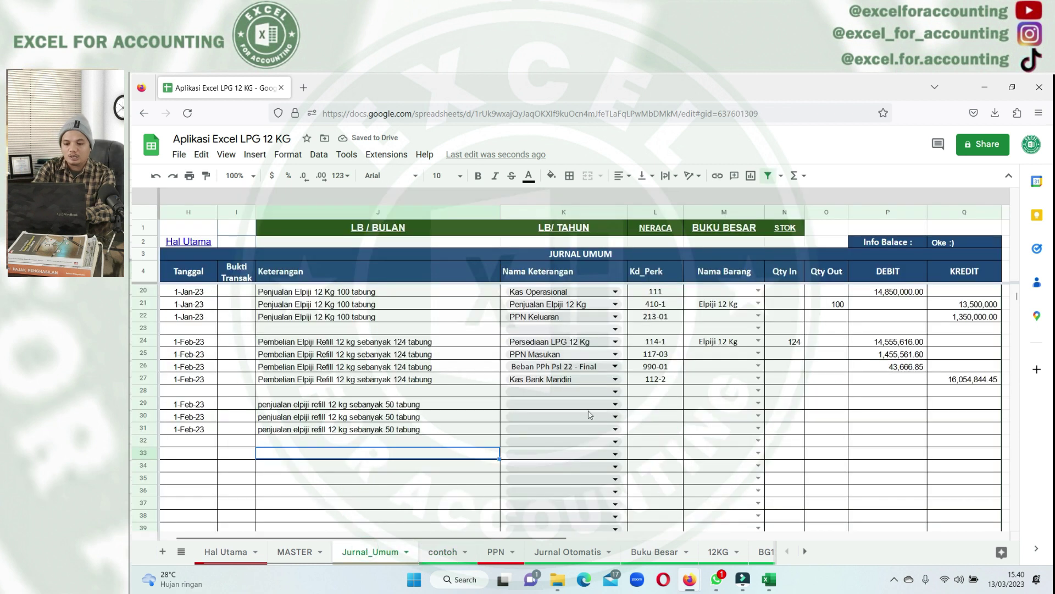
- Set K29's account to Kas Operasional
key(Up)
key(Up)
key(Up)
key(Up)
key(Up)
key(Right)
key(Down)
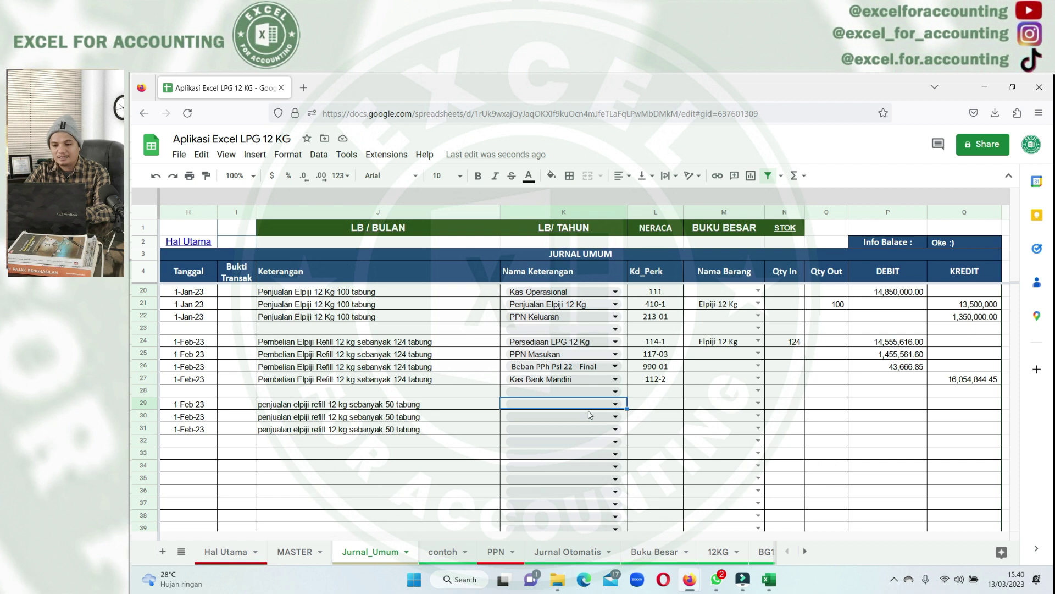
text(kas)
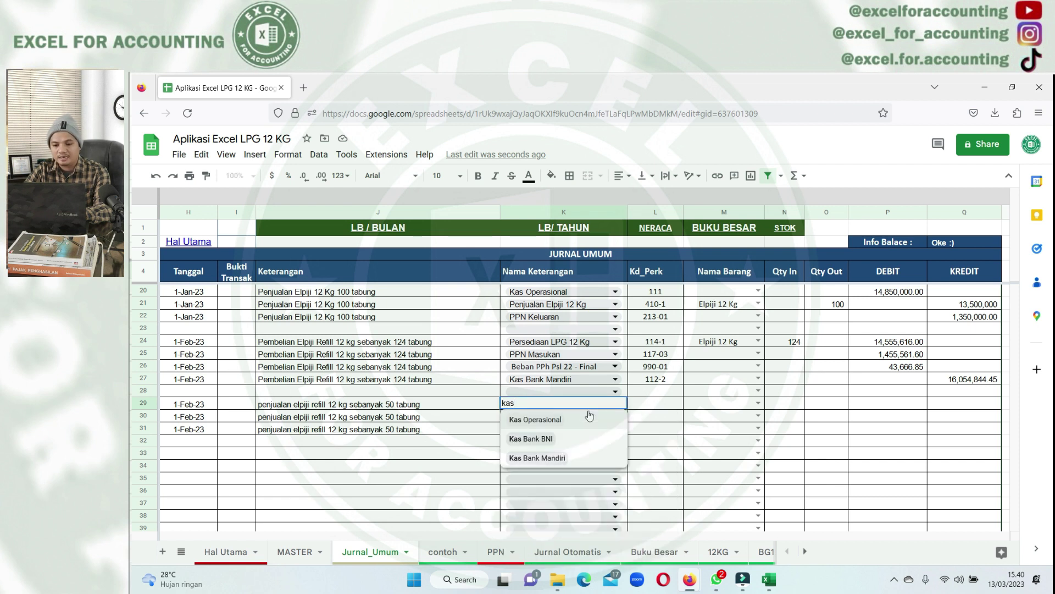
click(540, 422)
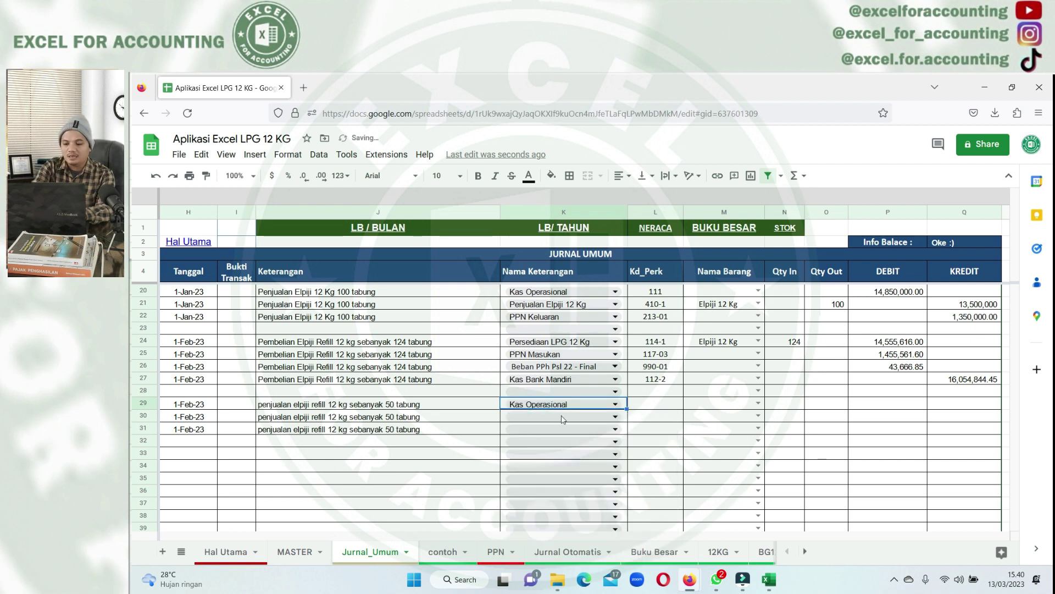
key(Return)
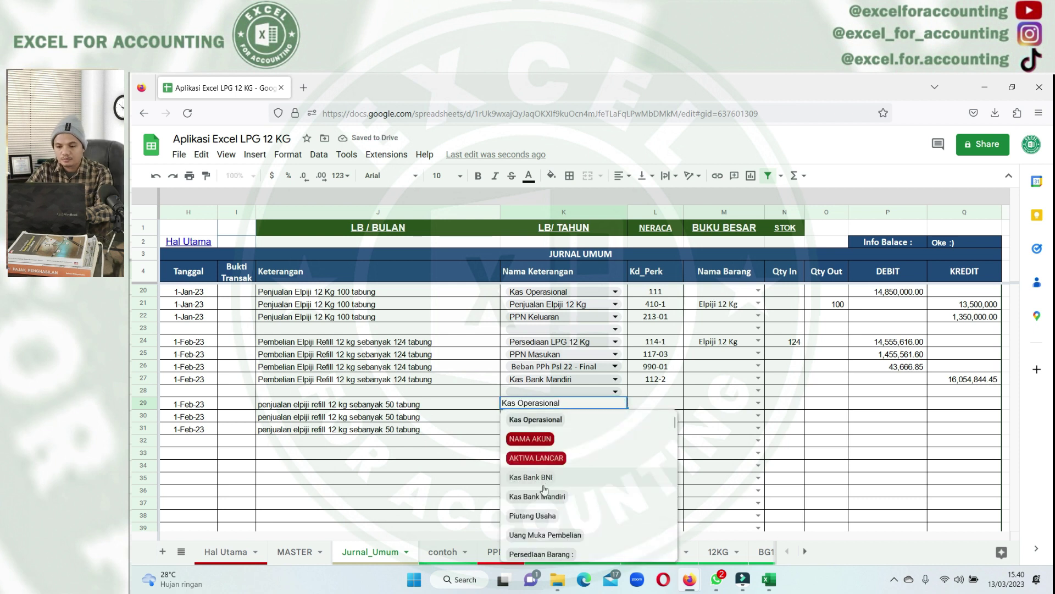
key(Return)
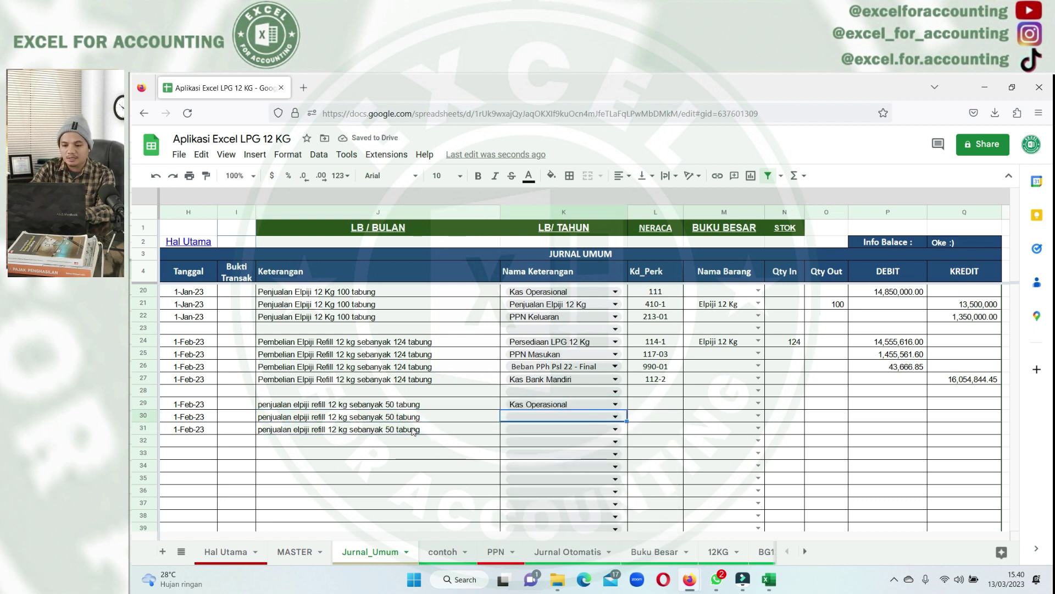
- Set K30 to Penjualan Elpiji 12 Kg and K31 to PPN Keluaran
key(Return)
text(penj)
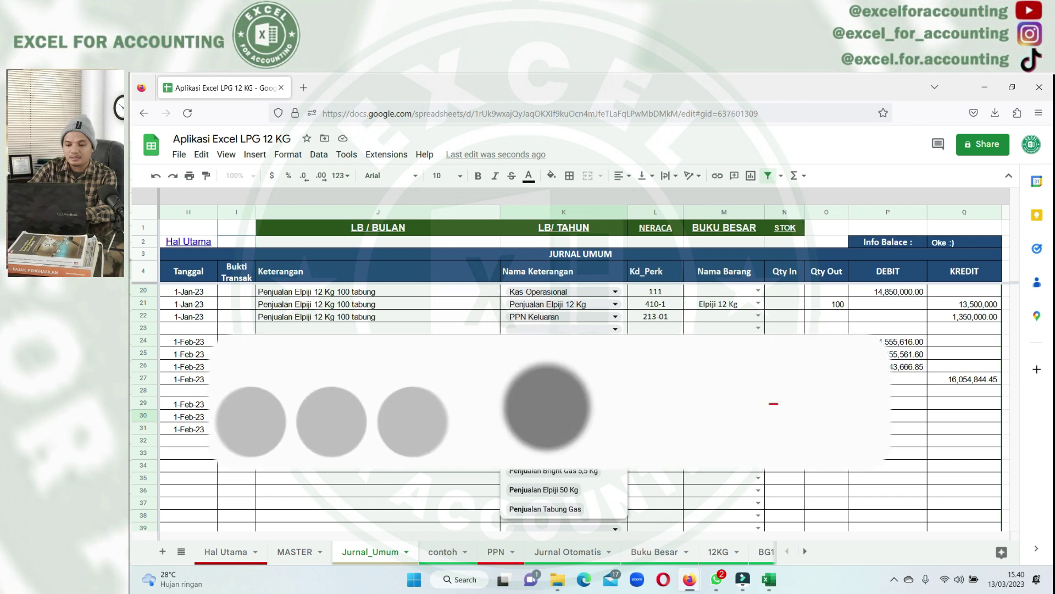
key(Return)
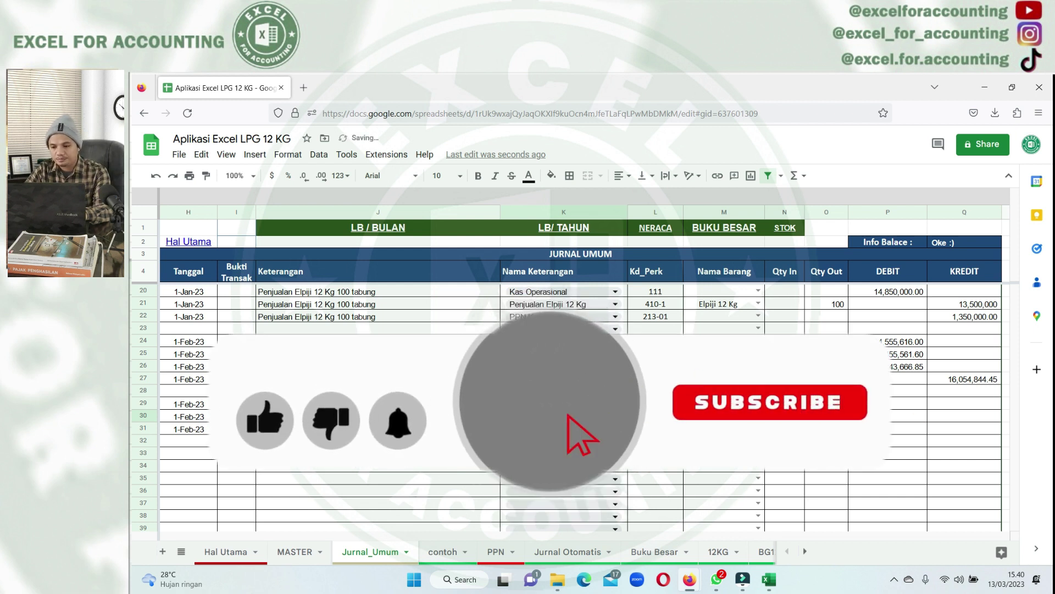
key(Return)
text(ppn)
click(538, 463)
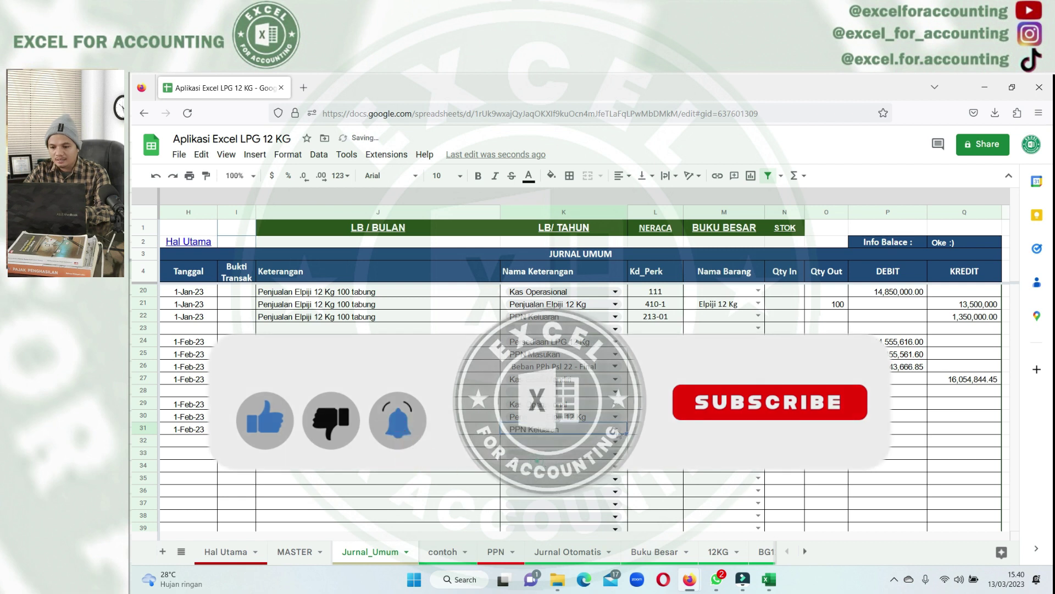
click(724, 417)
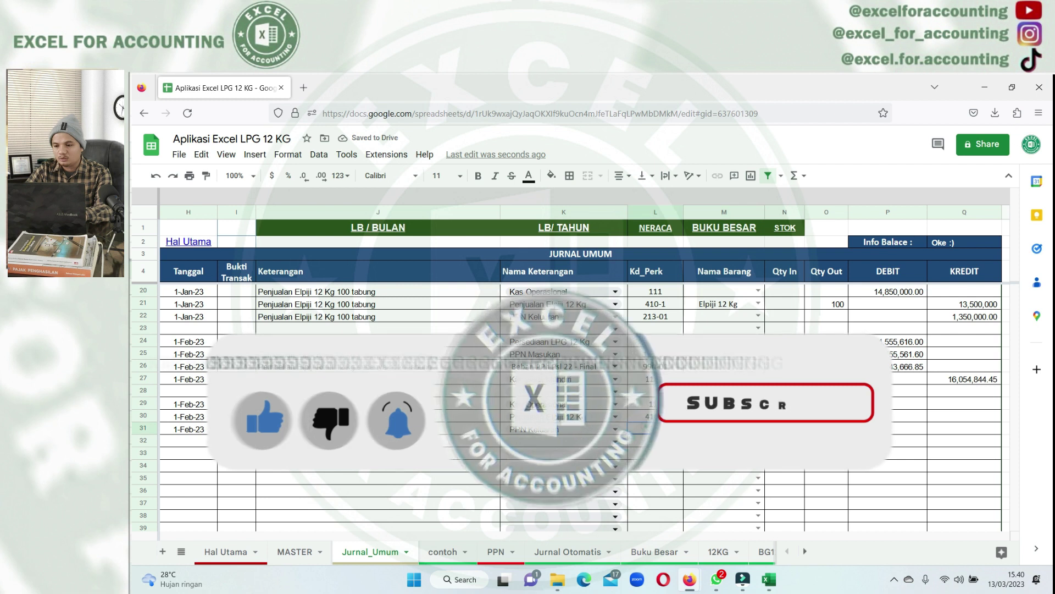
- Set the item in M30 to Elpiji 12 Kg with Qty Out 50
click(703, 415)
text(el)
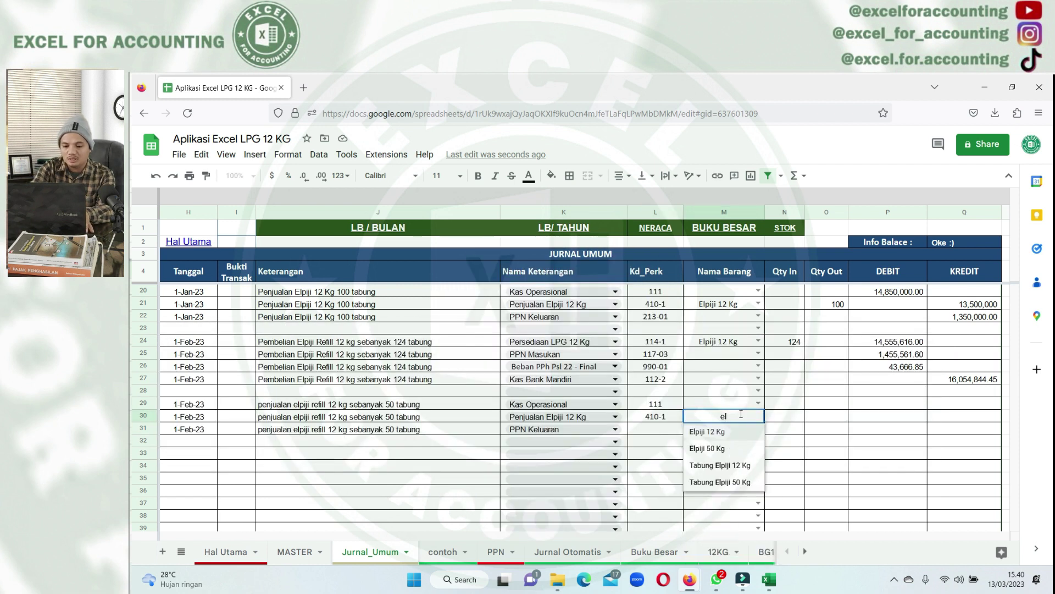
click(714, 433)
click(820, 422)
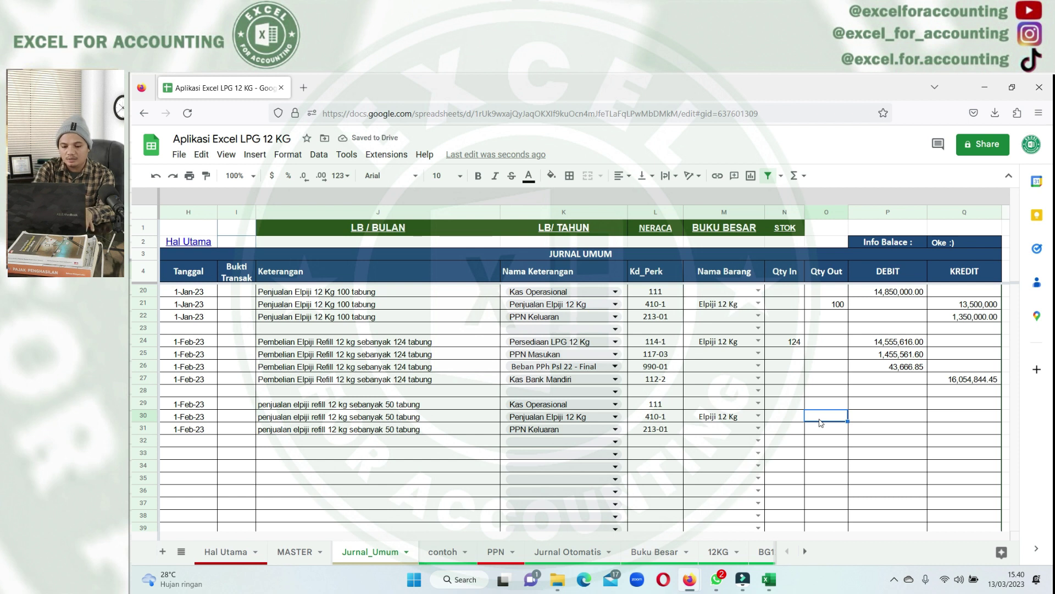
text(50)
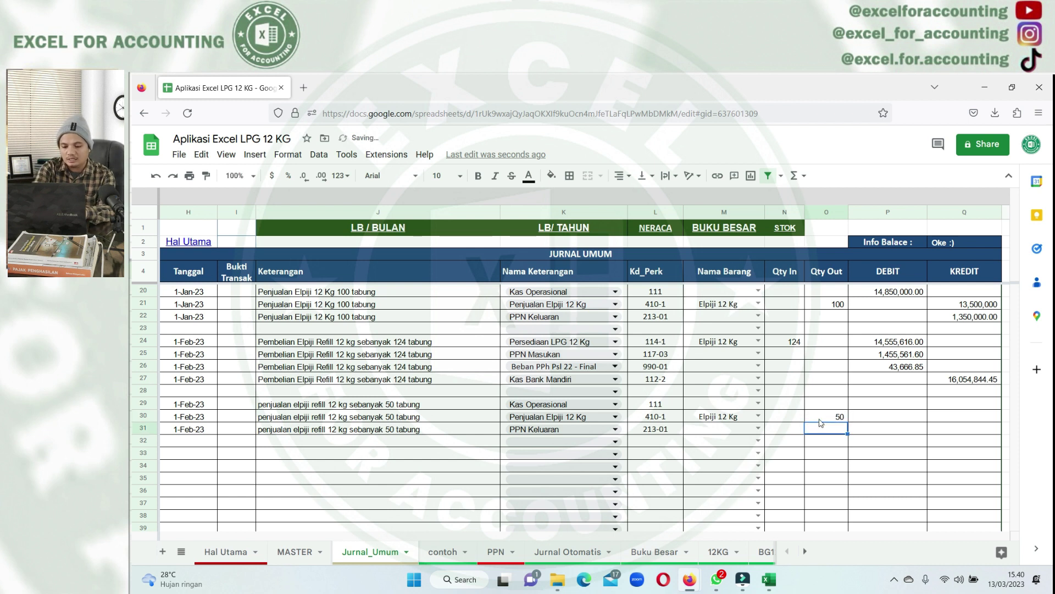
key(Tab)
key(Tab)
- Enter =135000*50 in Q30 and the 10% output VAT formula =Q30*10% in Q31
text(=1)
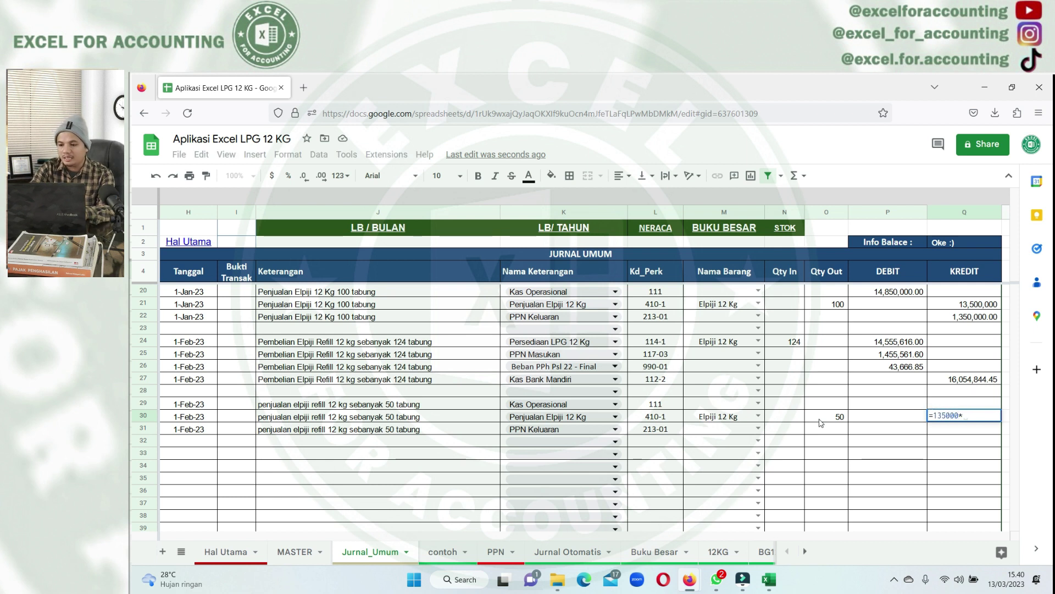
text(50)
key(Return)
text(=)
key(Up)
text(1)
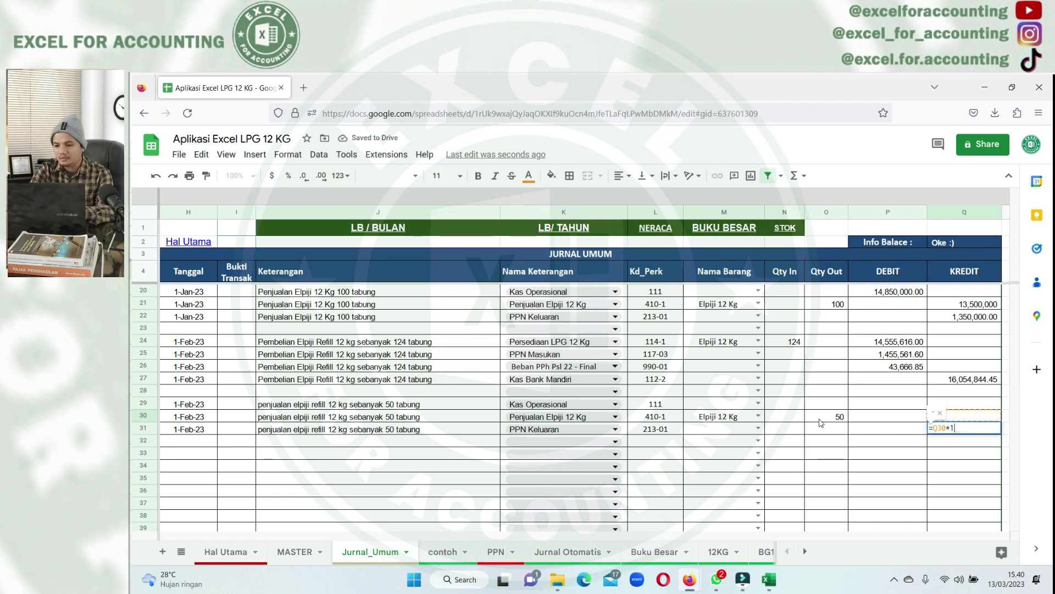
key(Return)
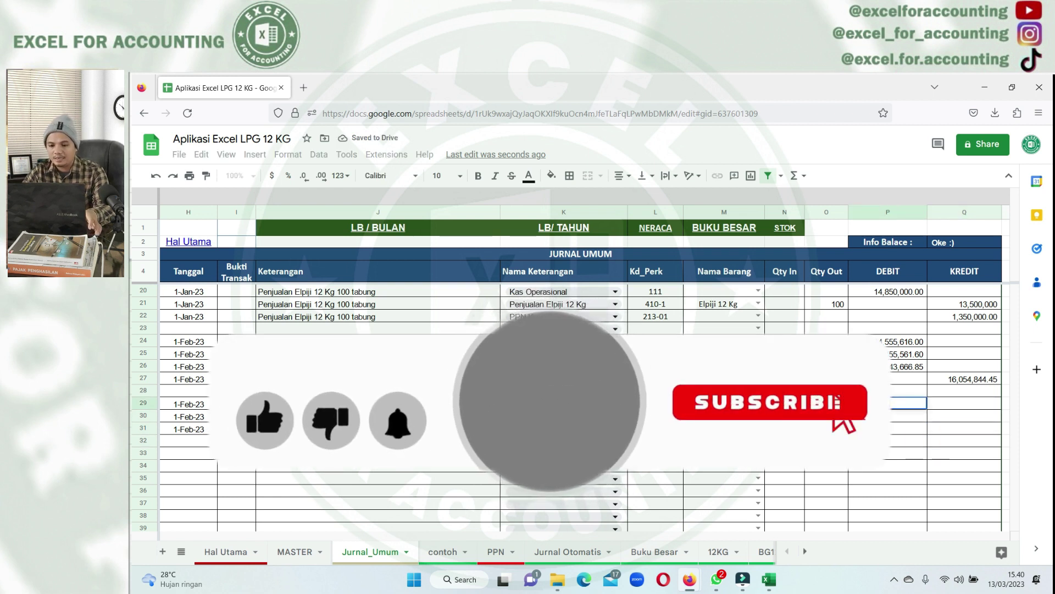
- Fill the P29 cash debit formula so Kas Operasional debits 7,425,000
click(964, 417)
key(ctrl+c)
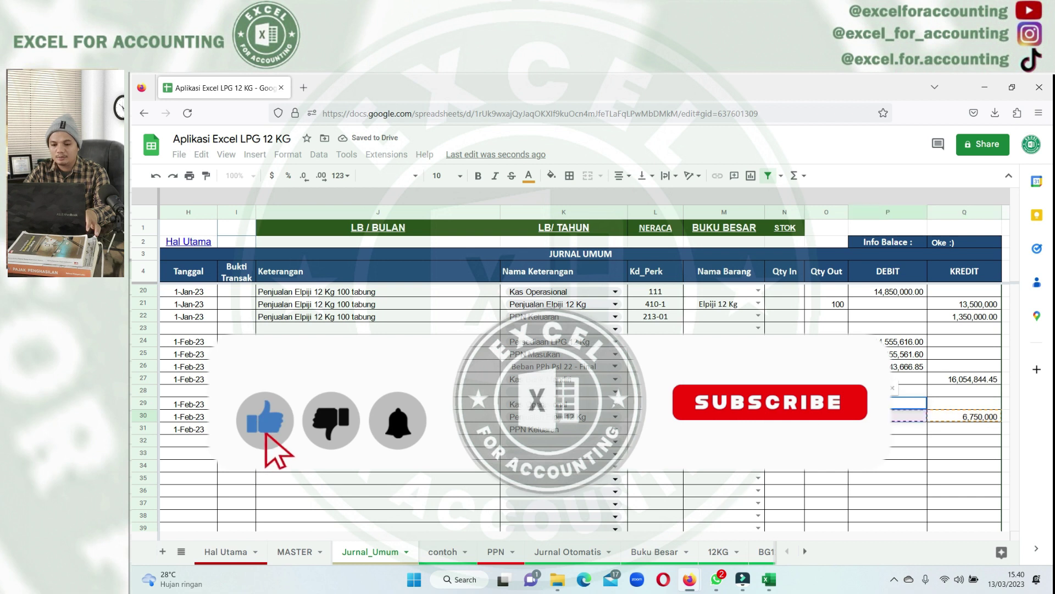
key(Return)
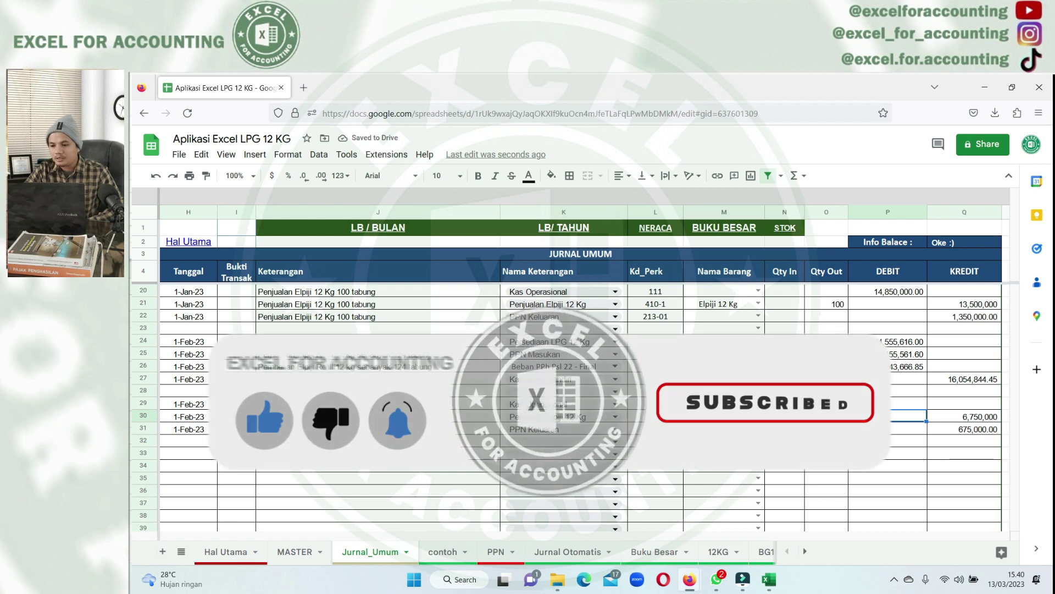
click(921, 444)
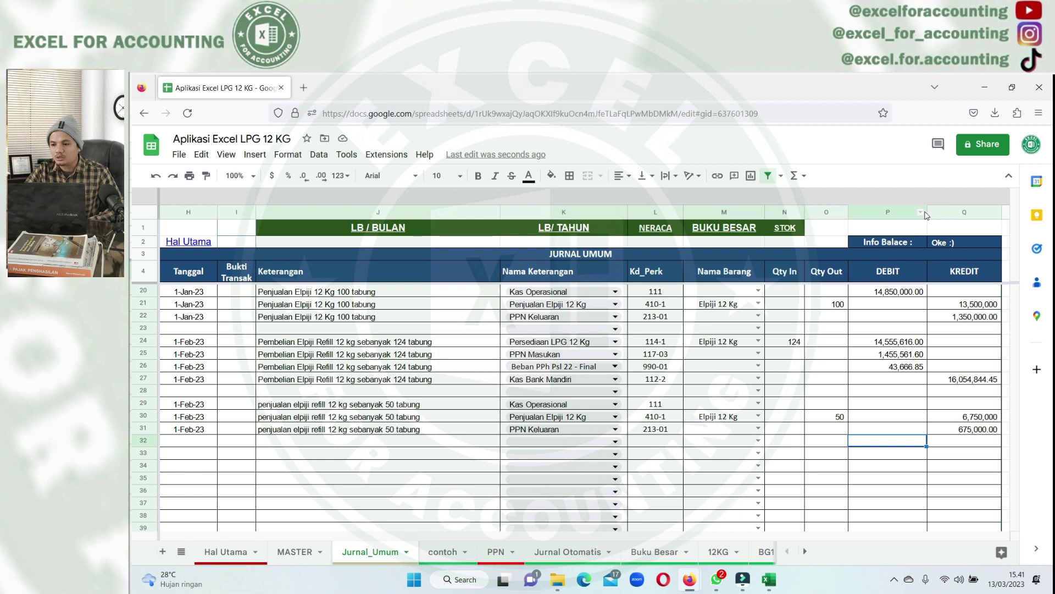
drag(898, 418, 898, 428)
click(932, 367)
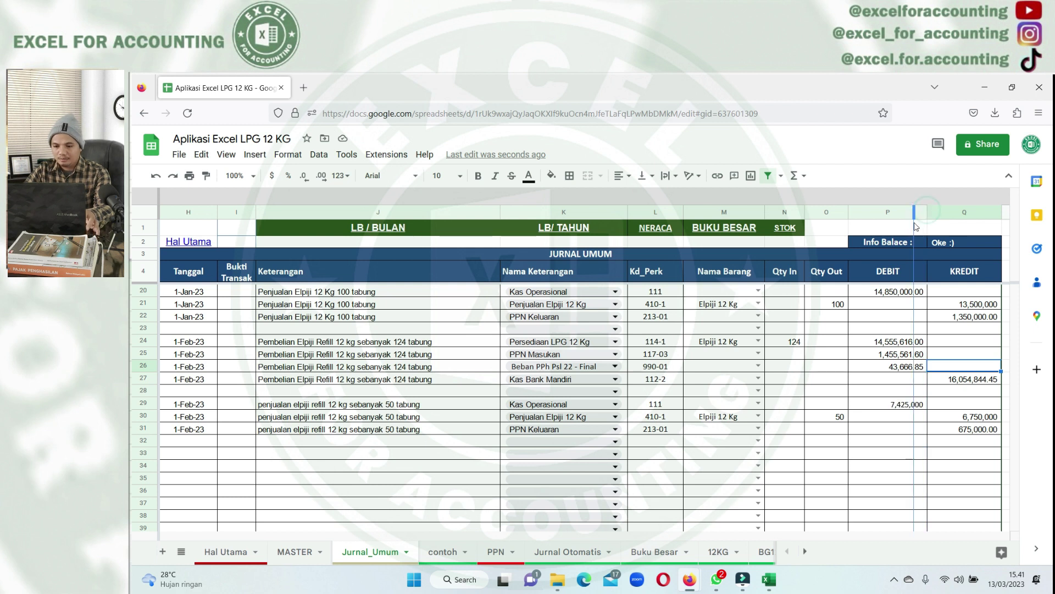
- Narrow the DEBIT and Keterangan columns and go to the L-R BLN report sheet
drag(926, 210, 914, 322)
mouse_move(563, 228)
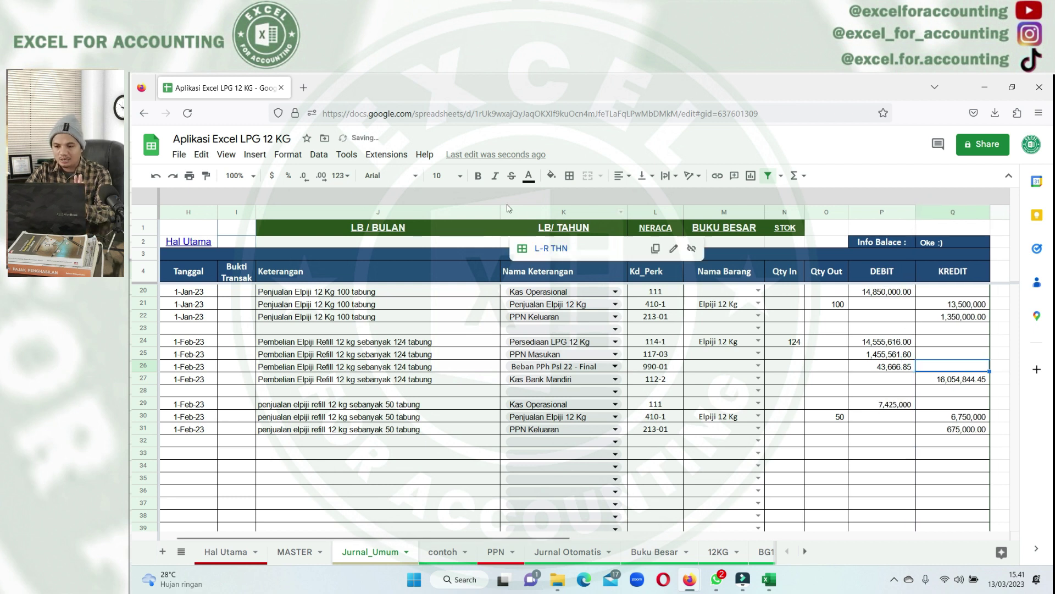
drag(499, 210, 471, 220)
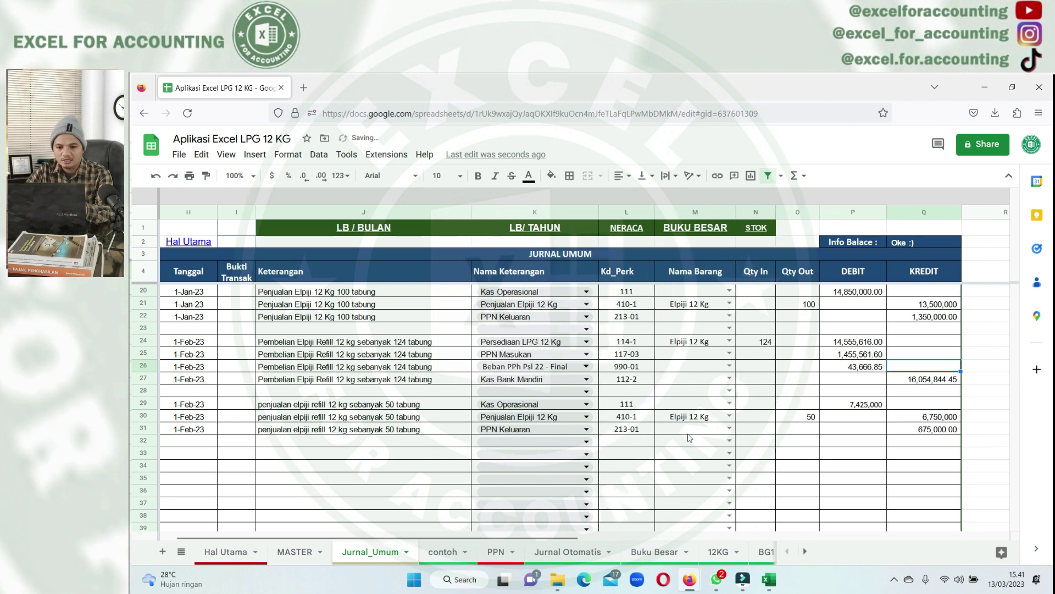
mouse_move(363, 227)
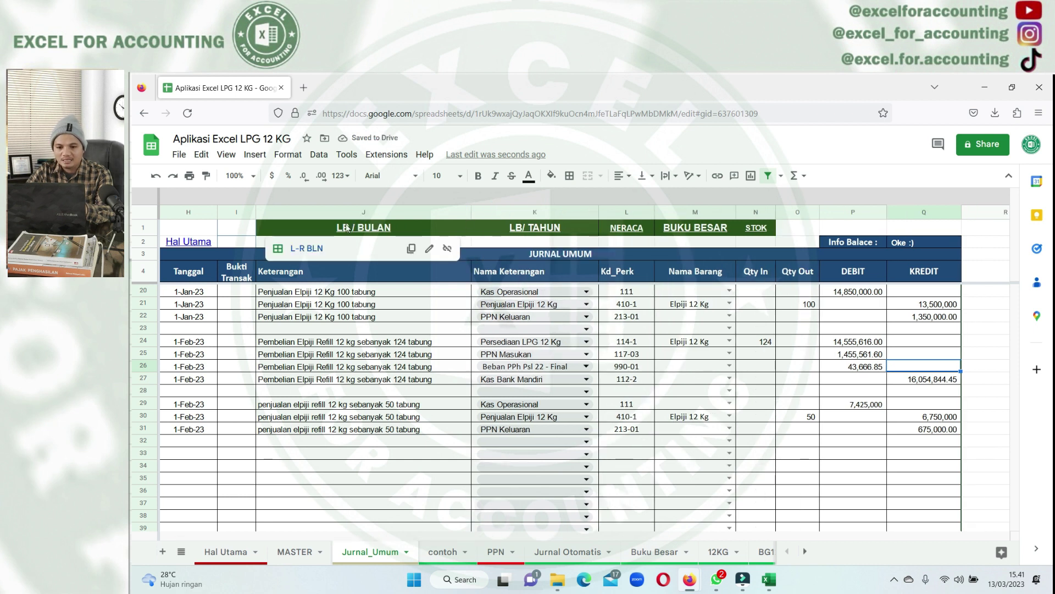
click(310, 249)
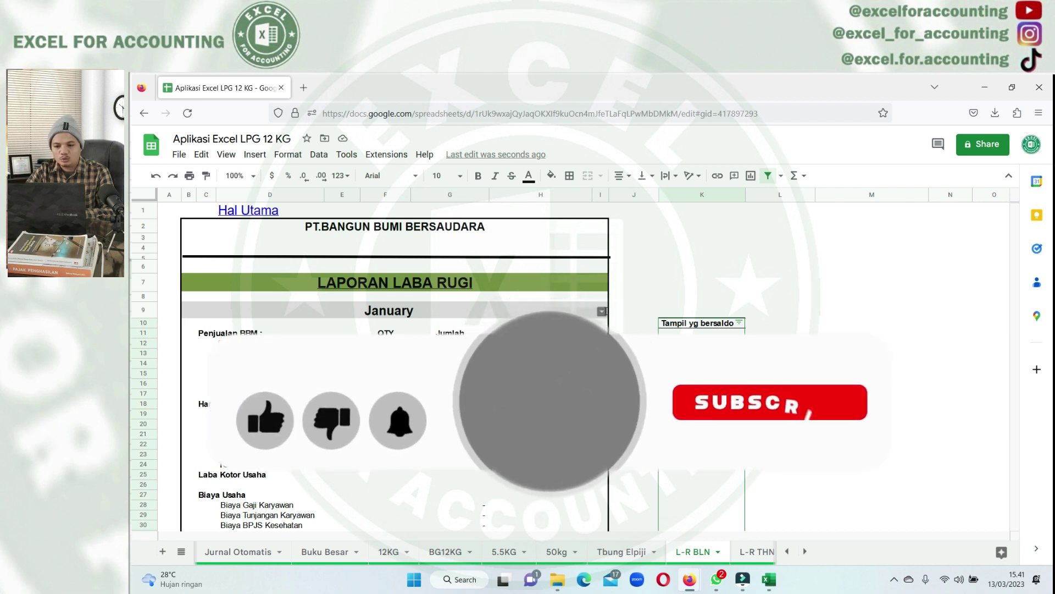
- Set the report month to February, compare with January, and return to February (gross profit 880,800)
click(602, 312)
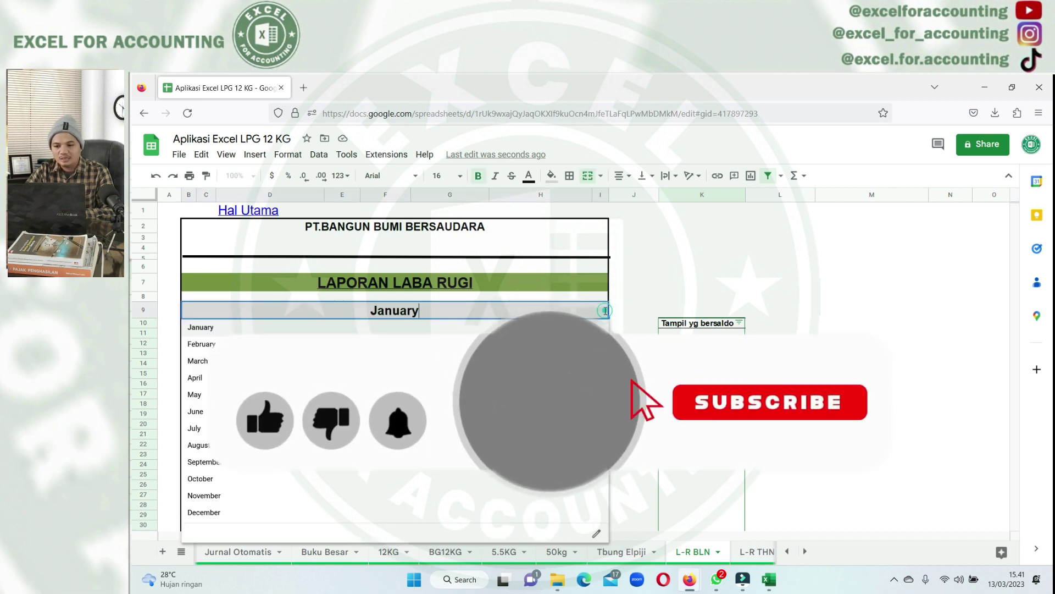
click(203, 344)
click(517, 454)
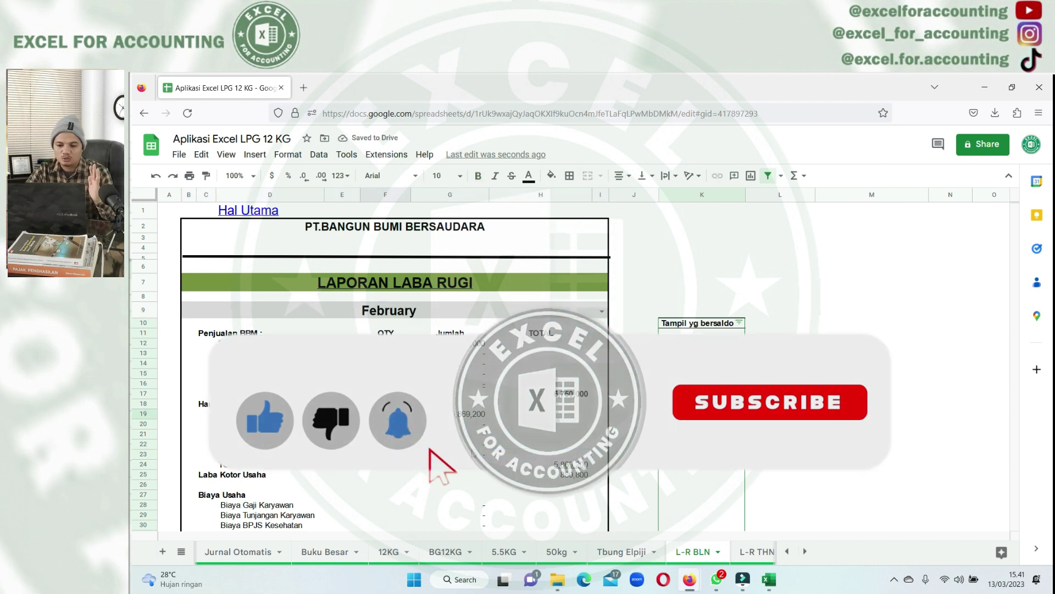
click(540, 474)
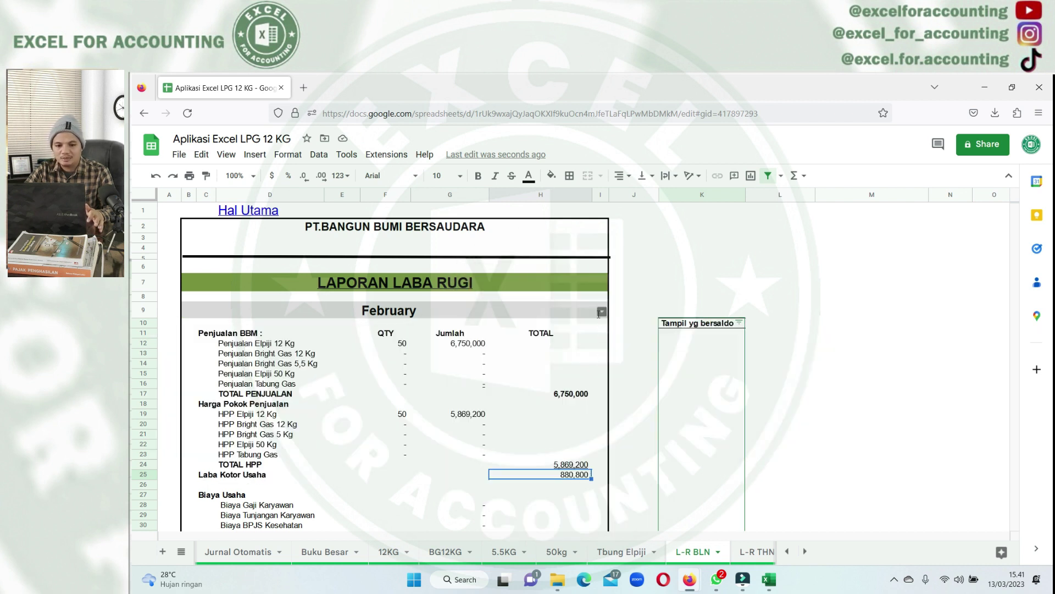
click(601, 312)
click(250, 326)
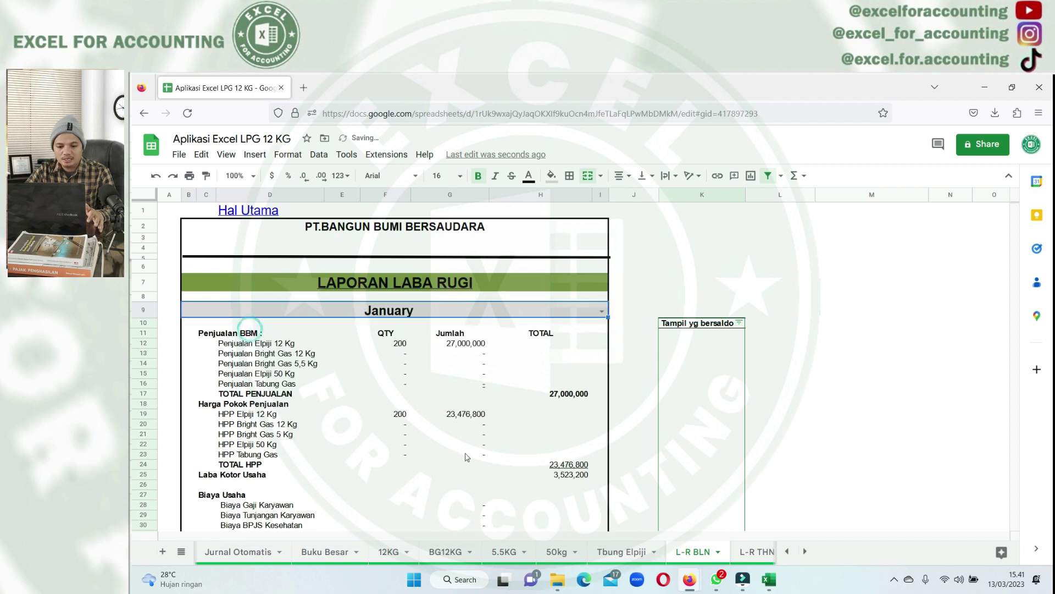
click(601, 311)
click(215, 347)
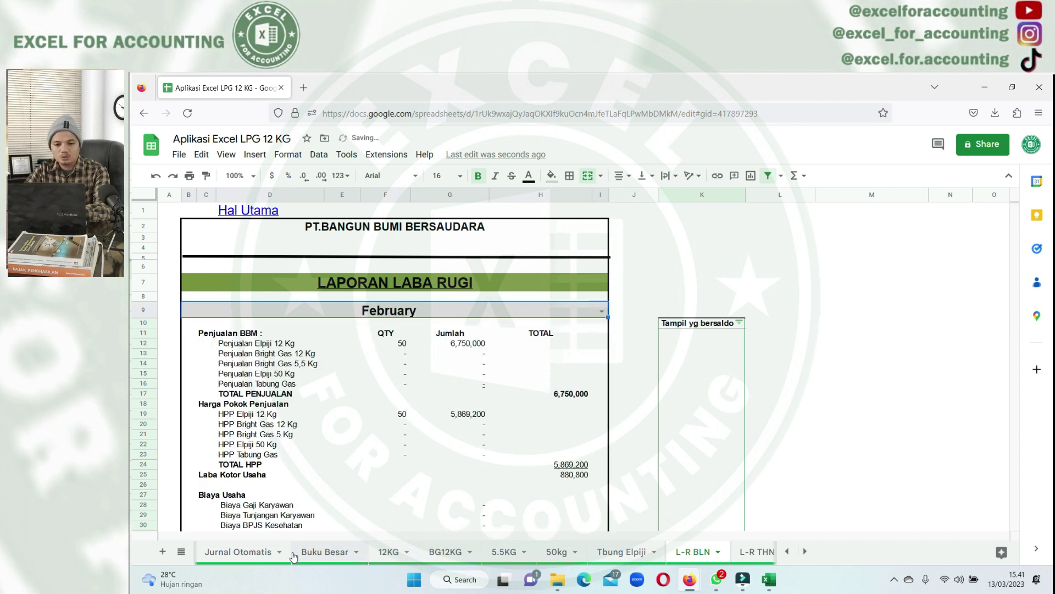
scroll(226, 445, up, 3)
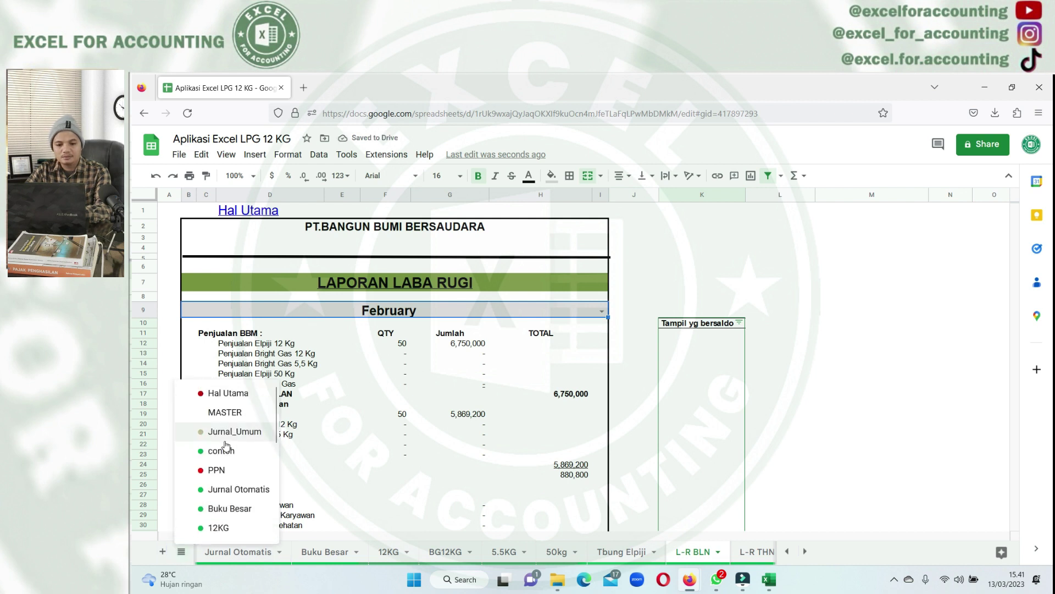
- Copy the 1-Feb-23 dates into H33:H34 for a new journal entry
click(233, 435)
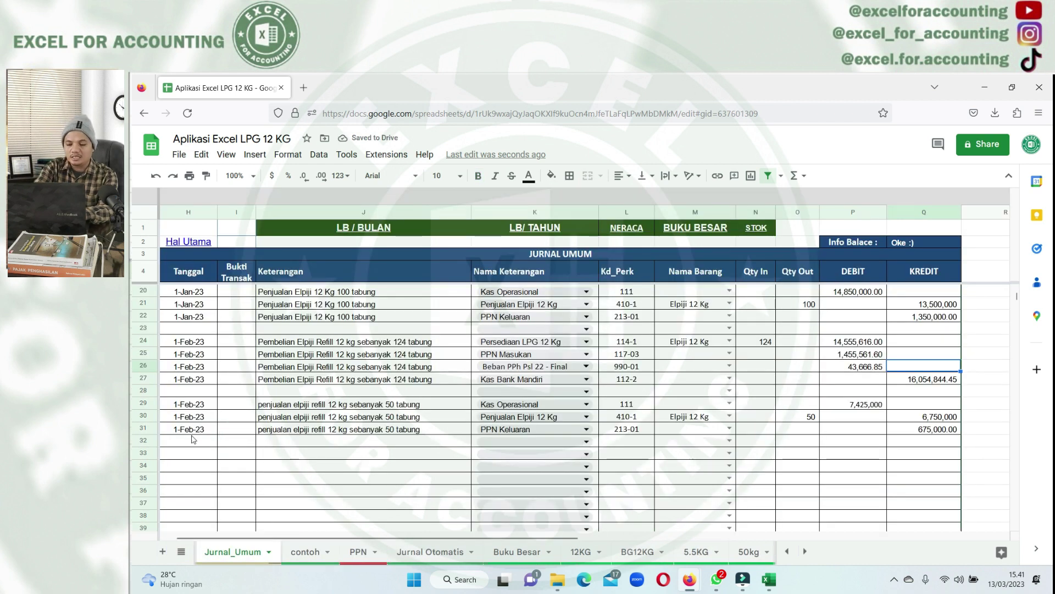
drag(195, 422, 196, 430)
key(ctrl+c)
click(197, 451)
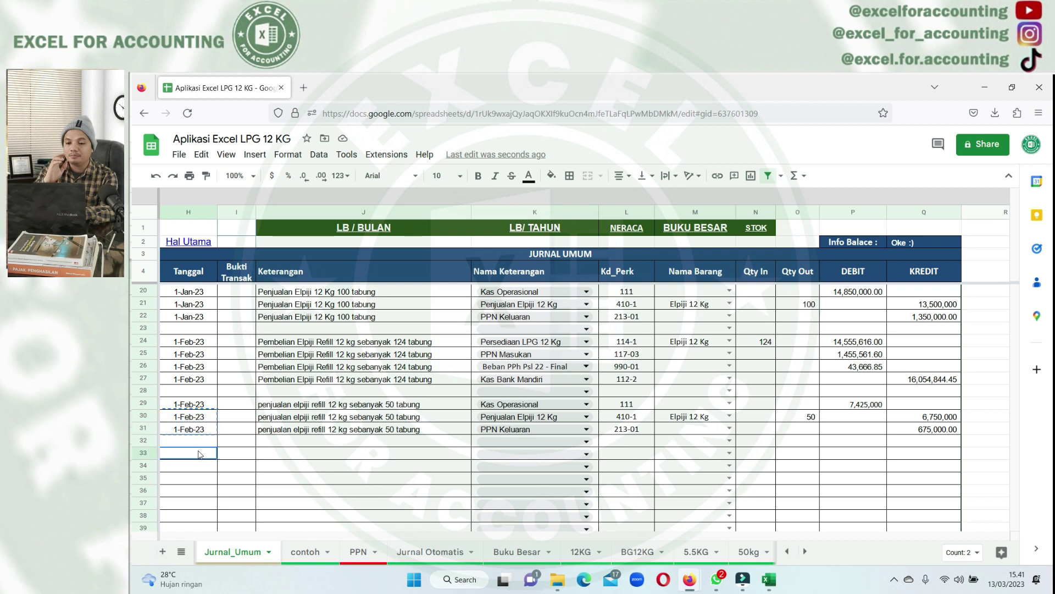
key(ctrl+v)
- Enter the truck fuel-purchase description in J33 and copy it to J34
click(299, 454)
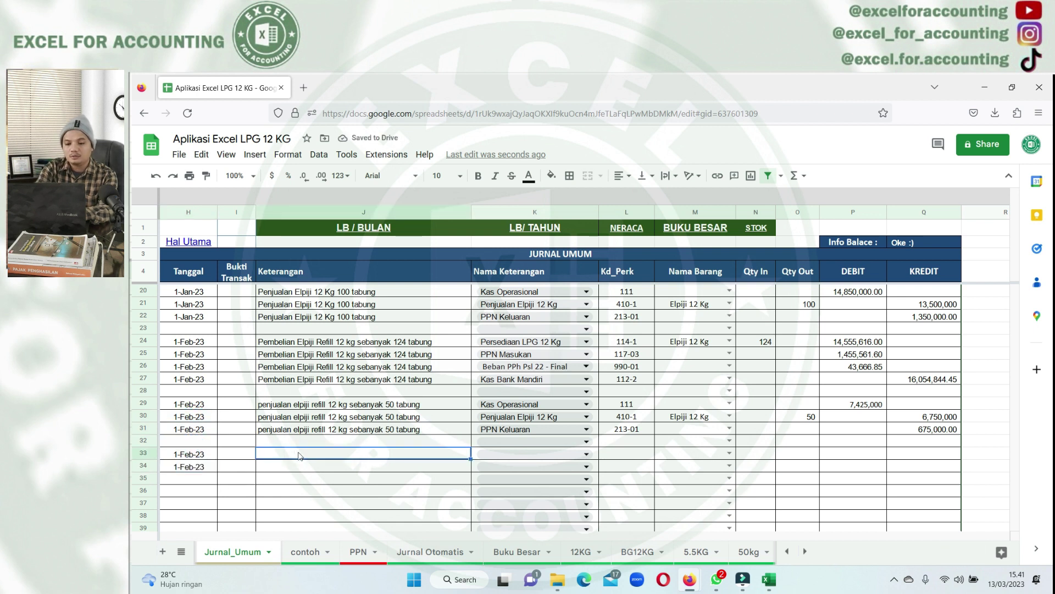
text(pembel)
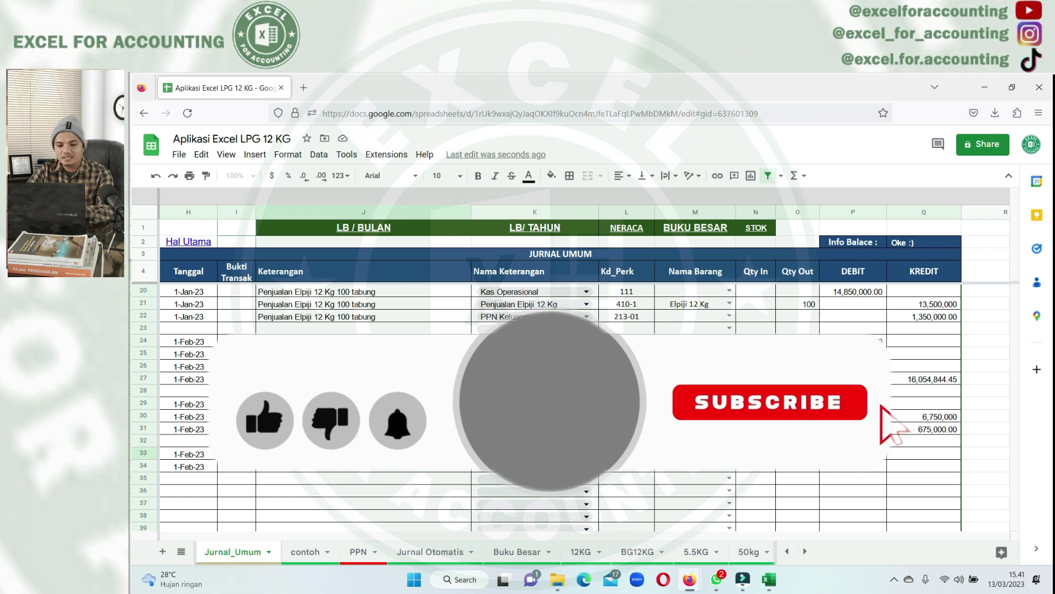
key(Return)
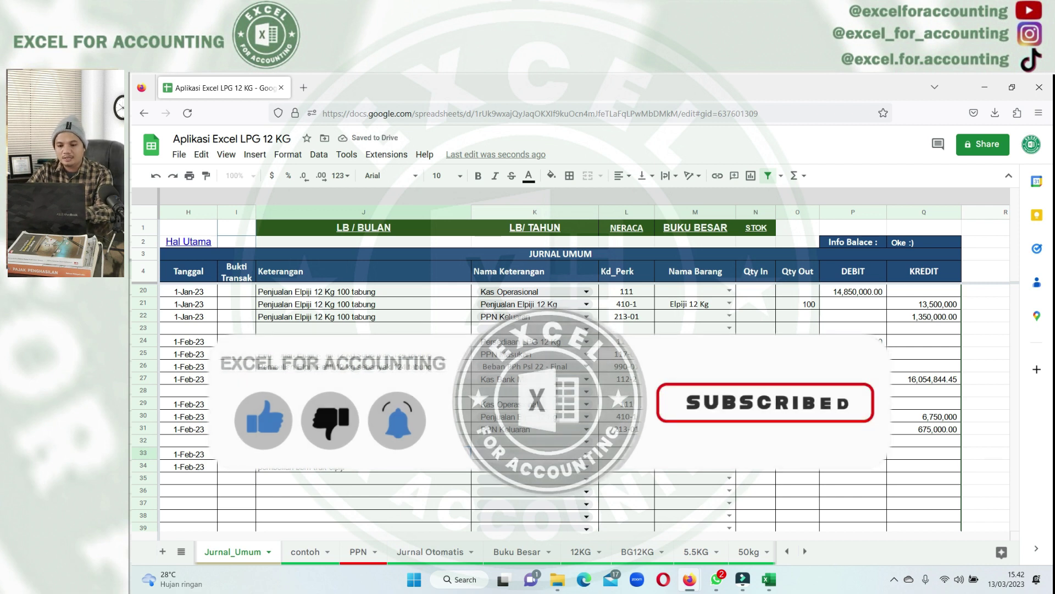
key(Return)
click(371, 453)
key(ctrl+c)
click(367, 472)
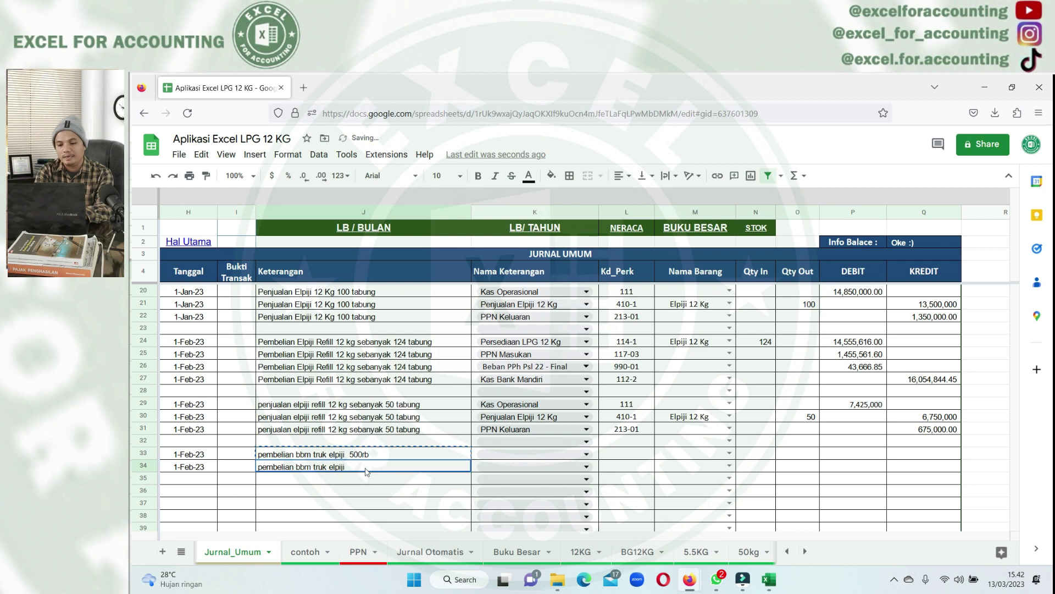
- Set row 33's account to Biaya BBM Kendaraan and row 34's to Kas Operasional
click(493, 451)
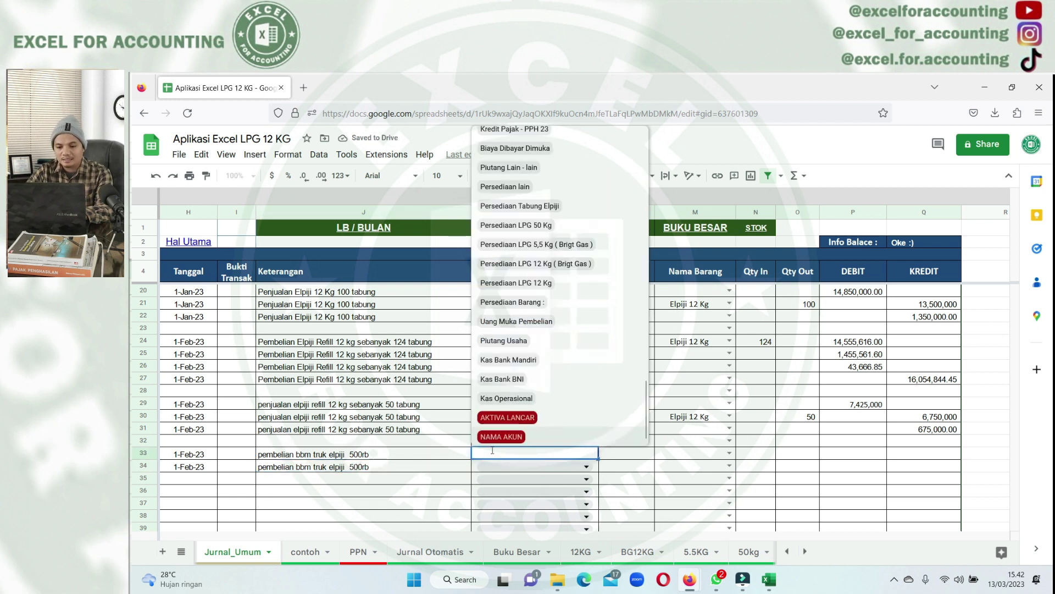
text(bbm)
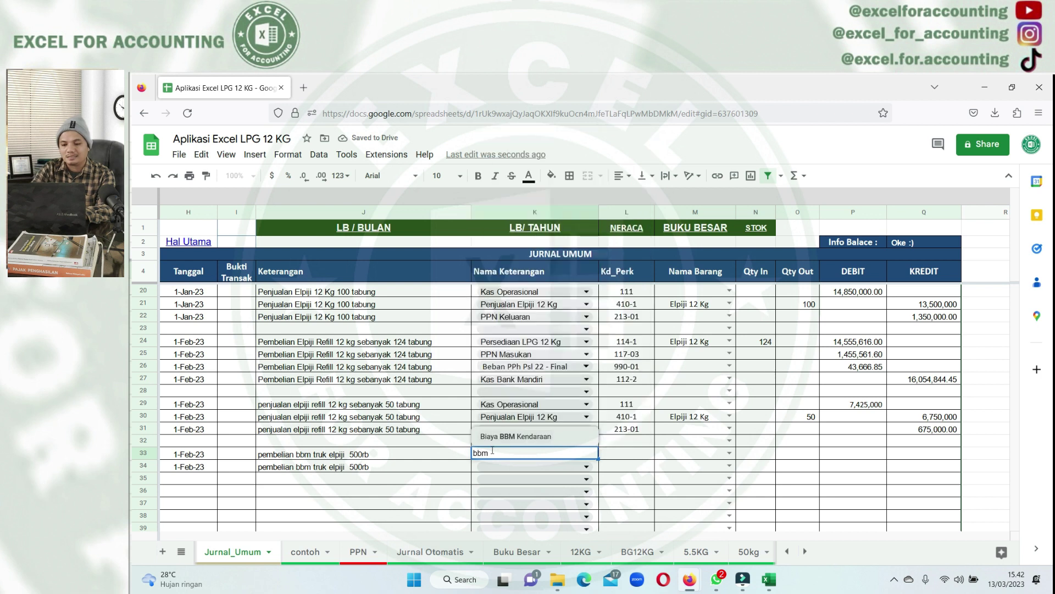
click(524, 436)
click(442, 467)
key(Tab)
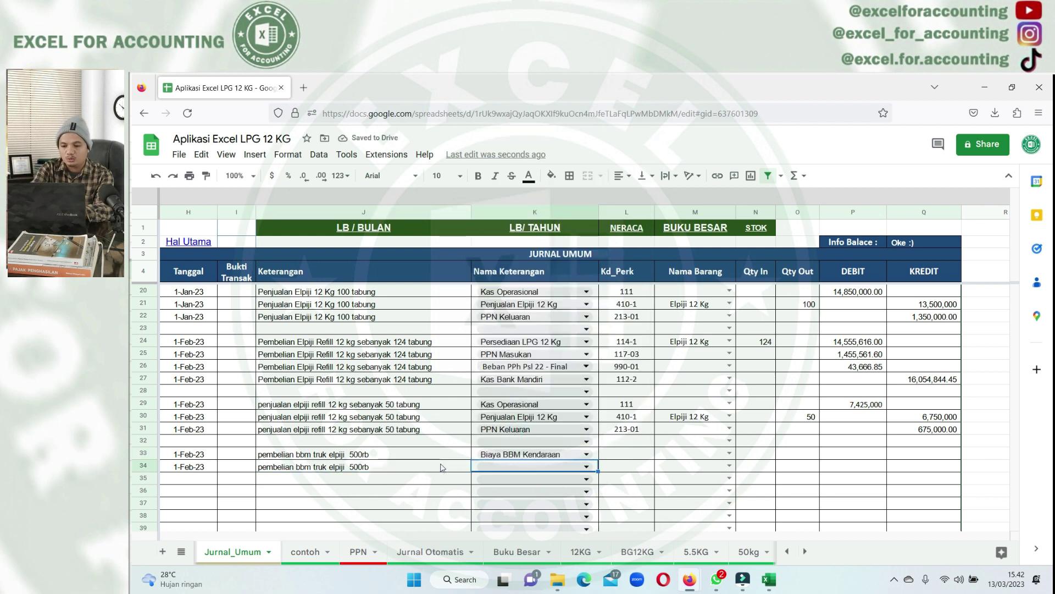
text(kas)
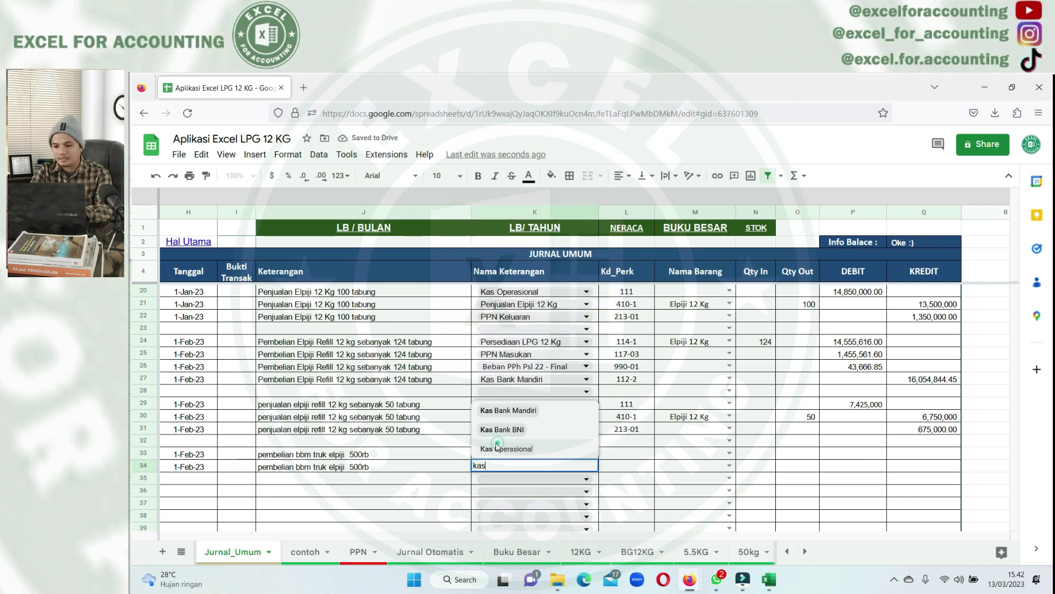
click(497, 446)
- Debit 500,000 in row 33 and credit 500,000 in row 34
click(847, 452)
text(500,000)
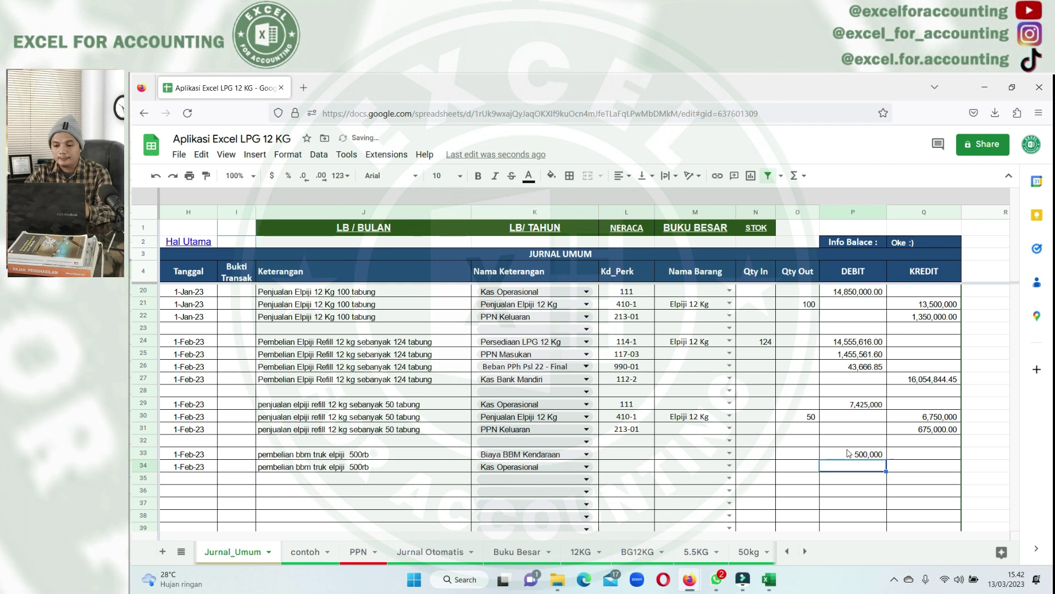
key(Return)
key(Tab)
key(ctrl+v)
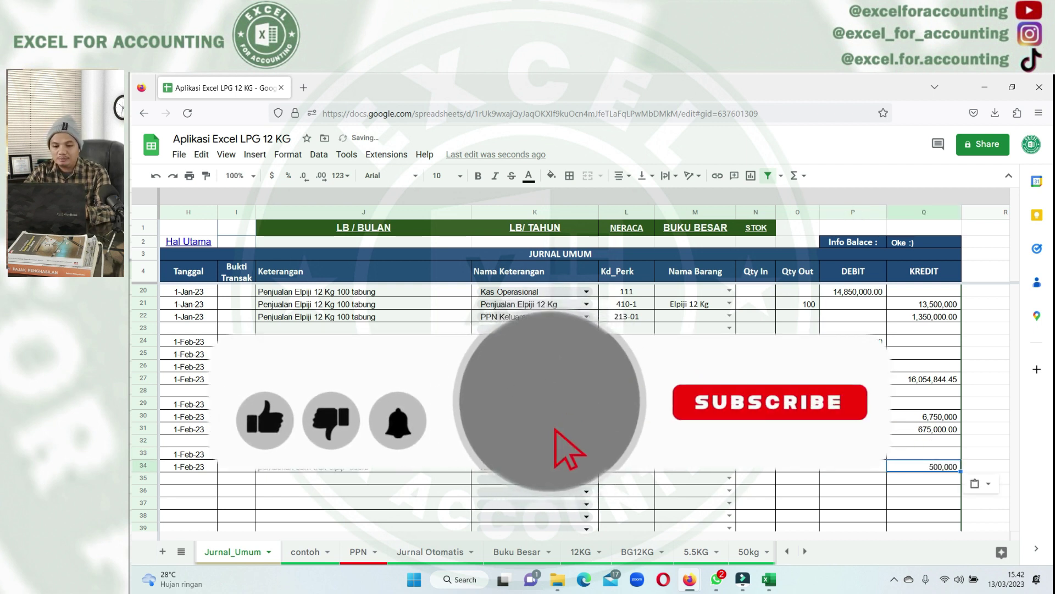
click(850, 476)
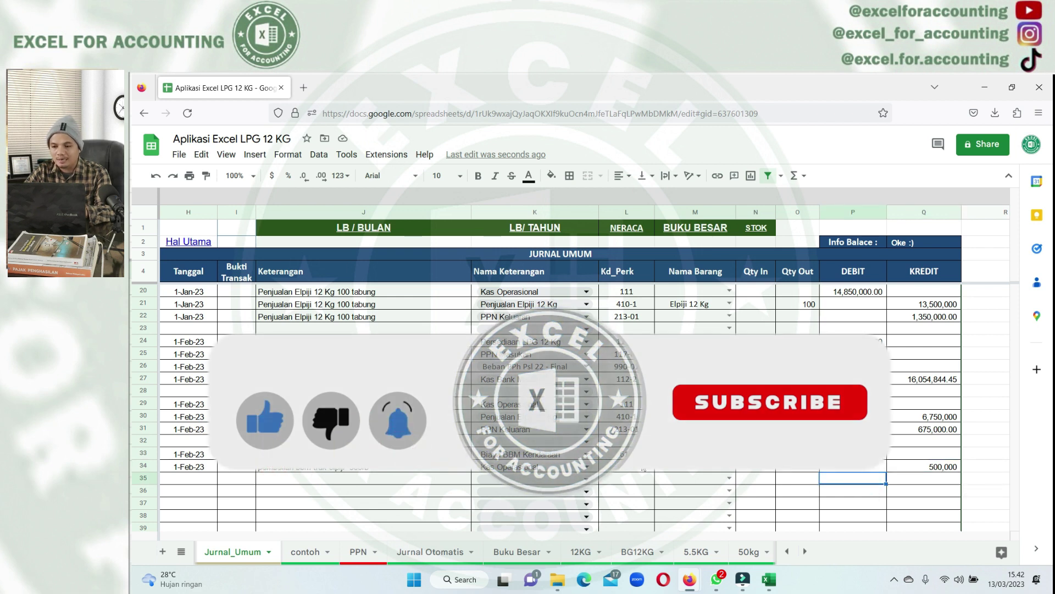
- Narrow column O so the Debit and Kredit columns shift left
click(185, 454)
drag(185, 454, 890, 469)
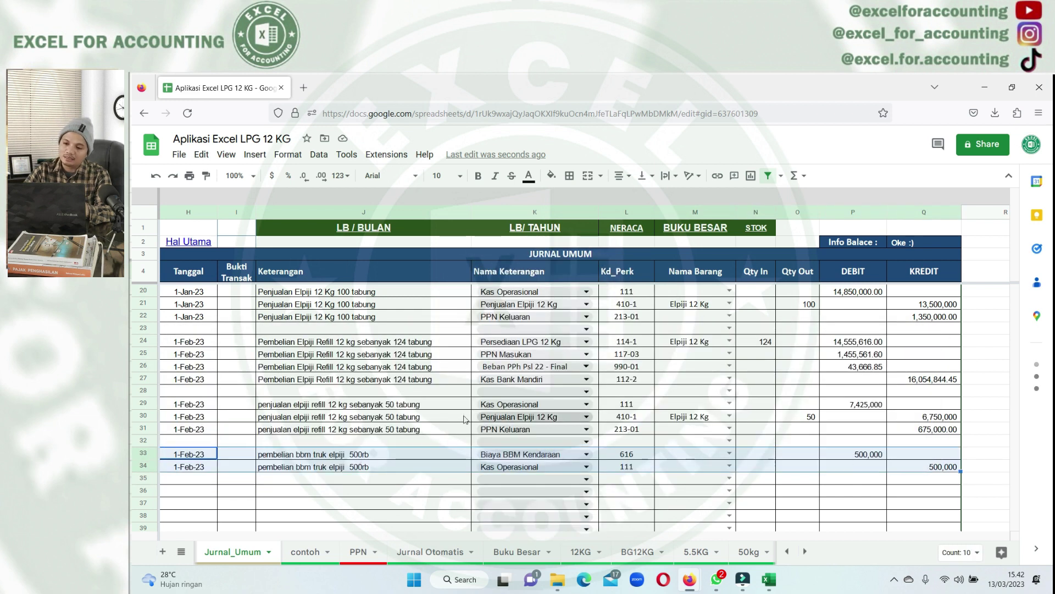
mouse_move(195, 422)
mouse_down()
mouse_move(642, 430)
mouse_move(878, 419)
mouse_up()
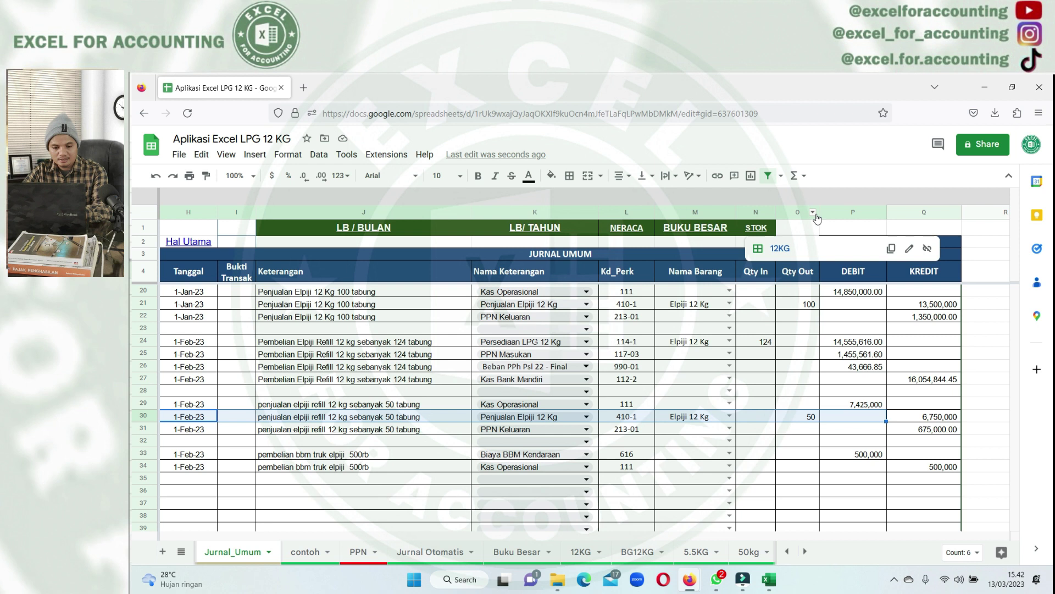
drag(819, 215, 809, 222)
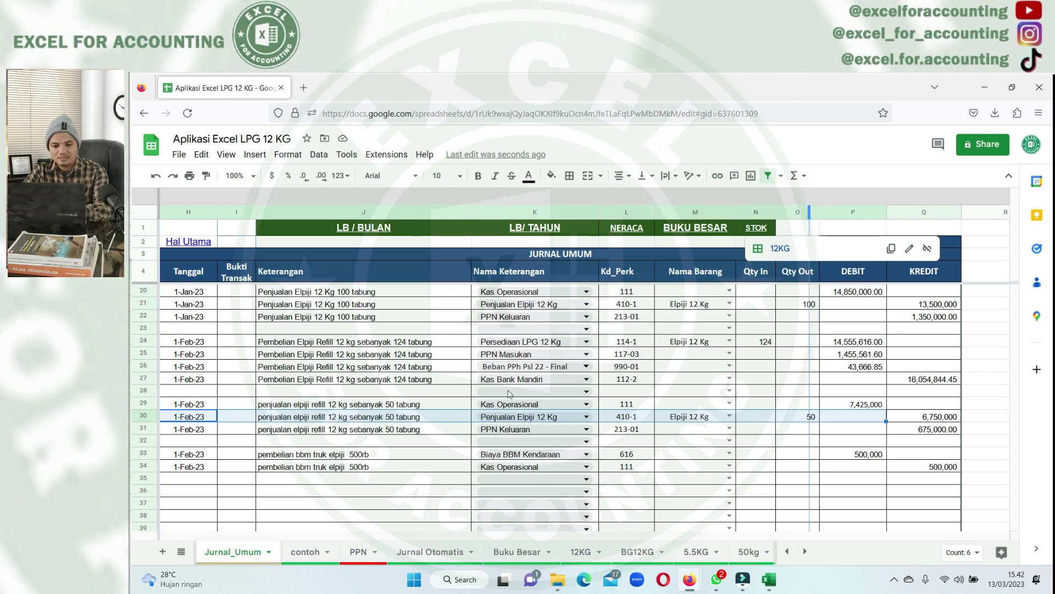
drag(510, 394, 484, 245)
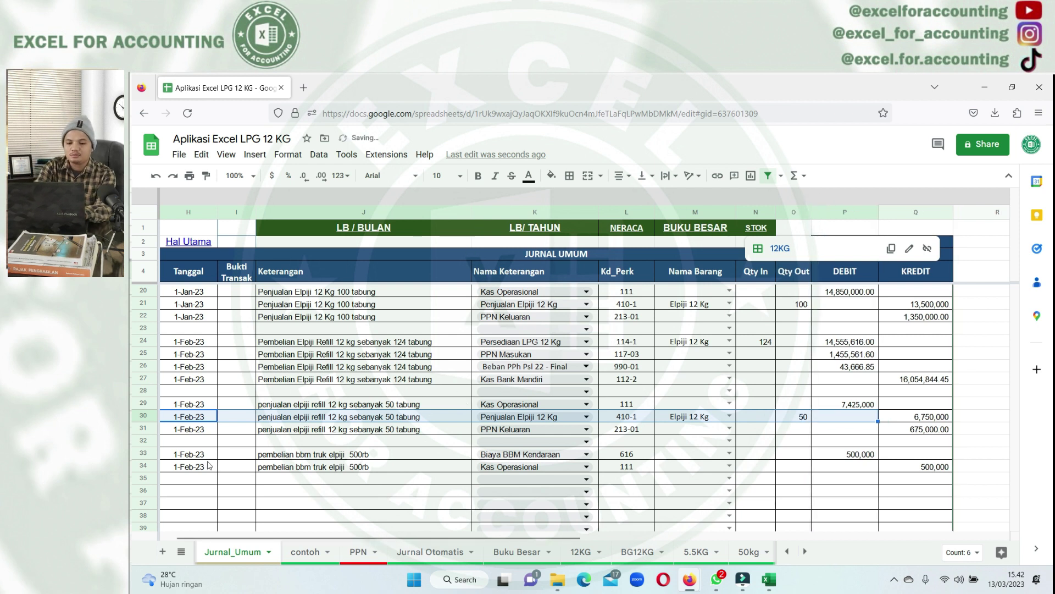
drag(208, 454, 207, 472)
- Paste the 1-Feb-23 dates into H36:H37 and enter 'bayar insentif sopir' as the description
click(205, 491)
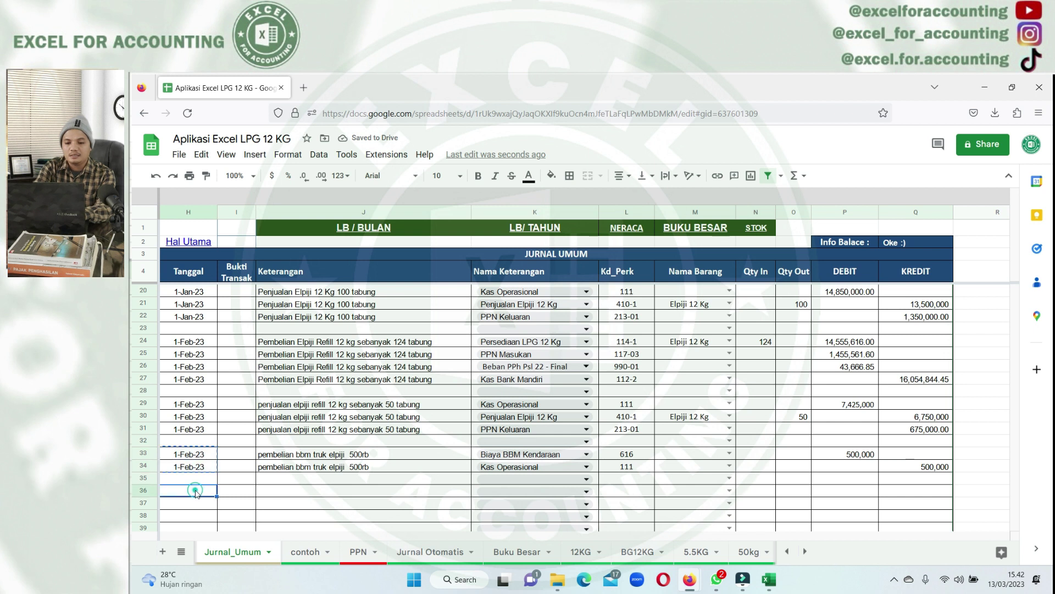
key(ctrl+v)
scroll(260, 489, down, 3)
click(304, 404)
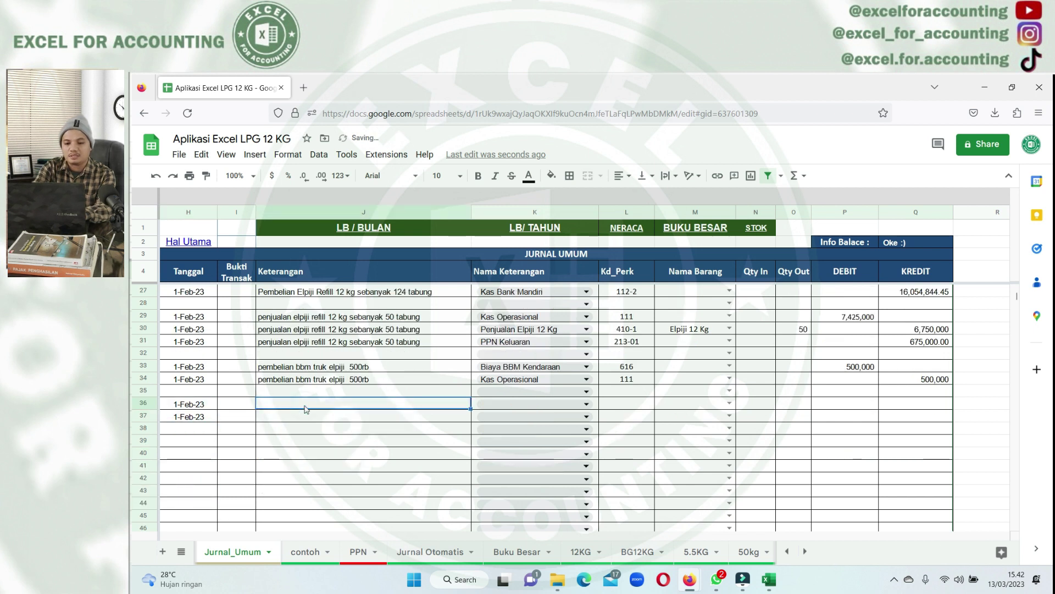
text(bayar insentif sopir)
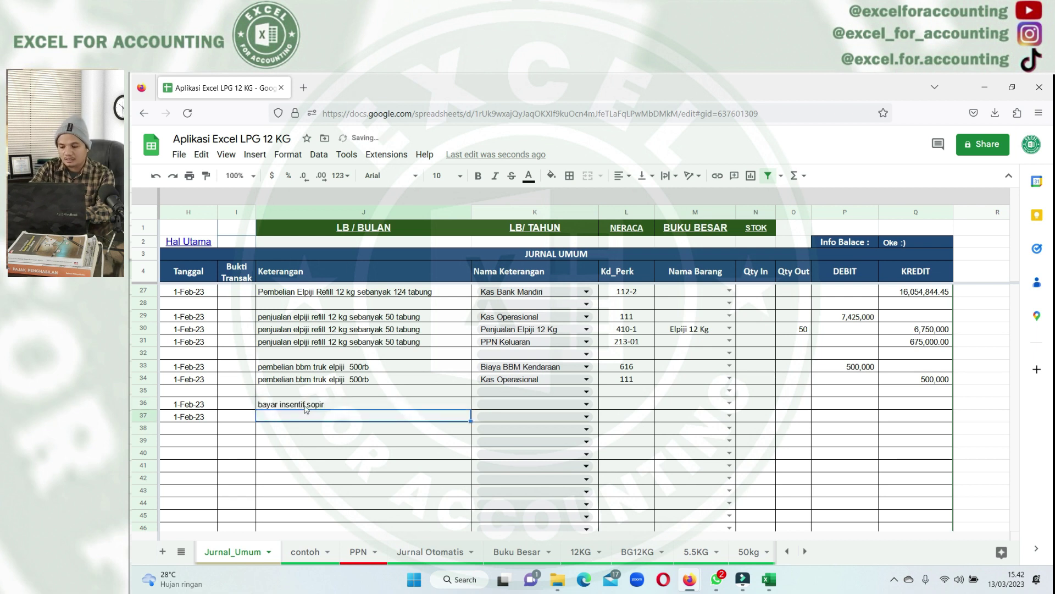
key(Return)
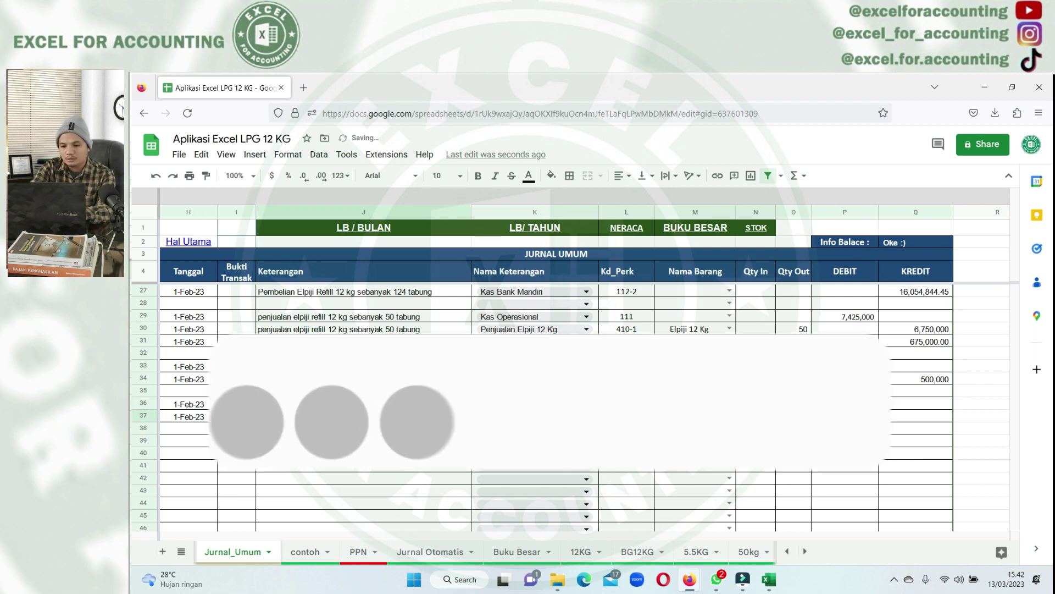
- Set K36 to Insentif Sopir & Kernet and K37 to Kas Operasional
double_click(486, 404)
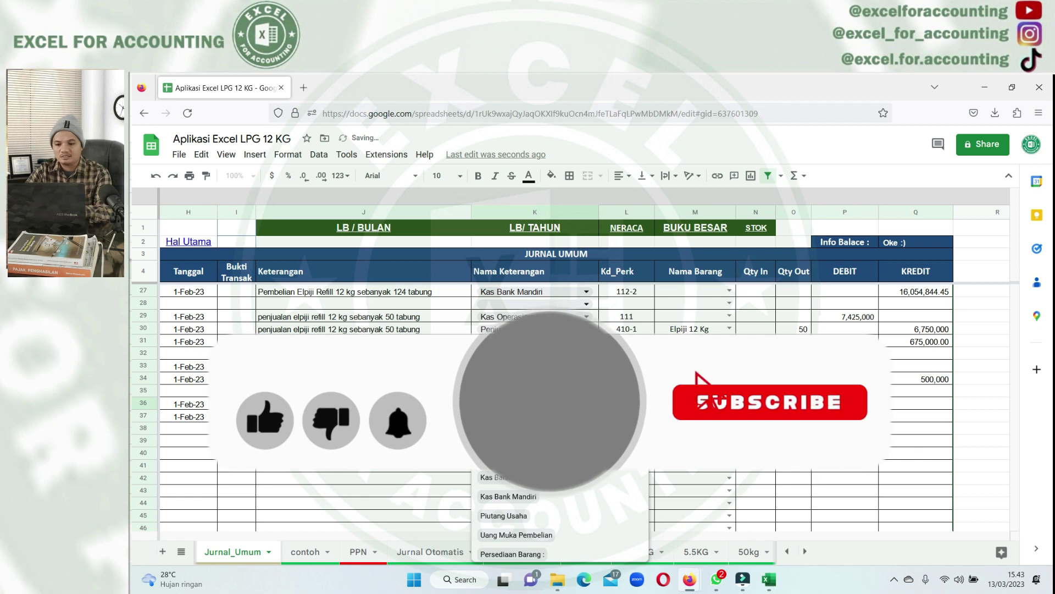
text(ga)
key(BackSpace)
key(BackSpace)
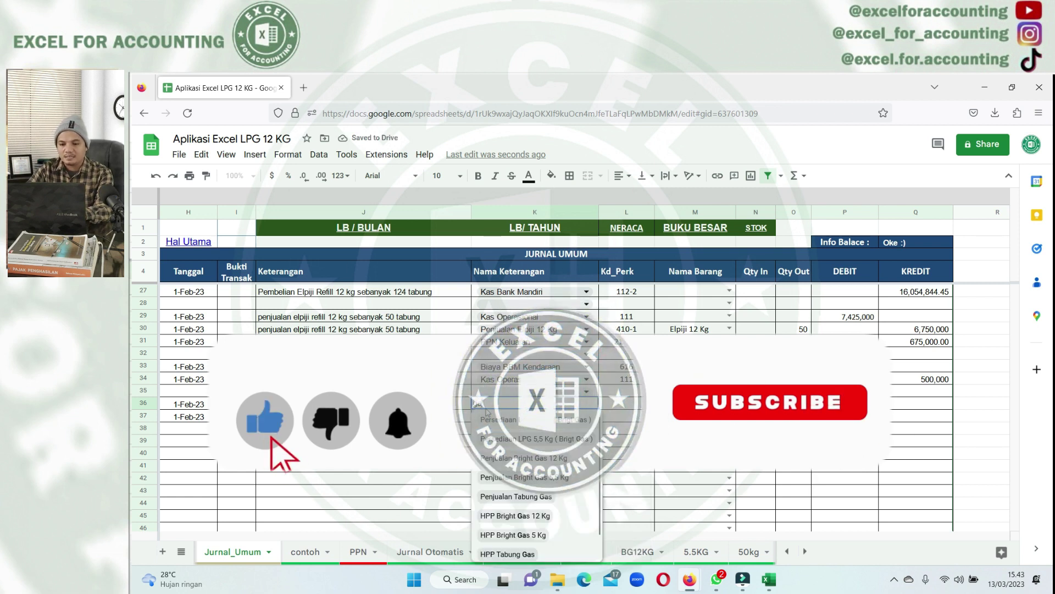
text(sopi)
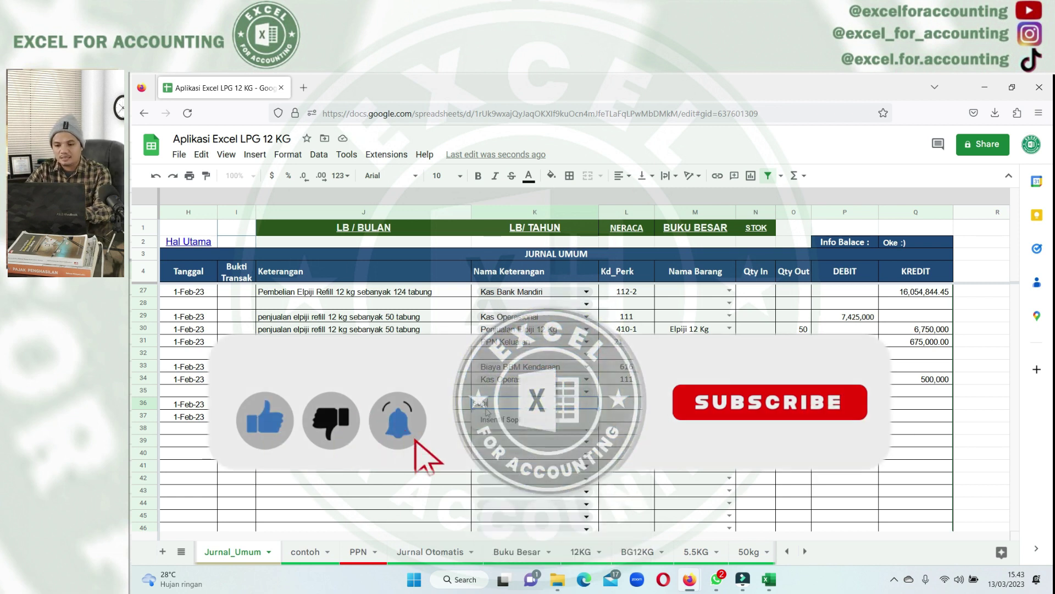
key(Return)
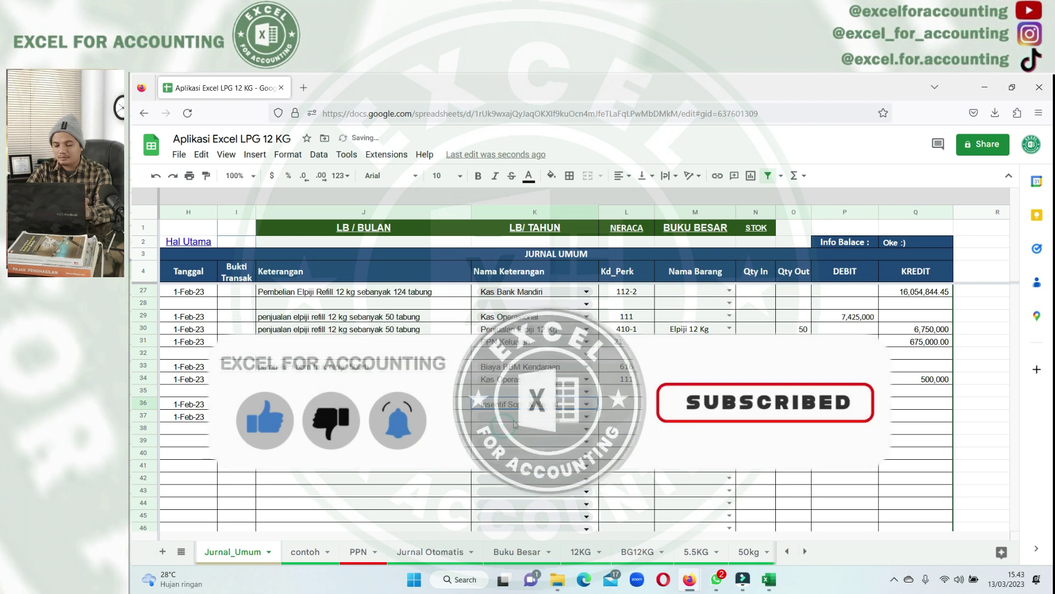
double_click(515, 416)
click(509, 430)
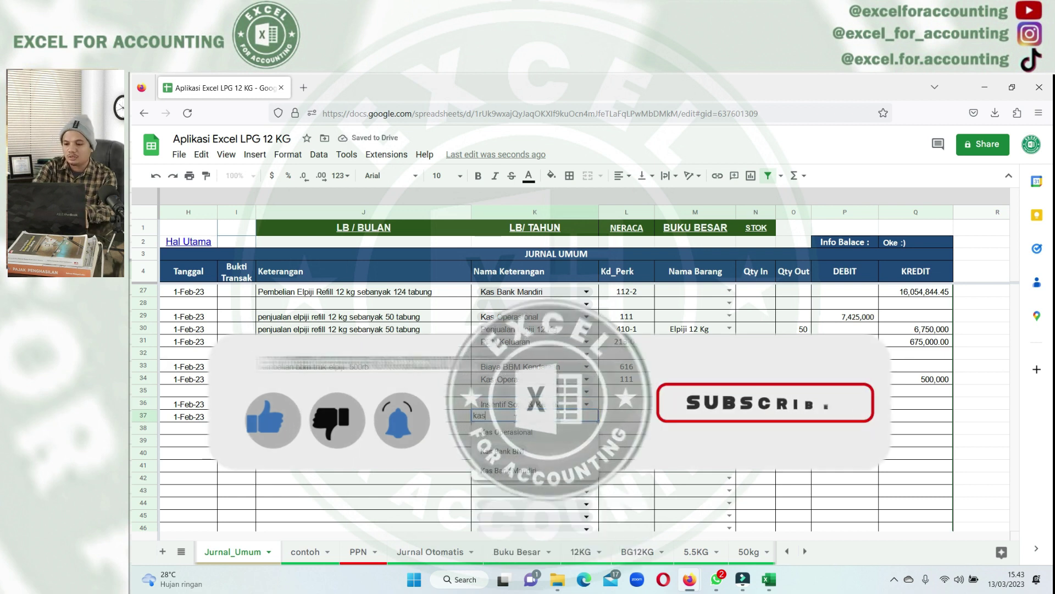
- Enter 400,000 as the P36 debit and carry it to the Q37 credit
click(829, 407)
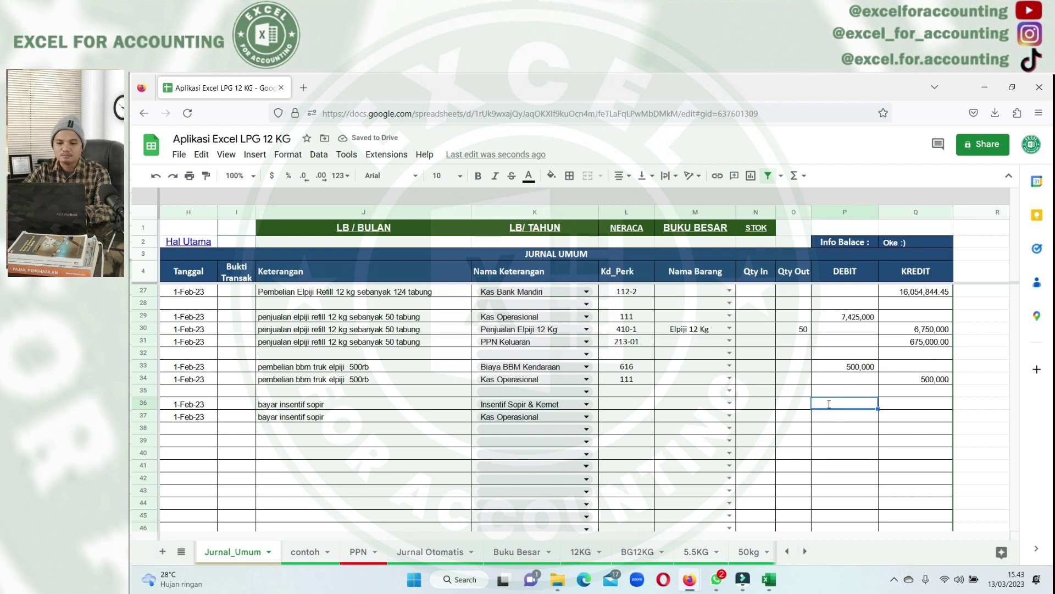
text(400000)
key(Return)
key(Down)
key(Right)
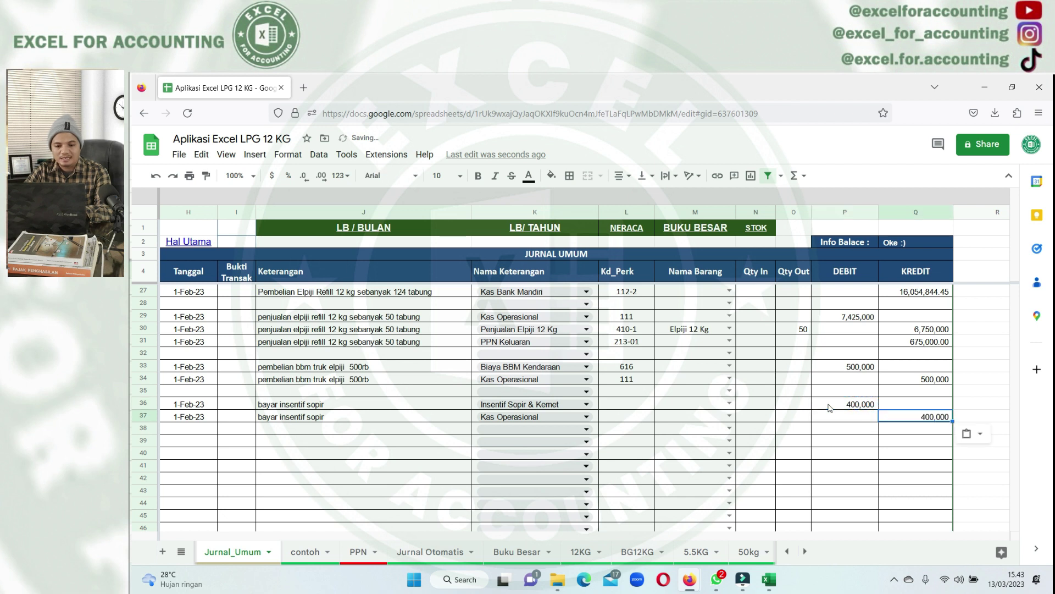
- Copy the sale entry's dates and descriptions from H29:J31 into H39:J41
drag(189, 317, 388, 344)
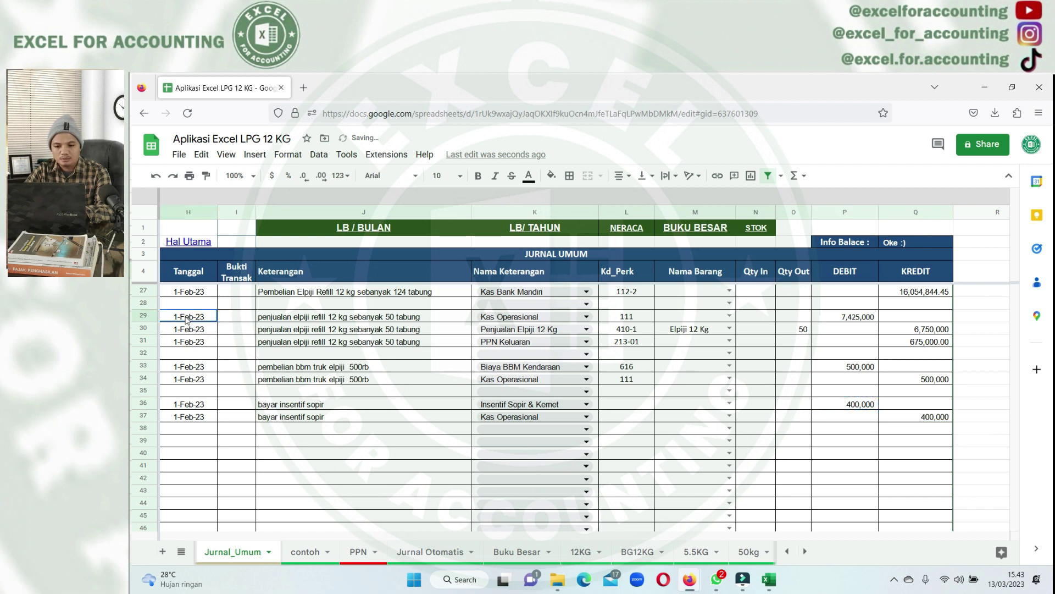
key(ctrl+c)
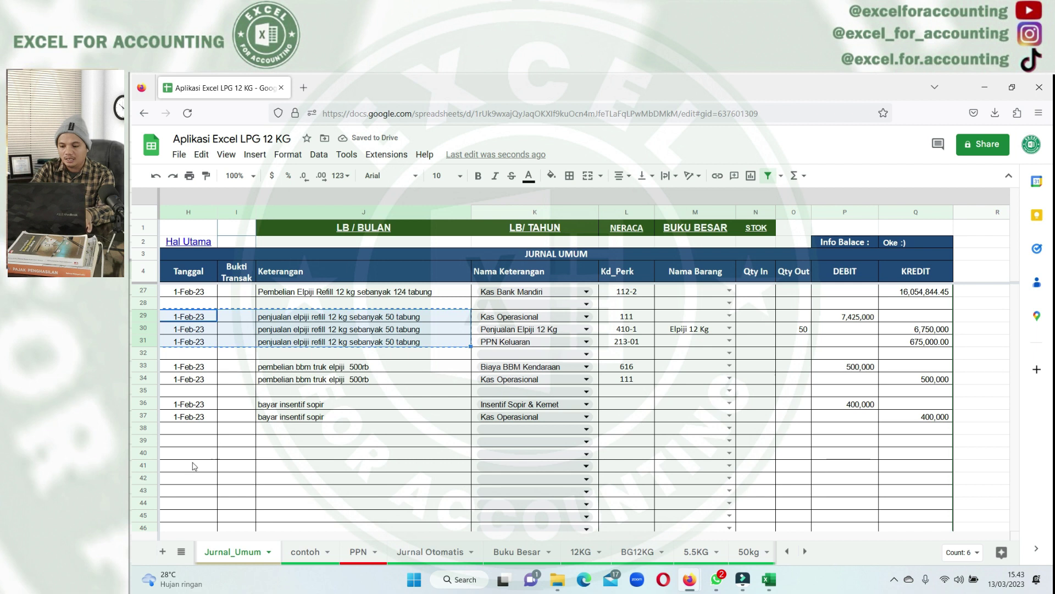
click(199, 439)
key(ctrl+v)
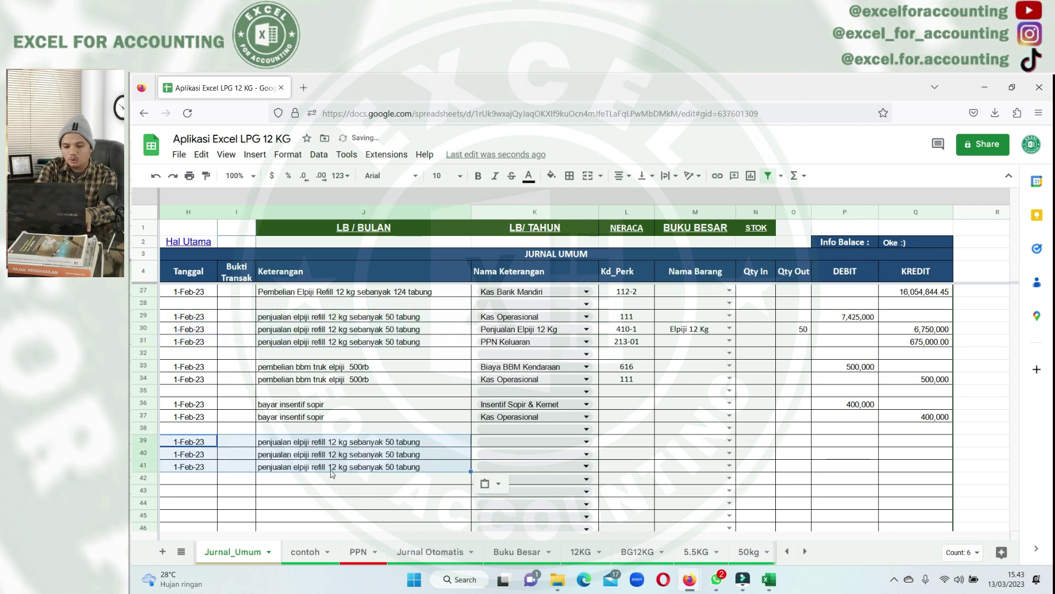
click(394, 440)
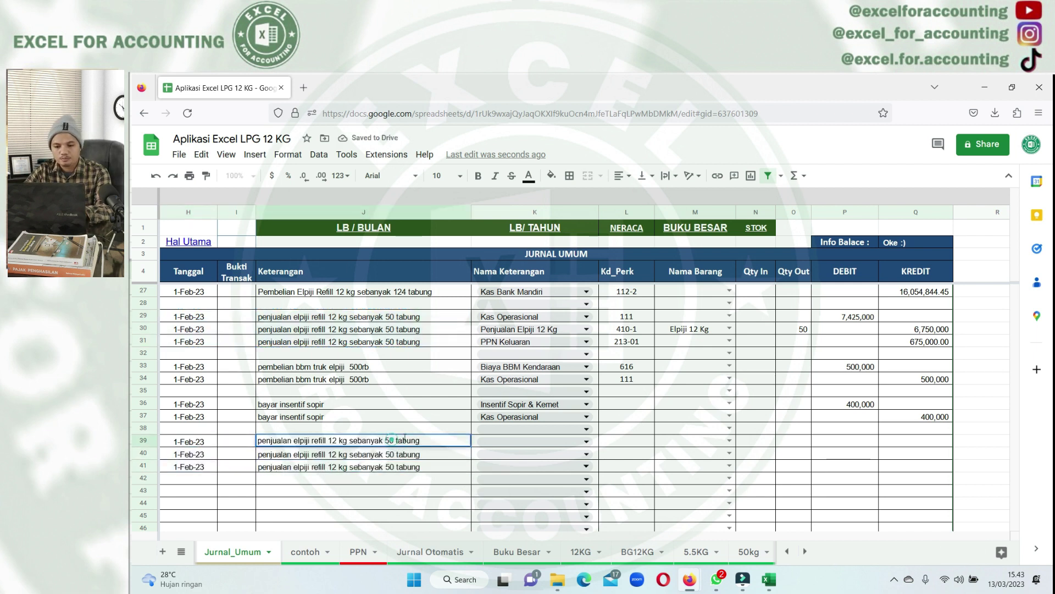
- Change the J39 description to '75 tabung' and fill it down to J41
text(7)
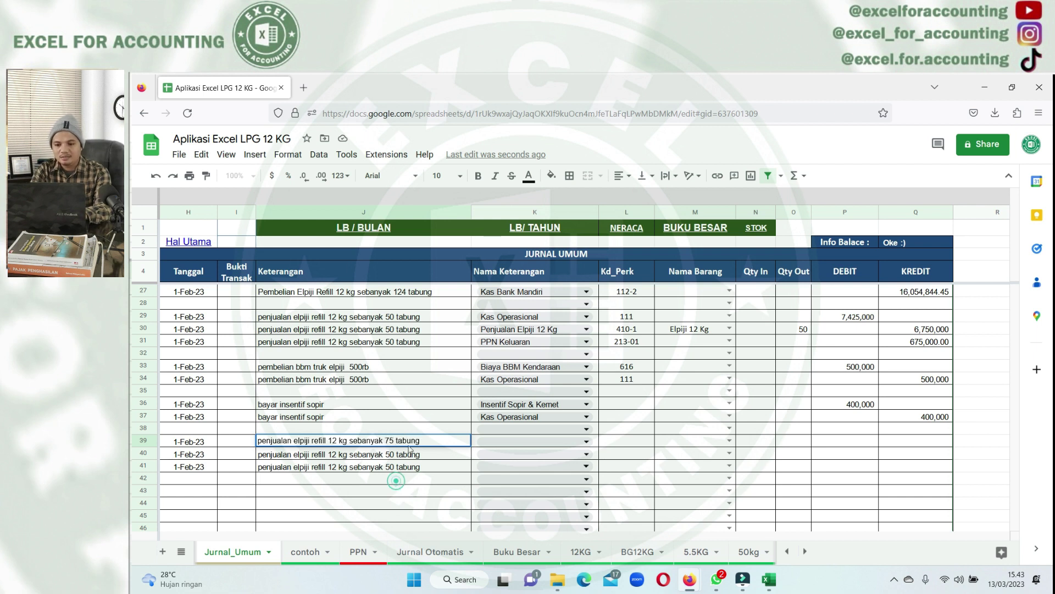
click(410, 442)
key(shift+Down)
key(shift+Down)
key(ctrl+d)
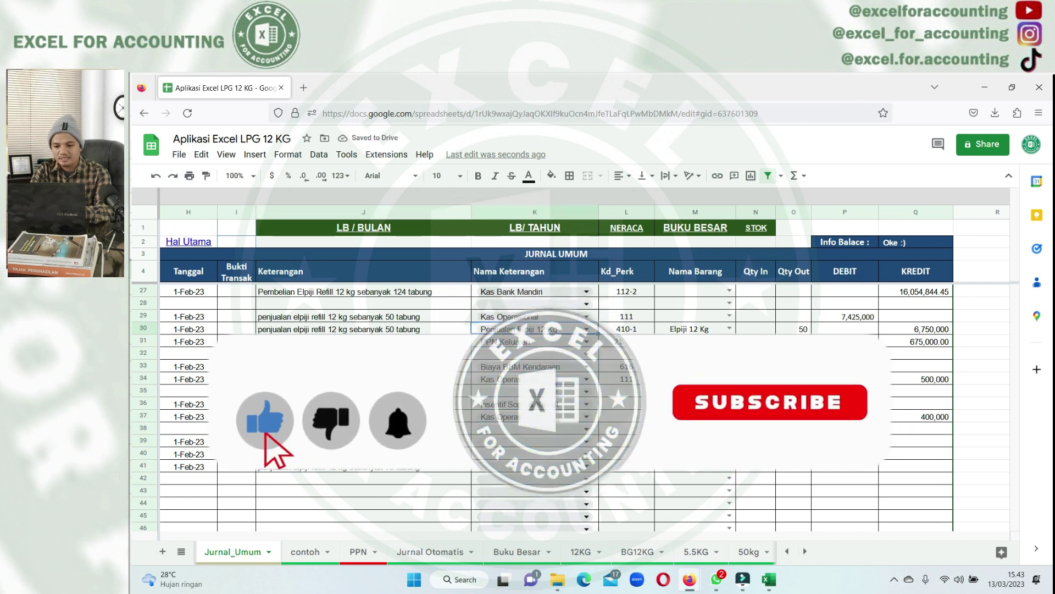
- Copy the three sale accounts from K29:K31 into K39:K41
click(528, 316)
key(ctrl+c)
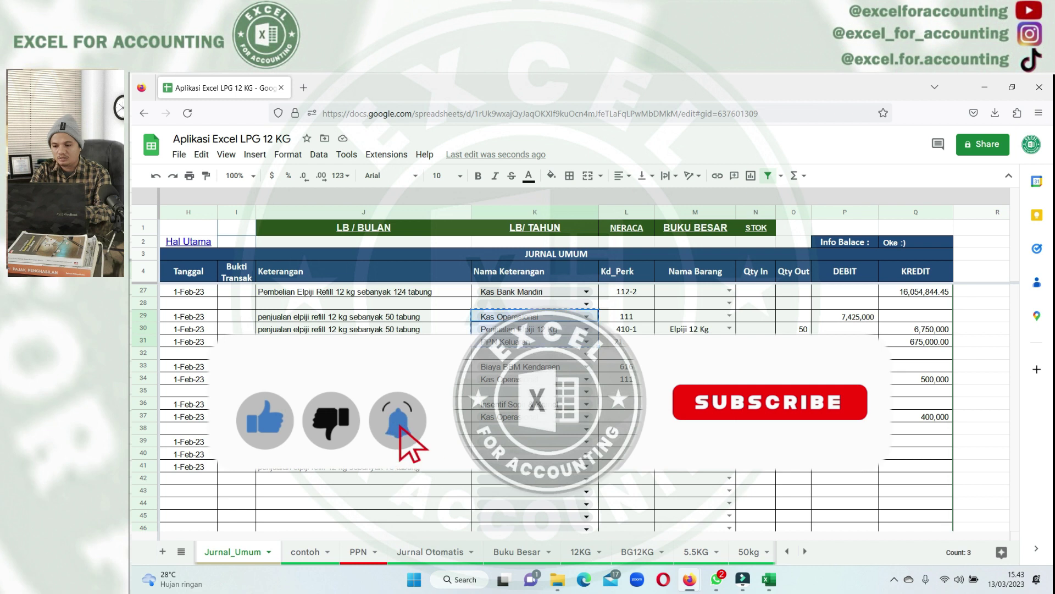
click(528, 416)
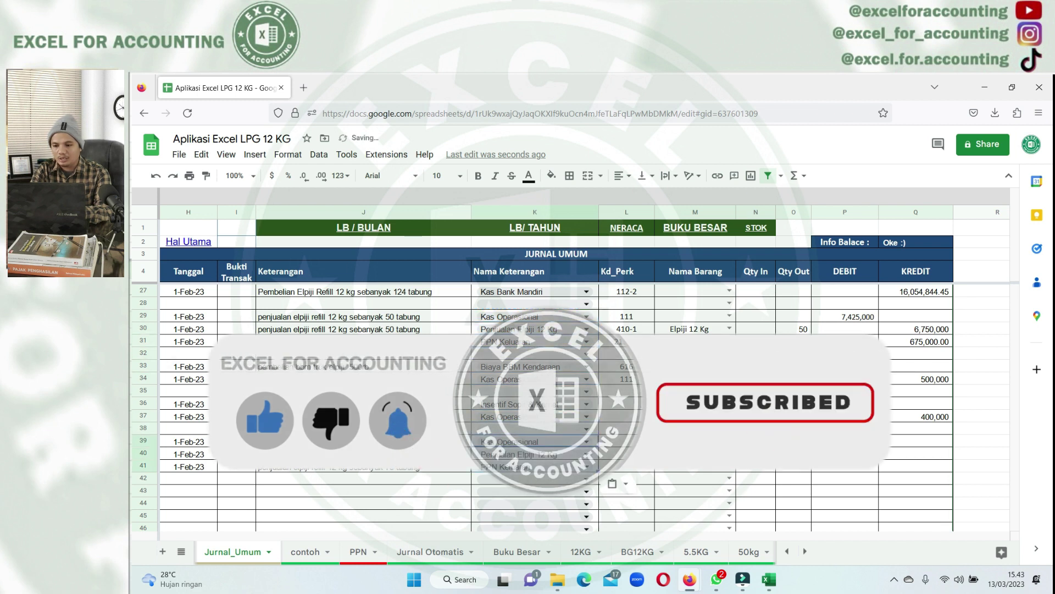
click(528, 442)
key(ctrl+v)
- Copy the Elpiji 12 Kg item name from M30 into M40
key(Right)
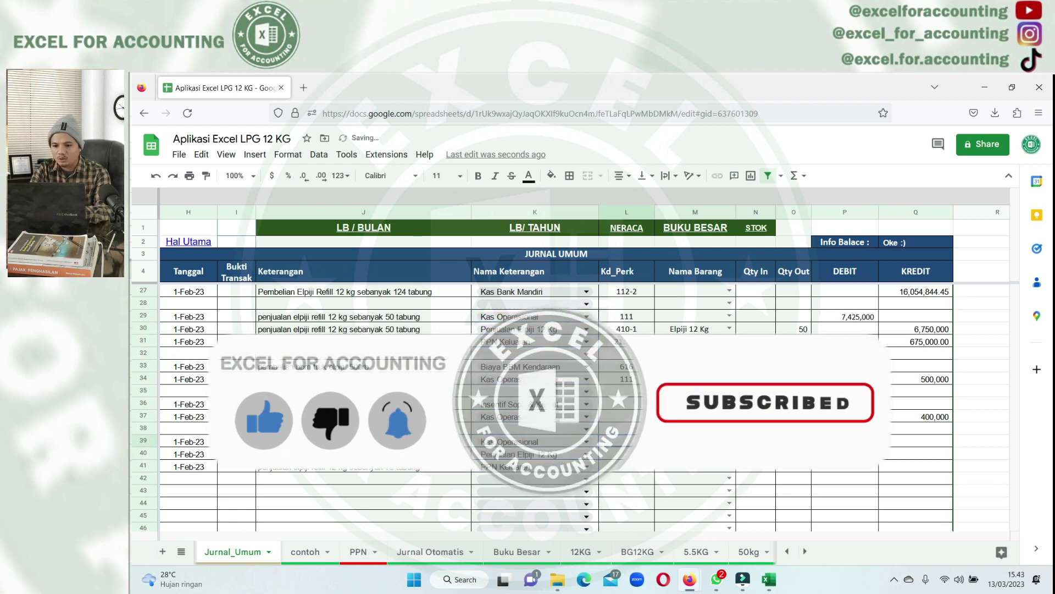
key(Right)
key(Right)
key(Left)
key(Up)
key(Up)
key(Up)
key(Up)
key(Up)
key(Up)
key(Up)
key(ctrl+c)
key(Down)
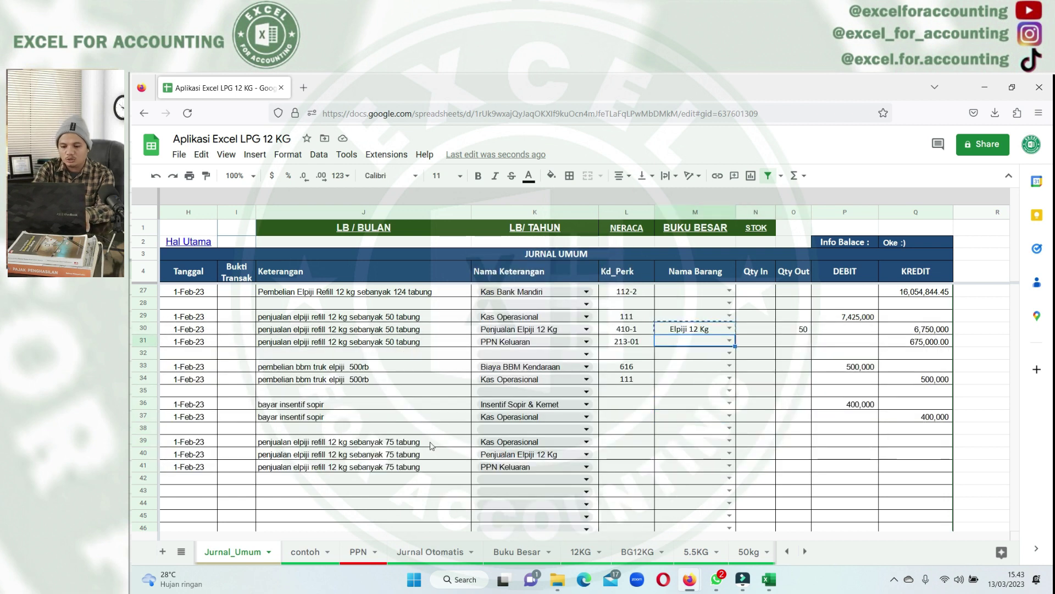
key(Down)
key(Down)
key(Down)
key(Down)
key(Down)
key(ctrl+v)
- Enter a Qty Out of 75 in O40
key(Right)
key(Right)
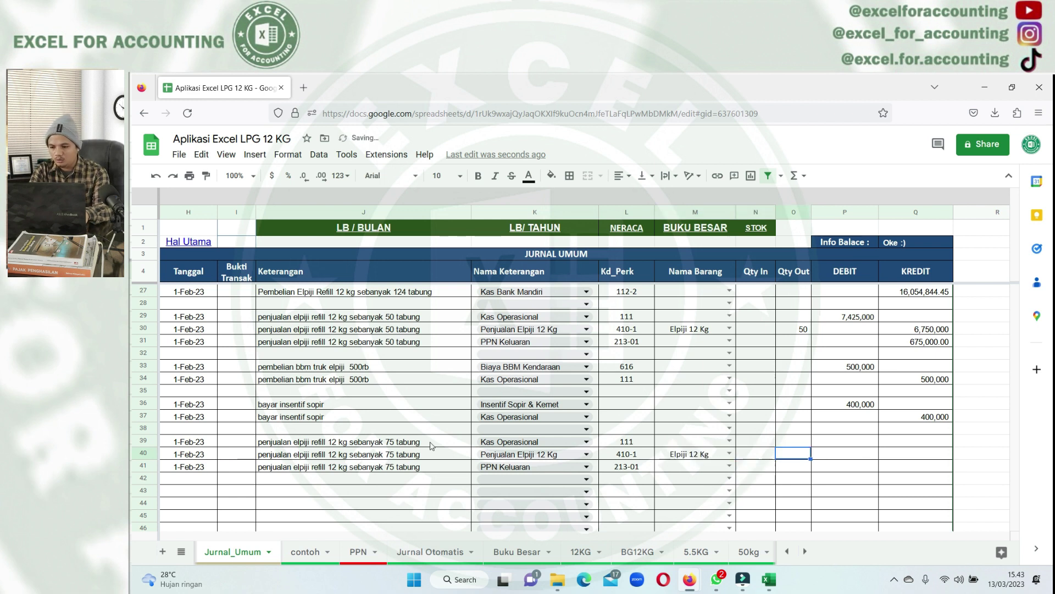
text(75)
key(Return)
key(Up)
key(Up)
key(Down)
key(Right)
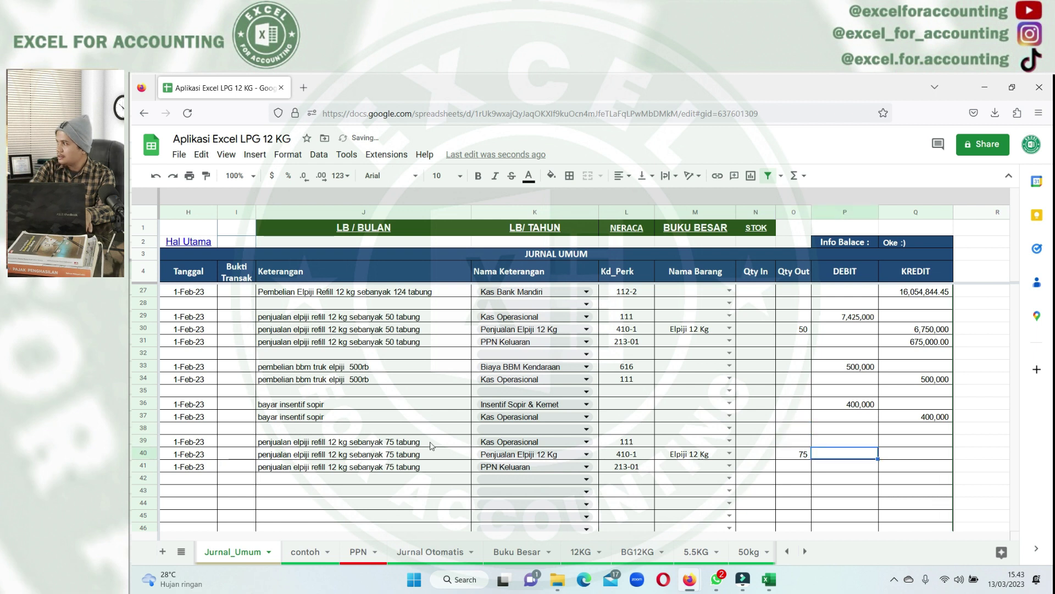
key(Down)
key(Right)
key(Up)
text(=)
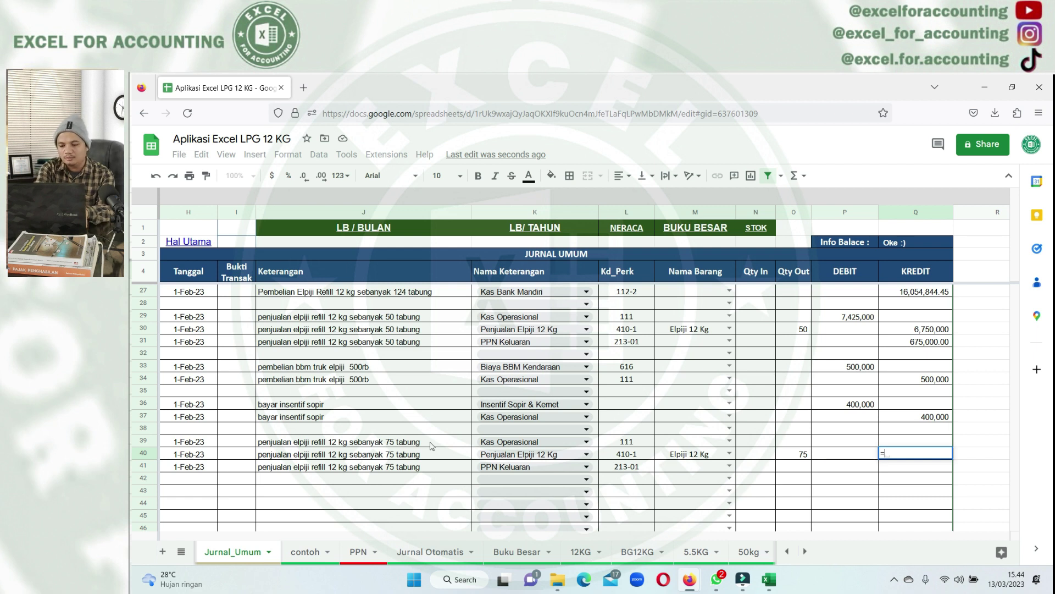
- Enter the 75-tube sales credit formula in Q40 and VAT =Q40*10% in Q41
text(75*135000)
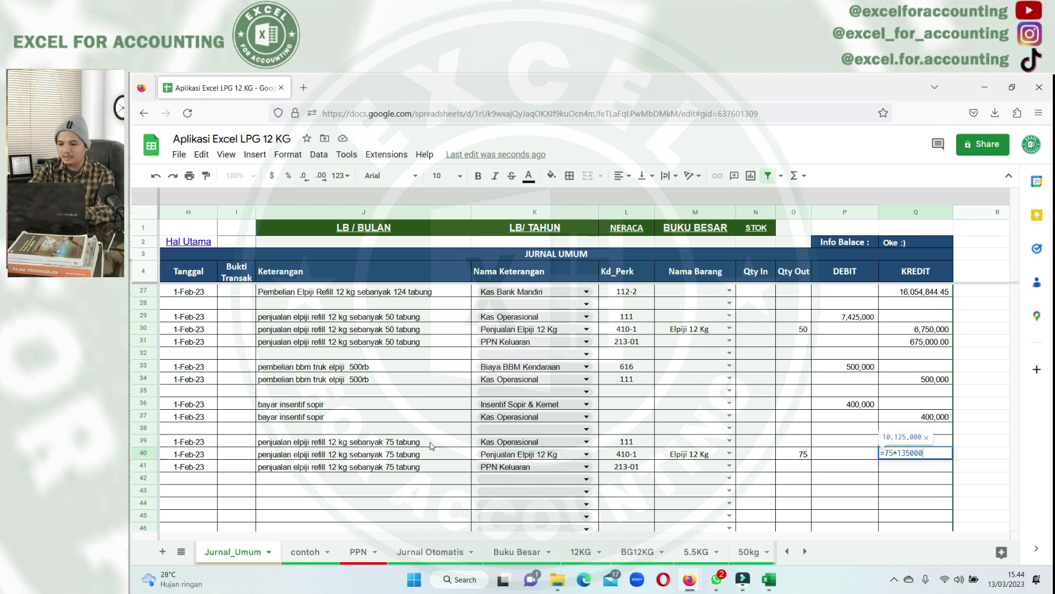
key(Return)
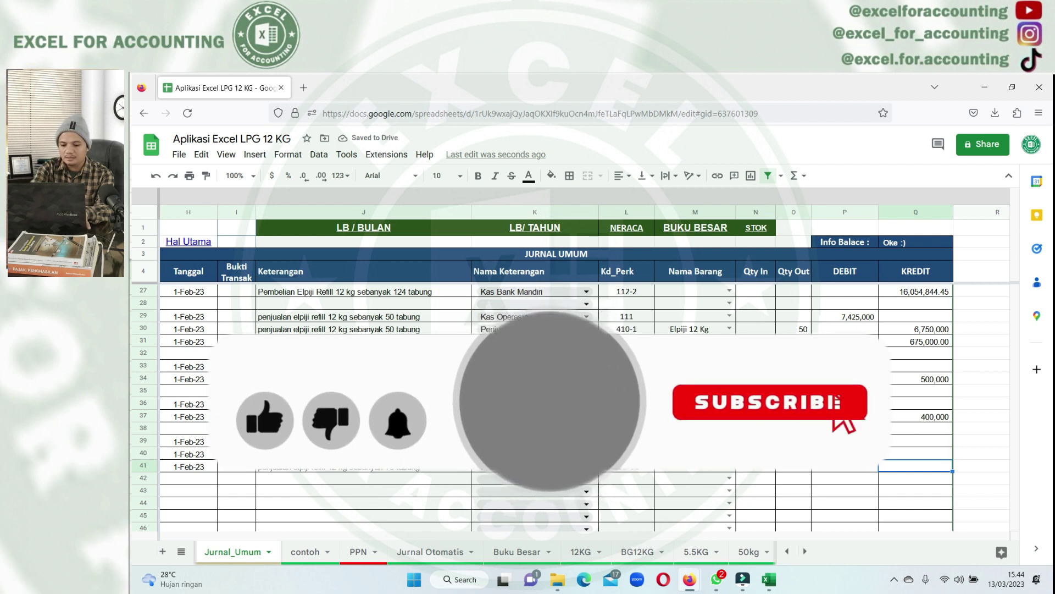
text(=)
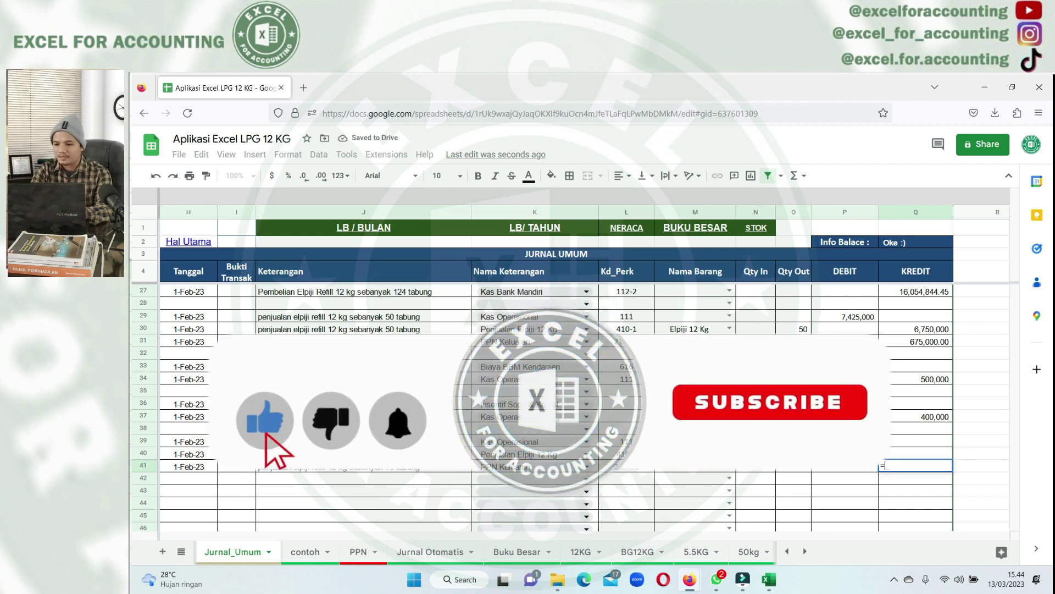
key(Up)
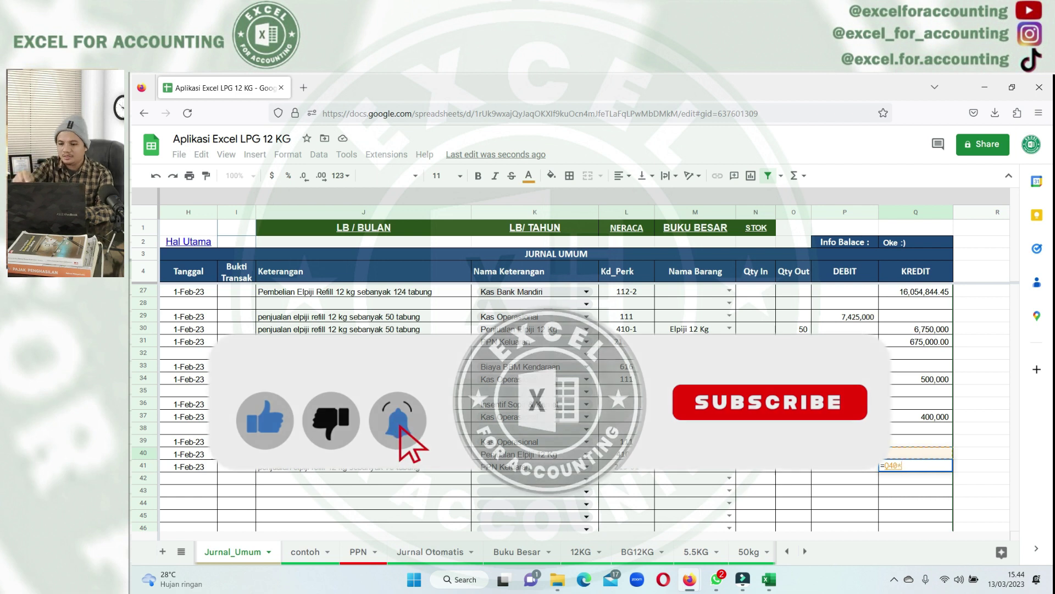
text(*10%)
key(Return)
- Set the Kas Operasional debit in P39 to =Q40+Q41, giving 11,137,500
key(Up)
key(Up)
key(Up)
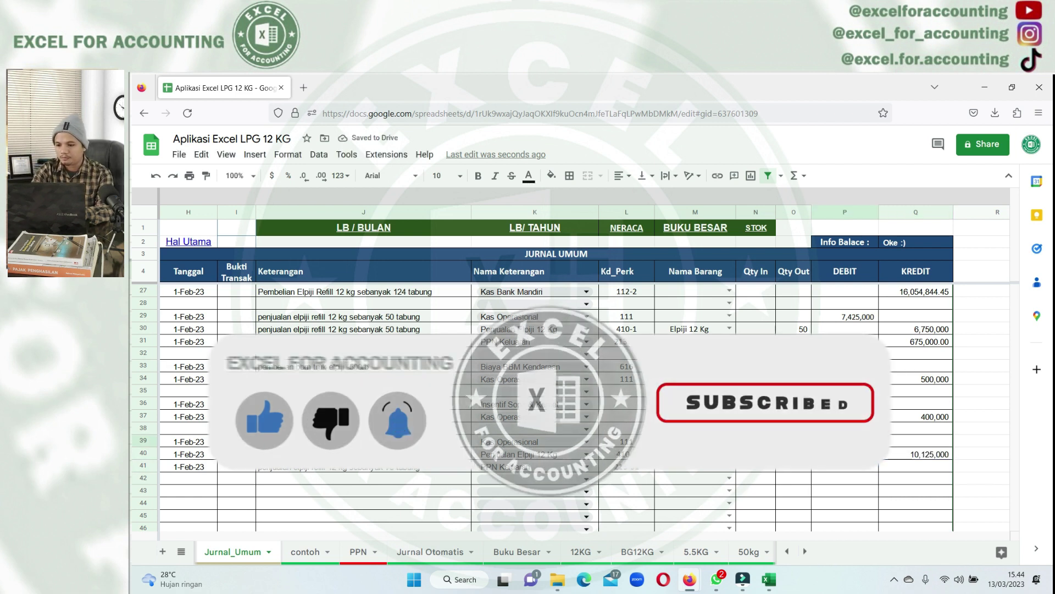
text(=)
key(Right)
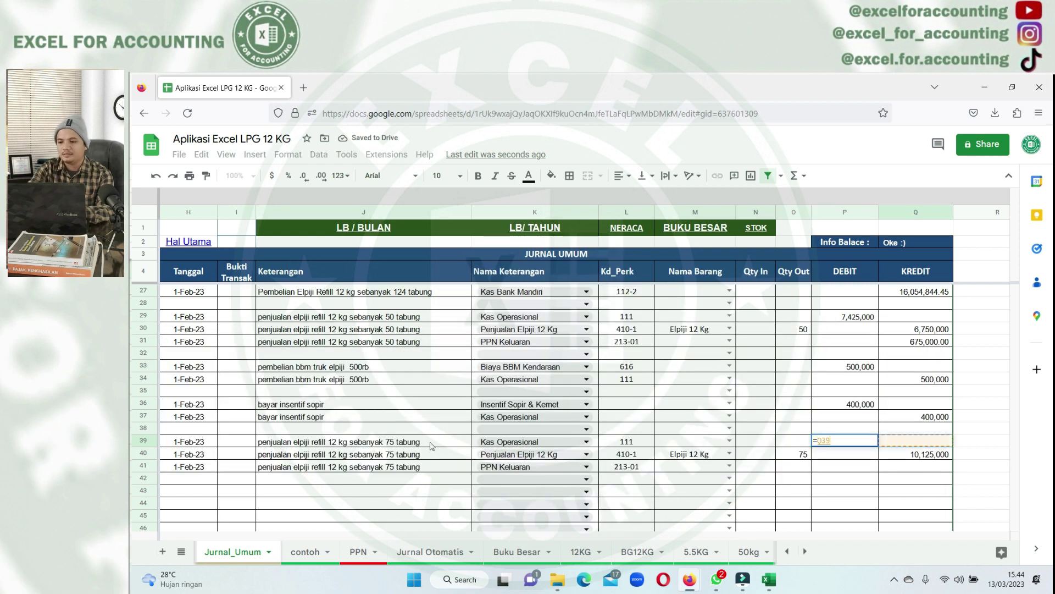
key(Down)
text(+)
key(Right)
key(Down)
key(Down)
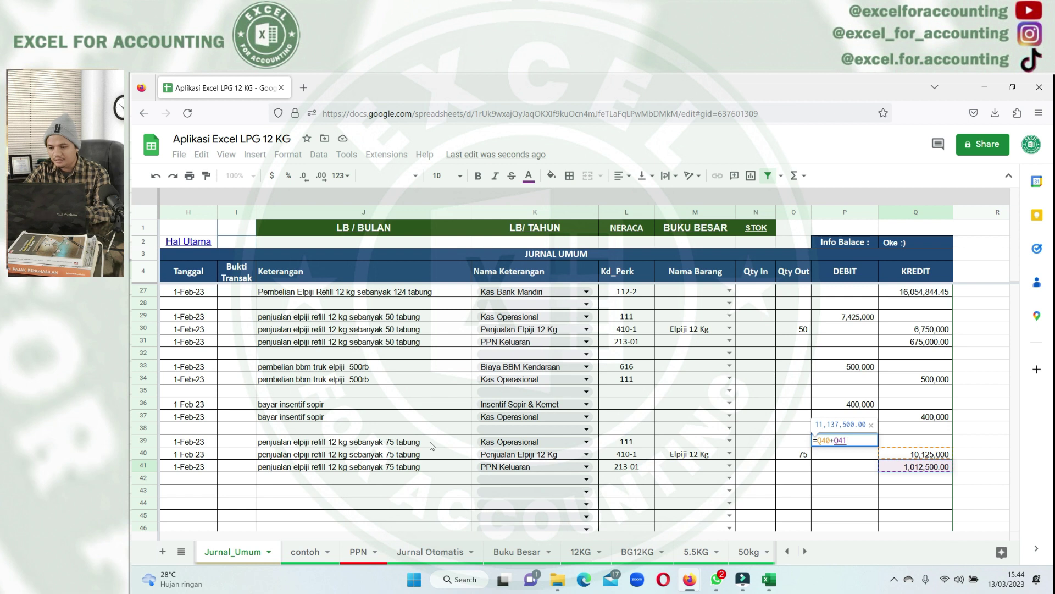
key(Return)
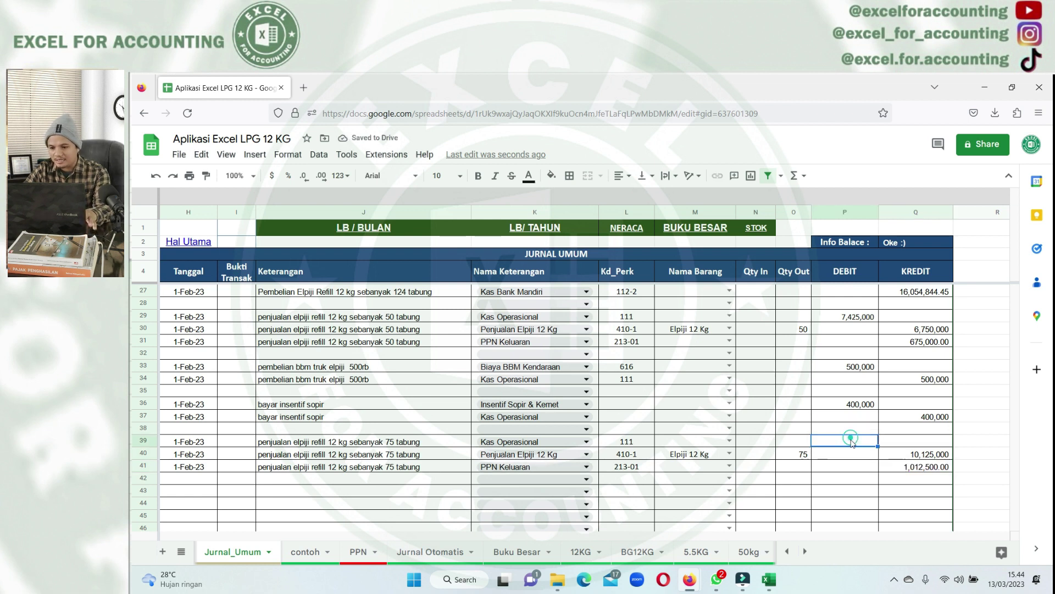
- Check that Q41 holds the formula =Q40*10% without changing it
click(927, 466)
text(=Q40*10%)
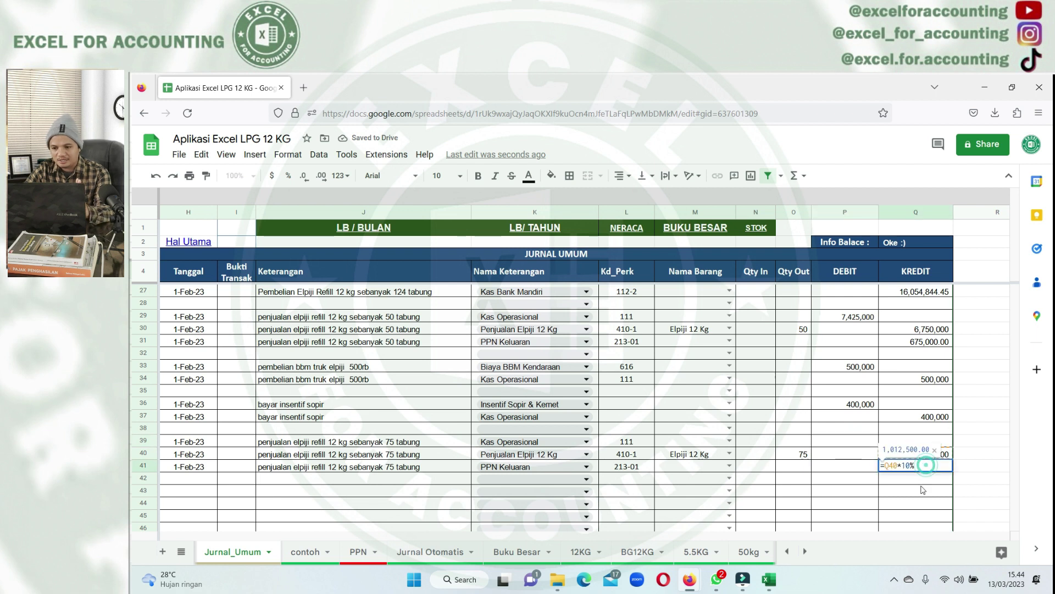
key(Down)
key(Down)
key(Escape)
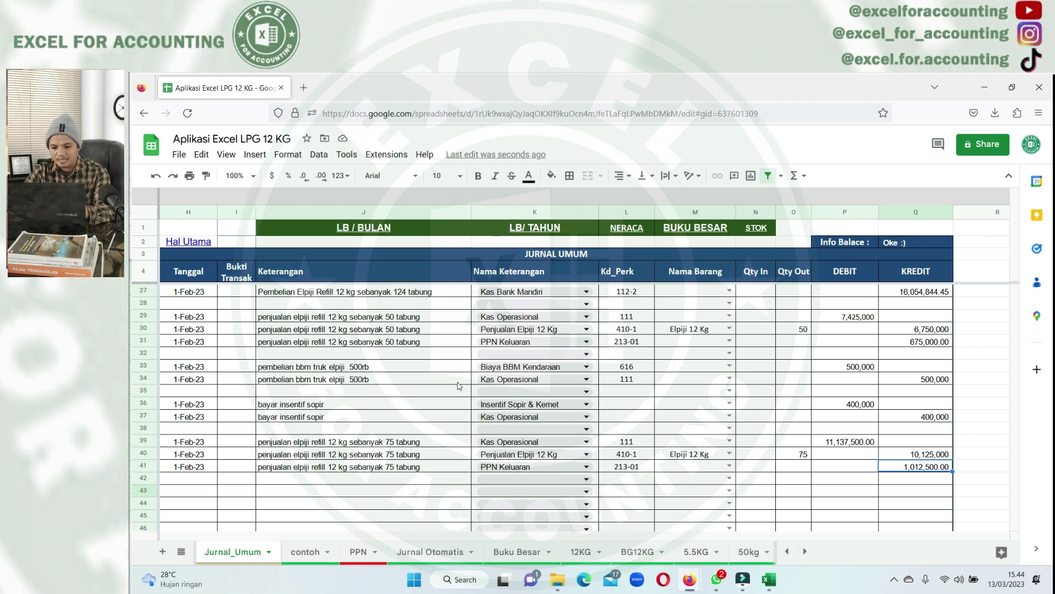
mouse_move(656, 544)
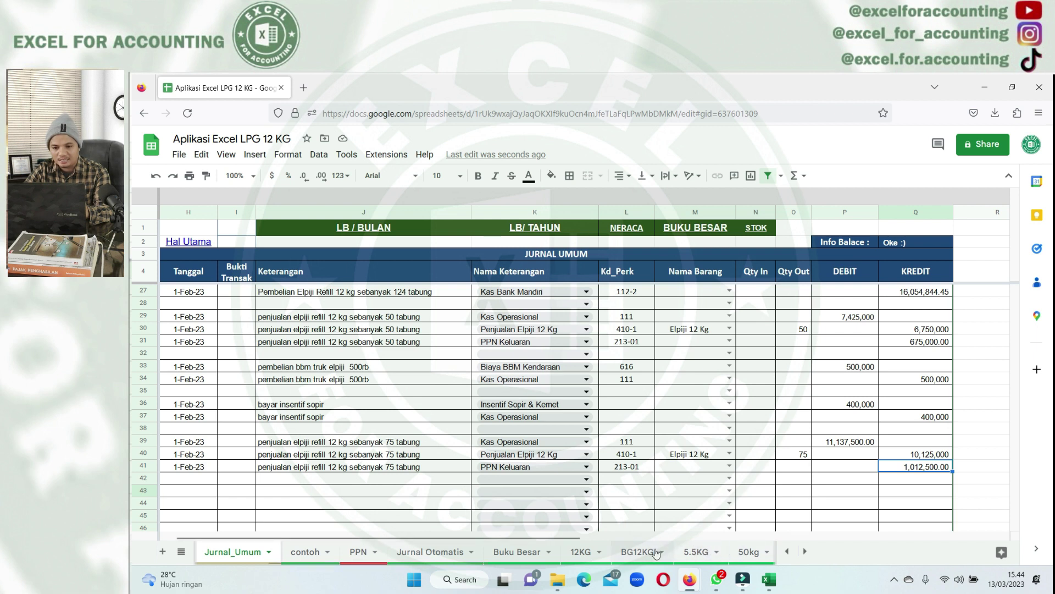
- Go to the L-R BLN sheet and review sales quantity, HPP and the 2,202,000 gross profit
click(805, 551)
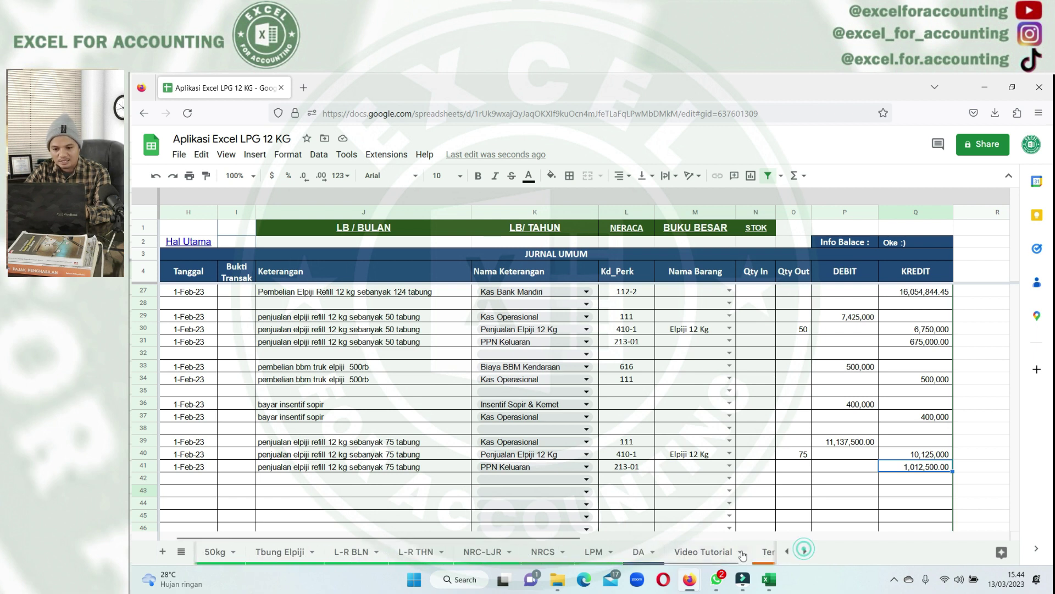
click(409, 551)
click(358, 552)
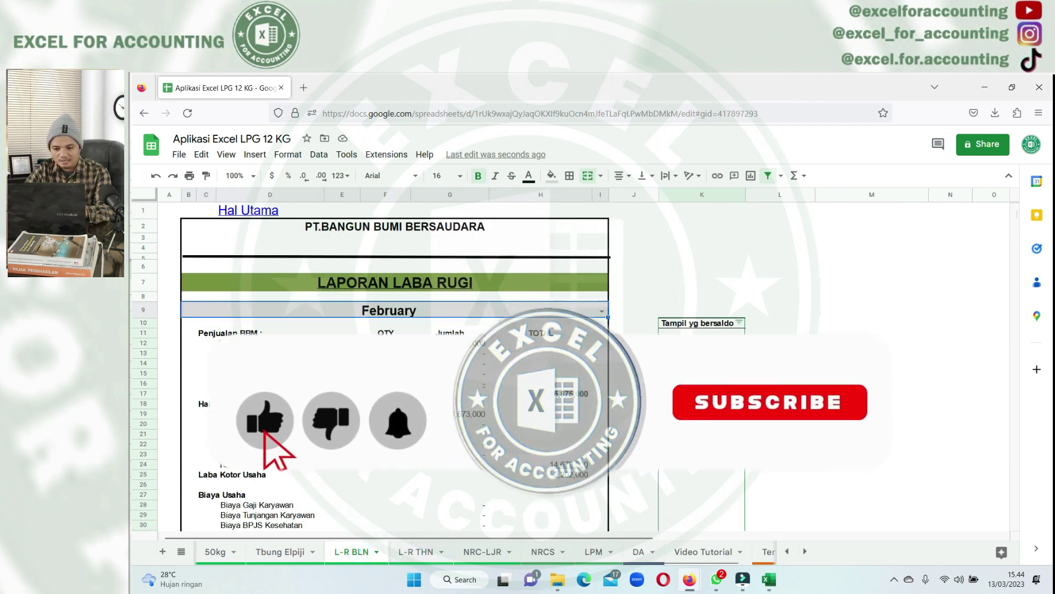
click(386, 343)
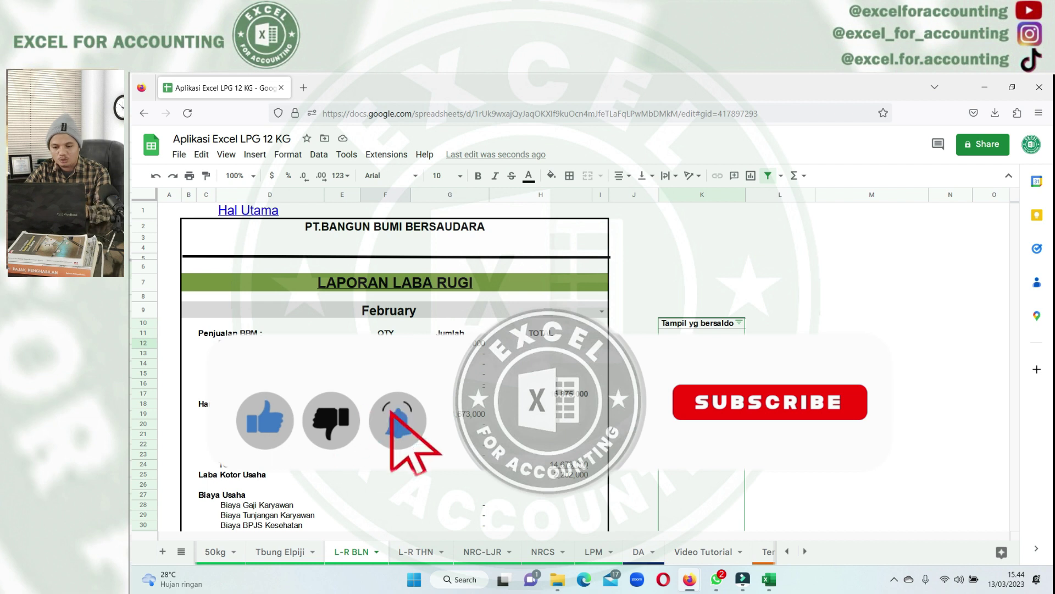
click(269, 414)
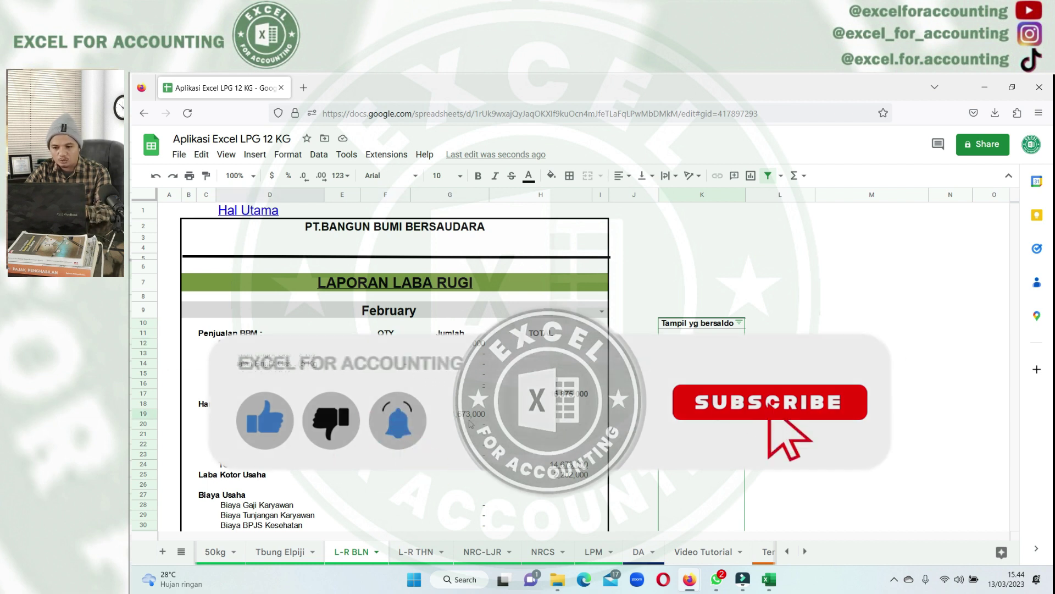
click(573, 476)
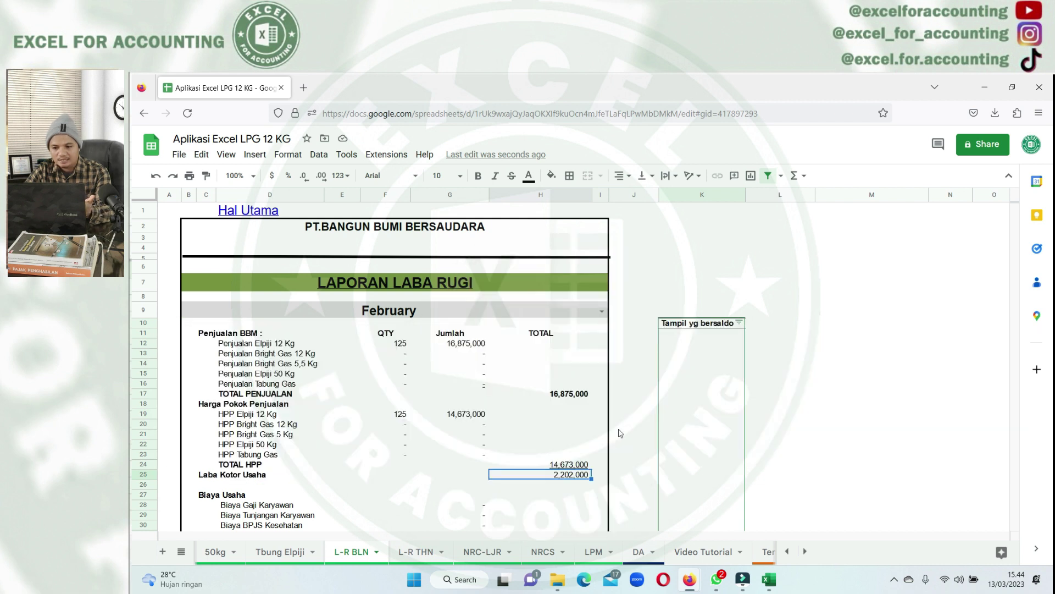
- Switch the report month to January and back to February, then review the expense lines
click(602, 312)
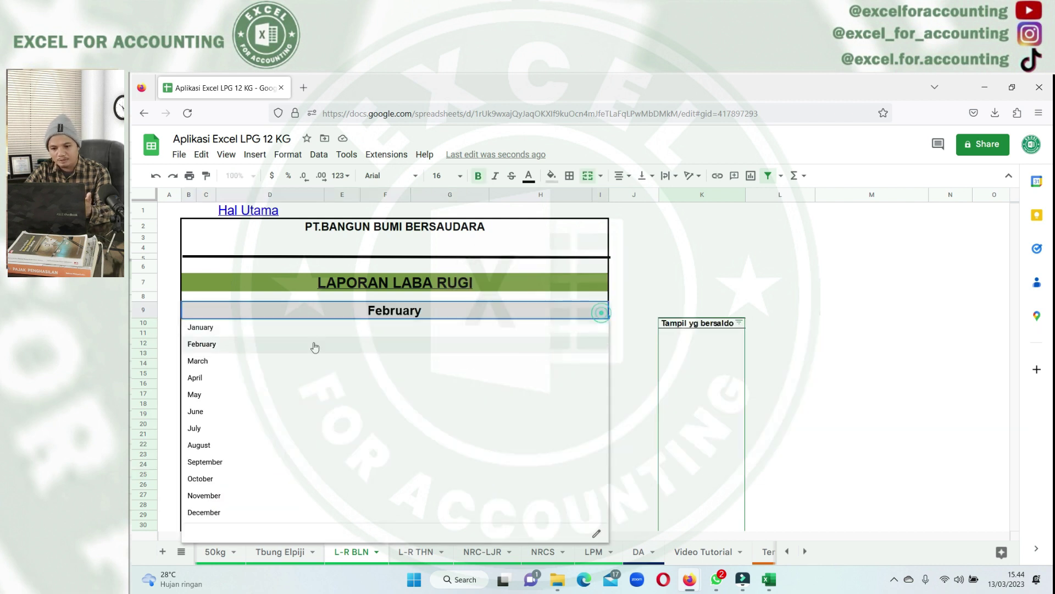
click(239, 327)
scroll(611, 529, down, 3)
scroll(611, 529, down, 3)
scroll(612, 529, up, 3)
scroll(587, 396, up, 3)
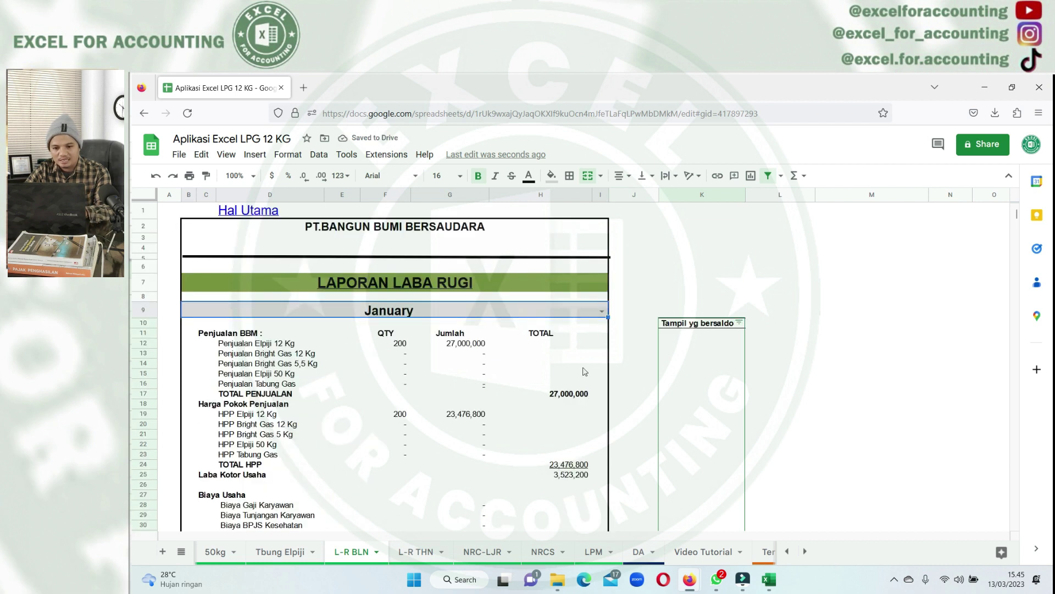
click(602, 311)
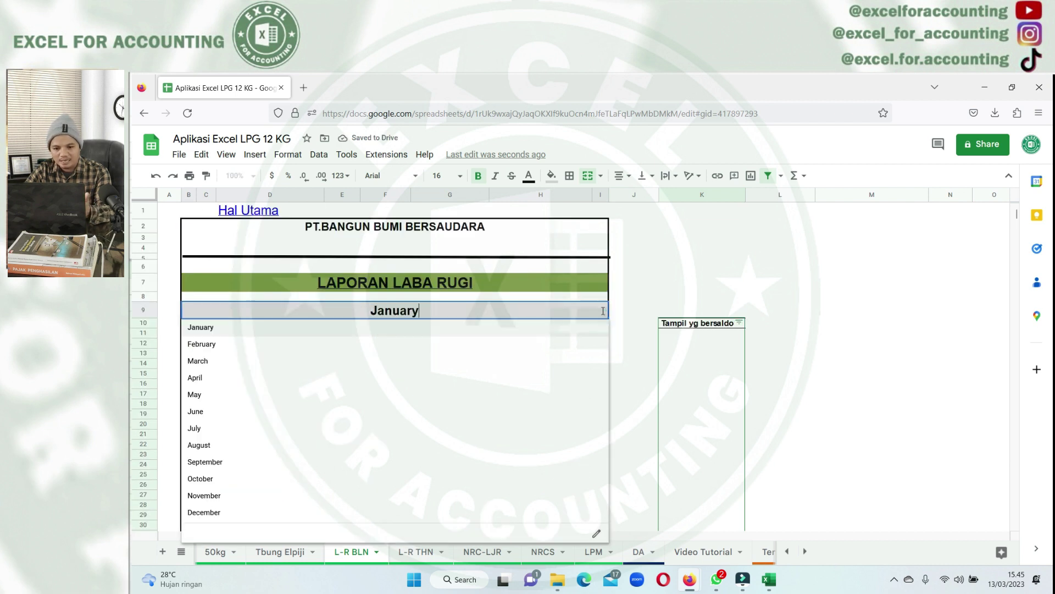
click(200, 345)
scroll(532, 459, down, 3)
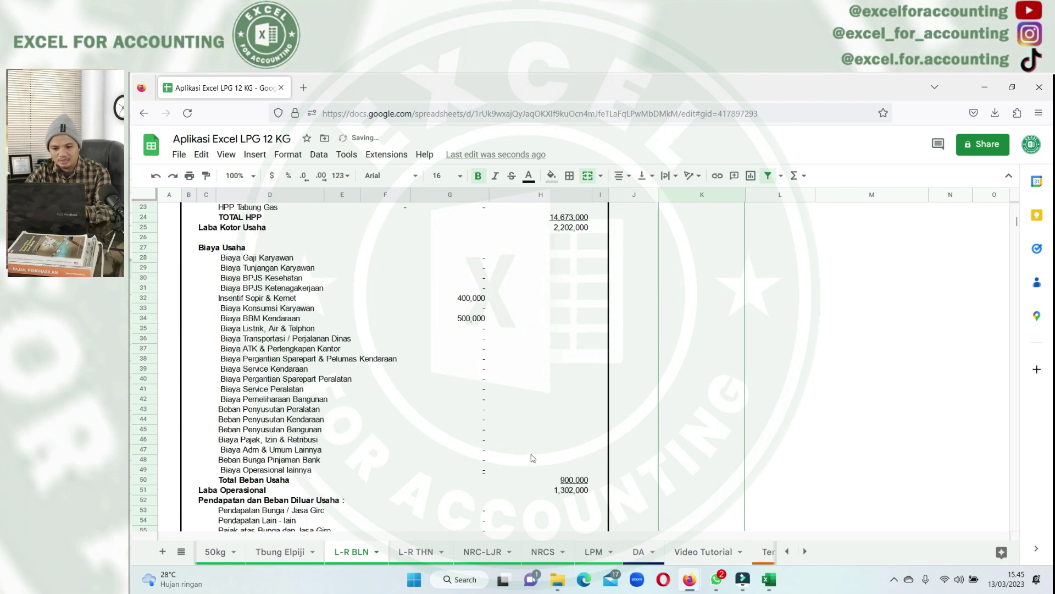
scroll(532, 458, up, 3)
click(269, 379)
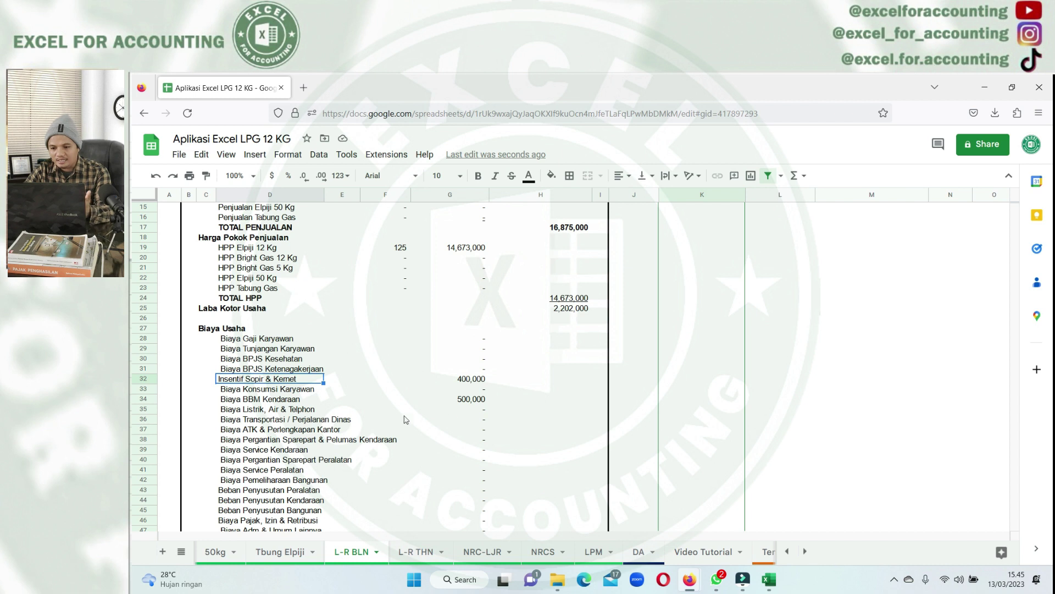
click(480, 400)
- Filter Tampil yg bersaldo to hide zero-balance rows and select the report block B2:I62
scroll(592, 440, up, 3)
click(738, 234)
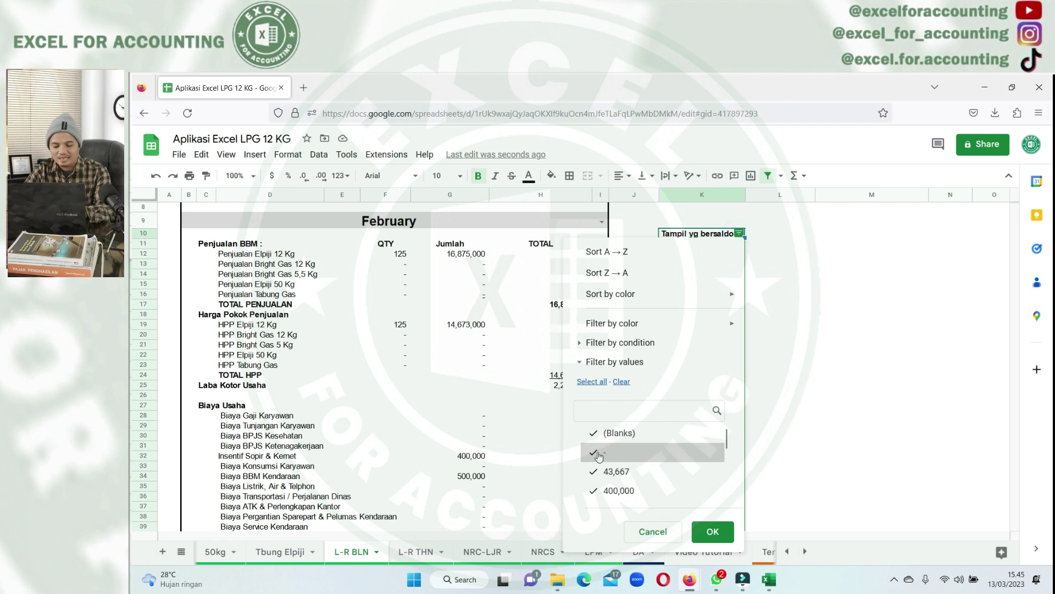
click(712, 531)
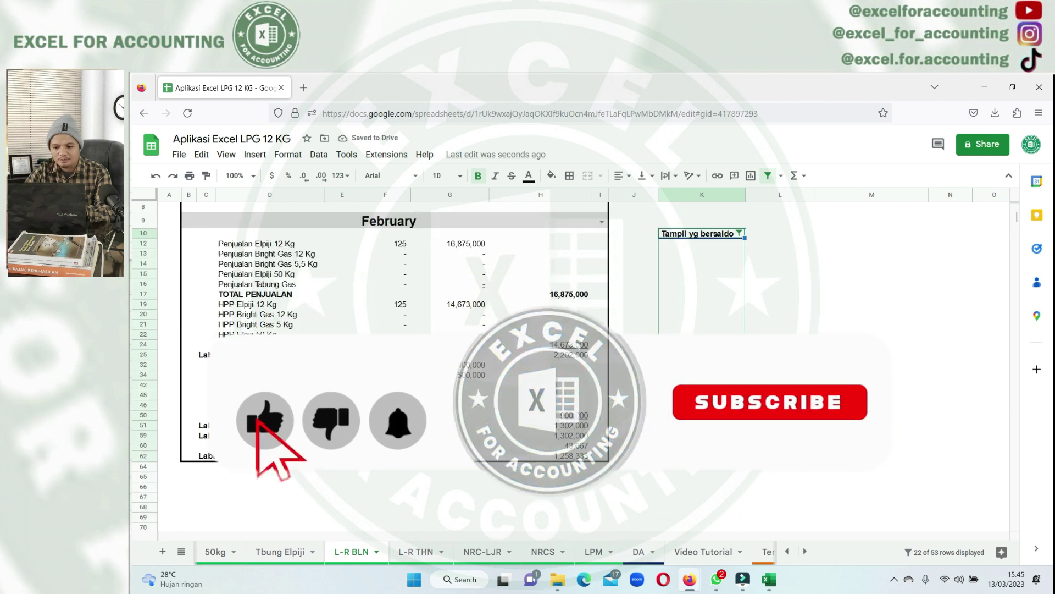
mouse_move(188, 221)
mouse_down()
mouse_move(579, 536)
mouse_move(570, 507)
mouse_up()
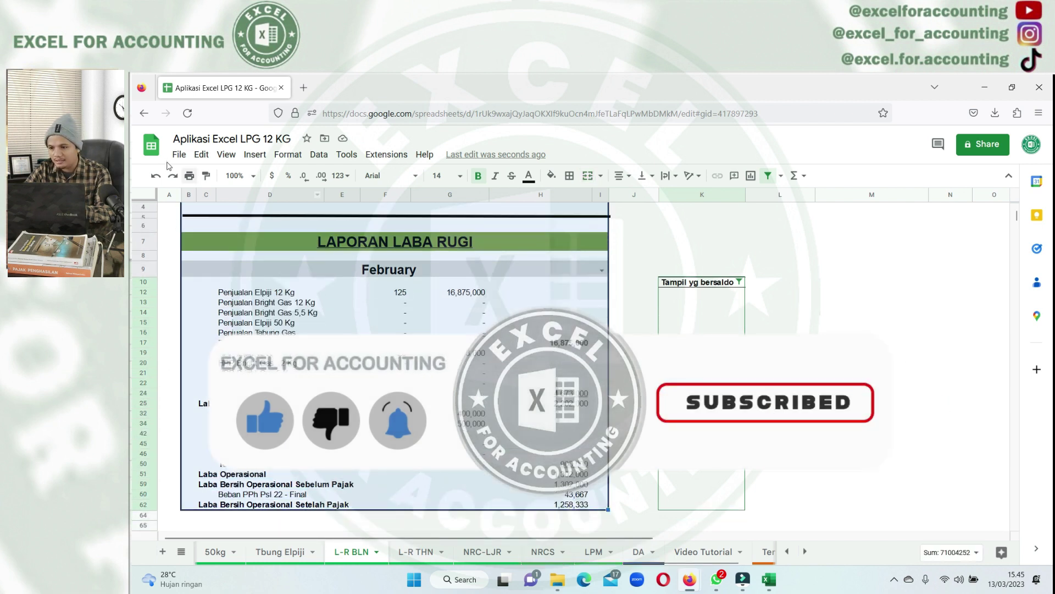
click(179, 154)
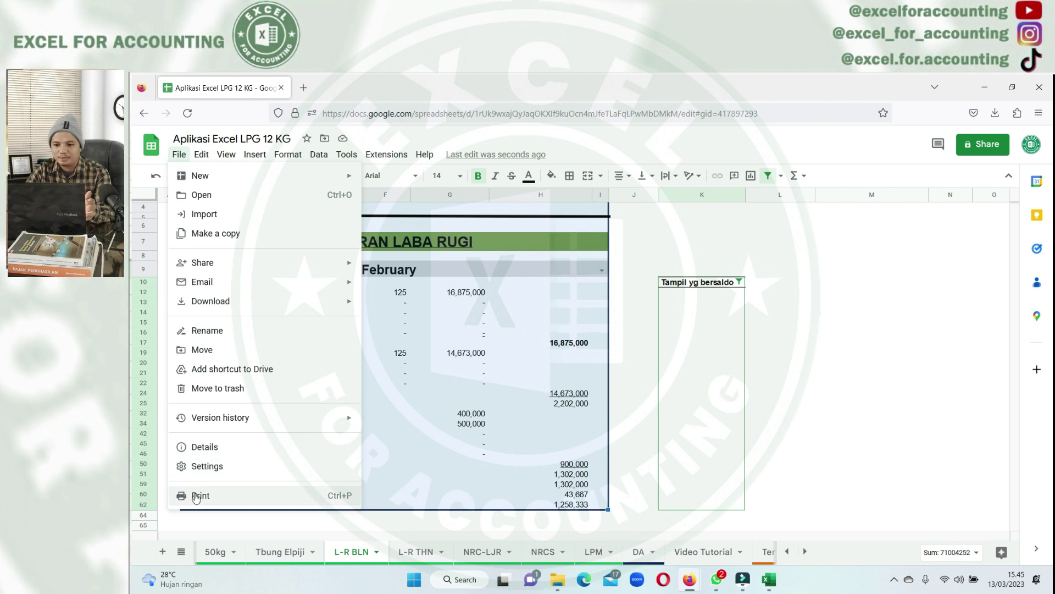
click(196, 497)
click(948, 207)
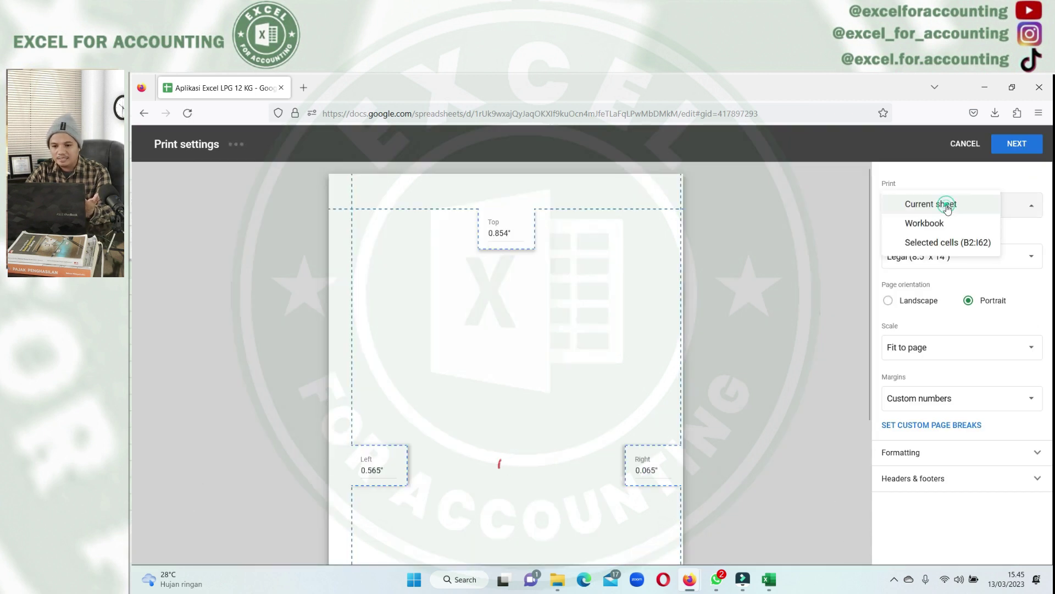
click(929, 243)
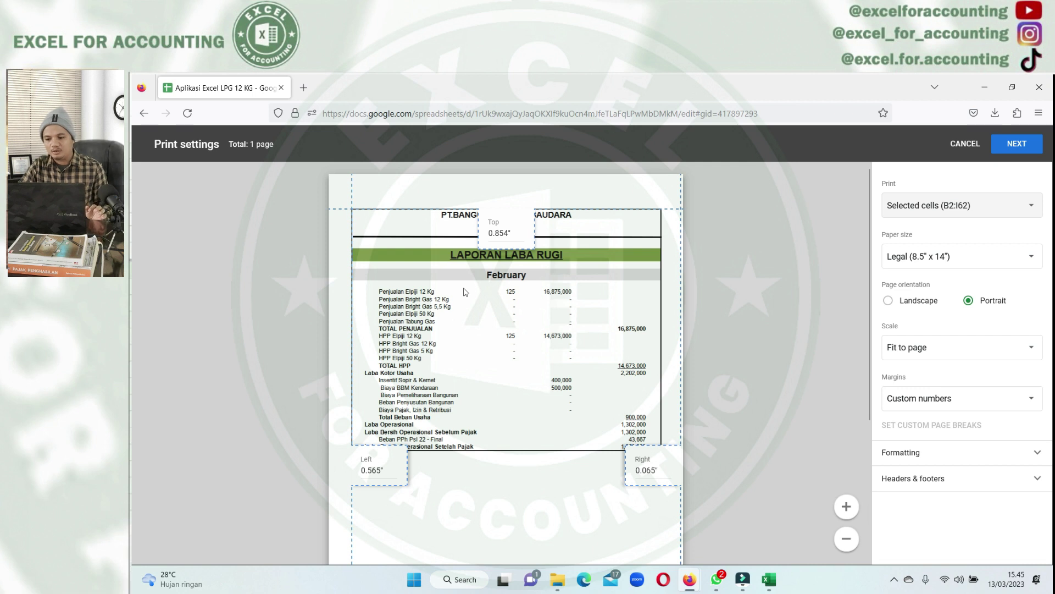
click(965, 144)
scroll(712, 437, up, 2)
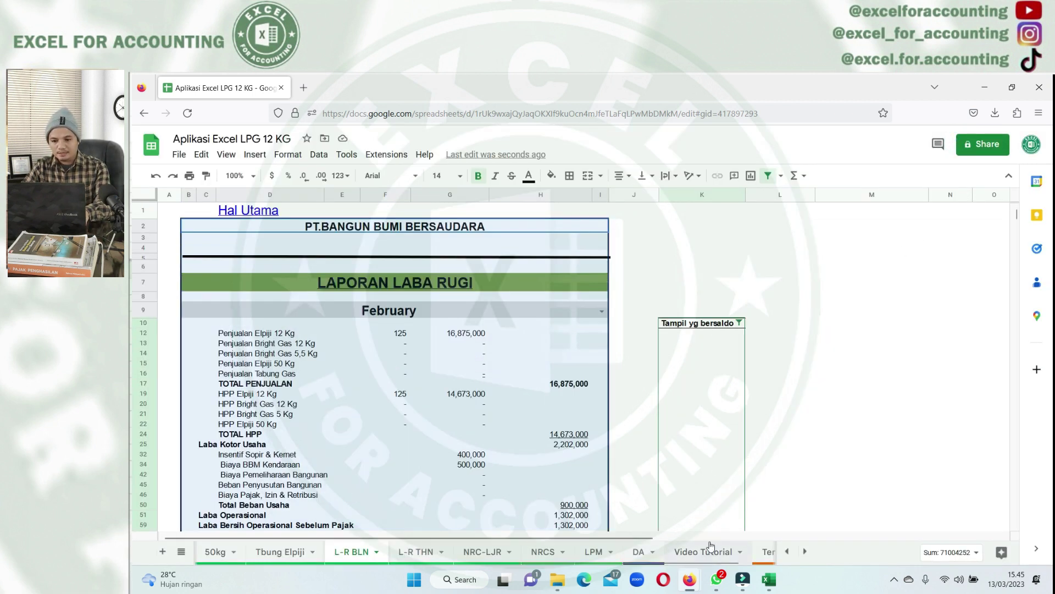
- View the DA asset and depreciation sheet, then return to Jurnal_Umum
click(801, 552)
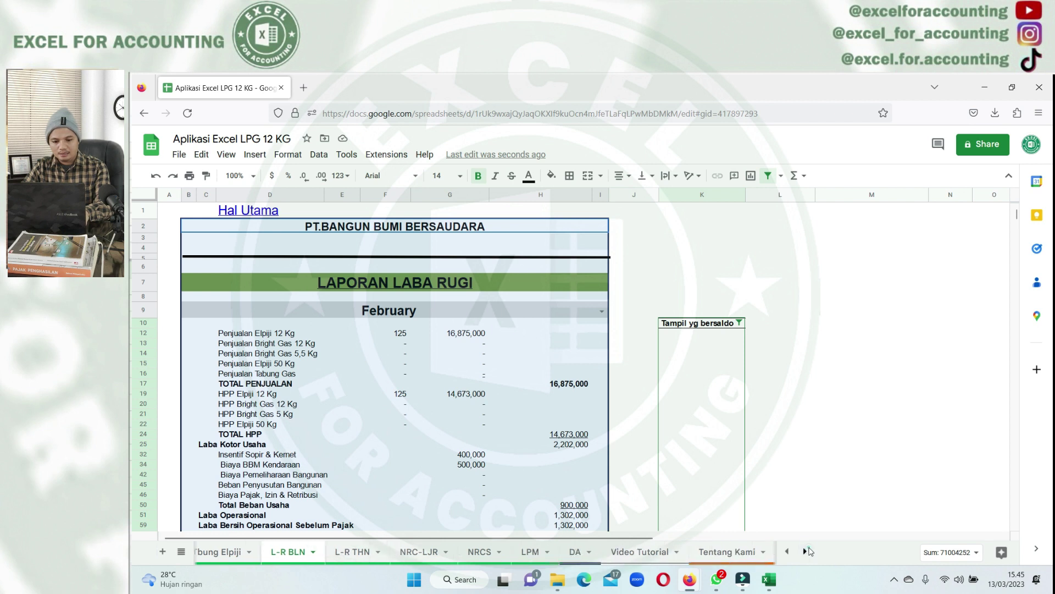
click(572, 554)
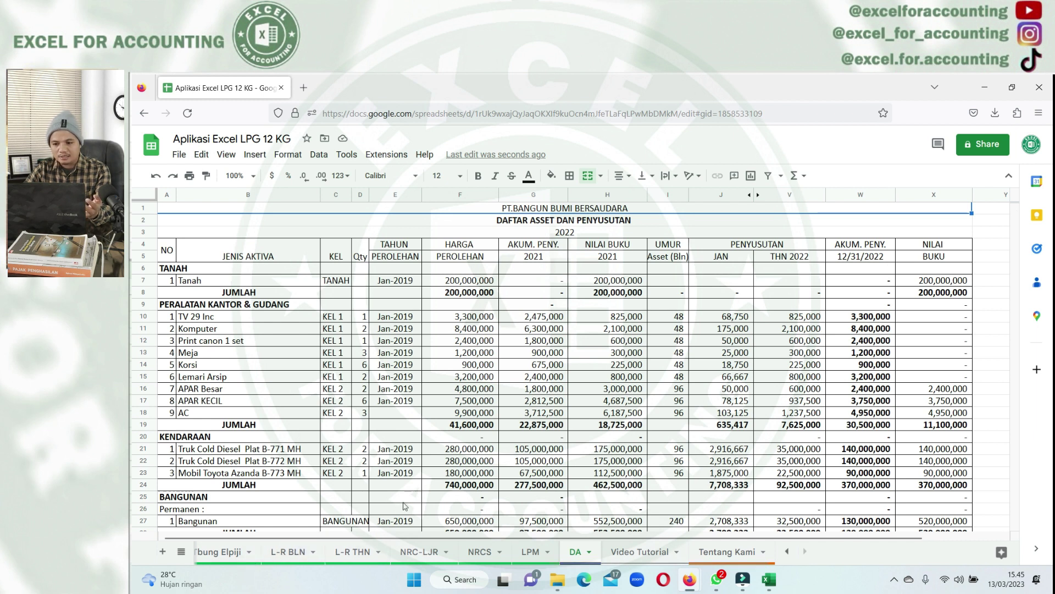
click(181, 551)
scroll(235, 439, up, 5)
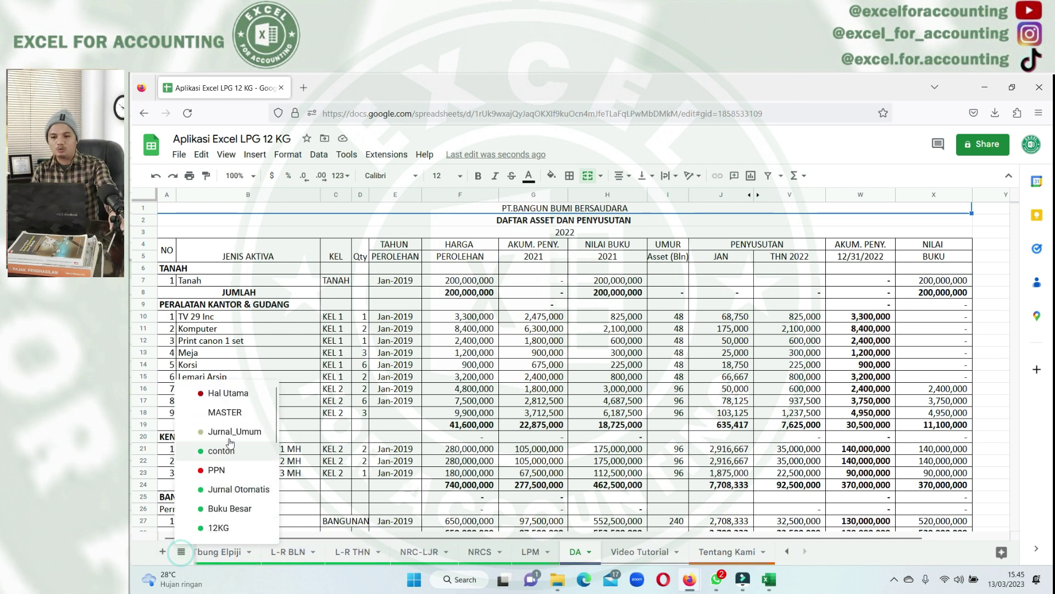
click(235, 430)
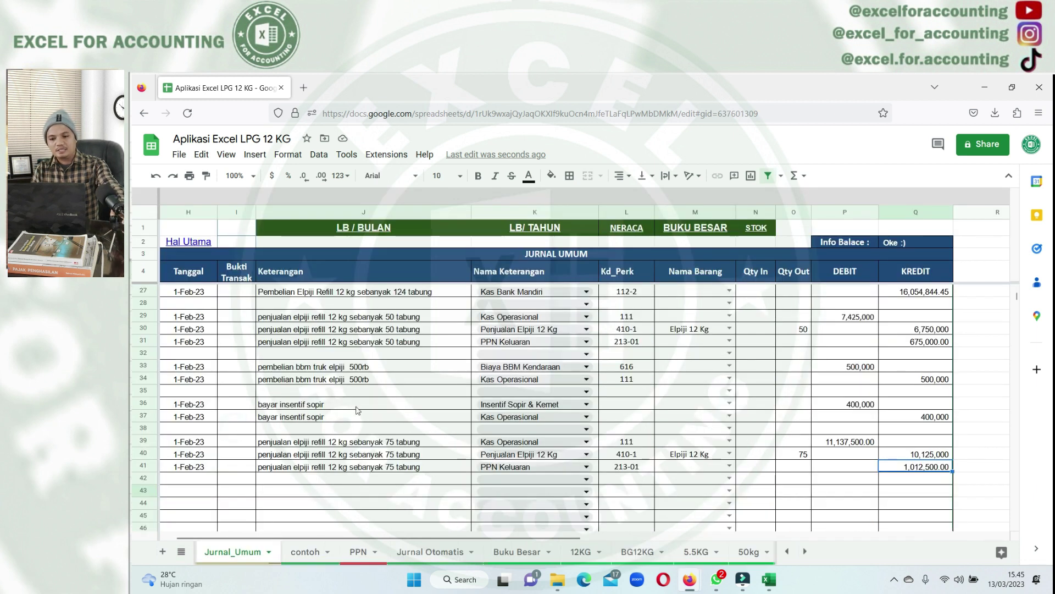